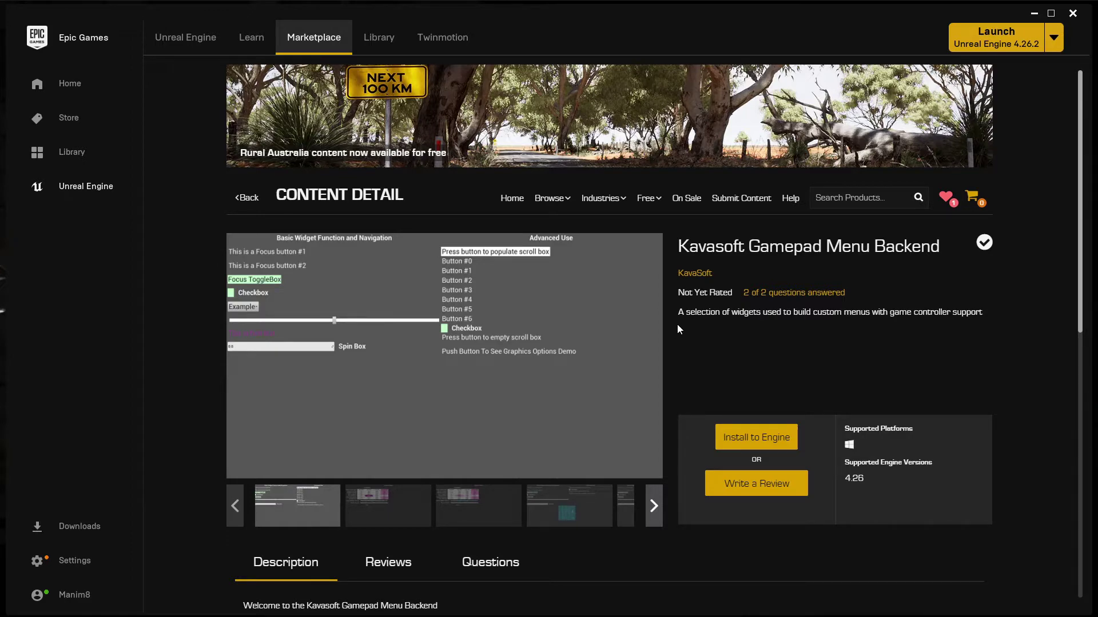
# Step: Read the Kavasoft Gamepad Menu Backend description and technical details
pyautogui.scroll(-2, 677, 324)
pyautogui.scroll(2, 677, 324)
pyautogui.scroll(-3, 674, 336)
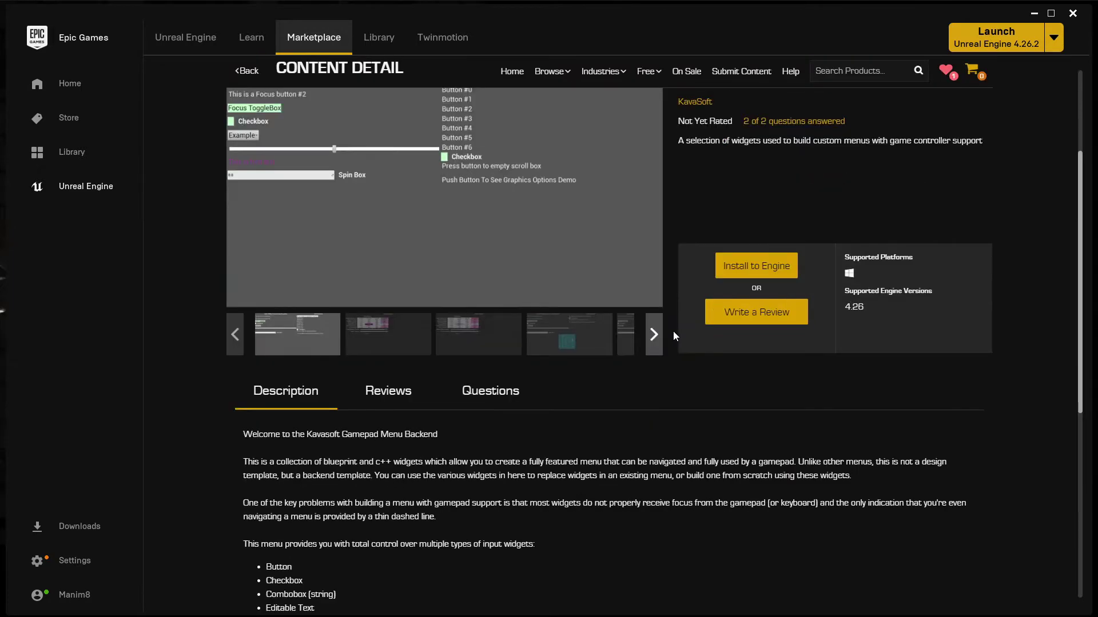
pyautogui.scroll(-2, 671, 335)
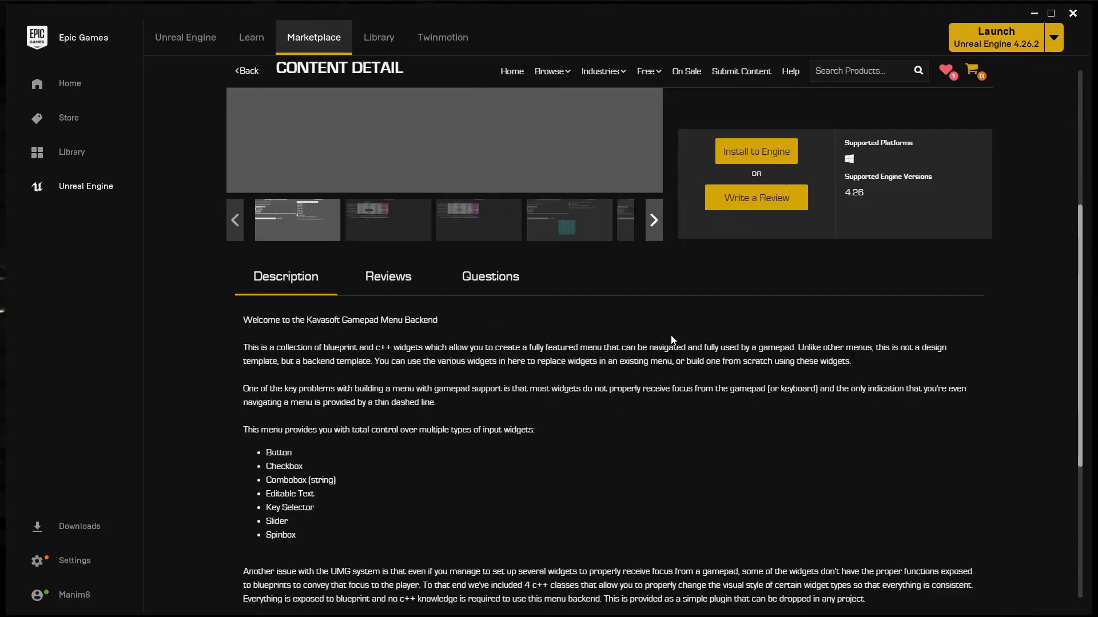
pyautogui.scroll(-2, 671, 335)
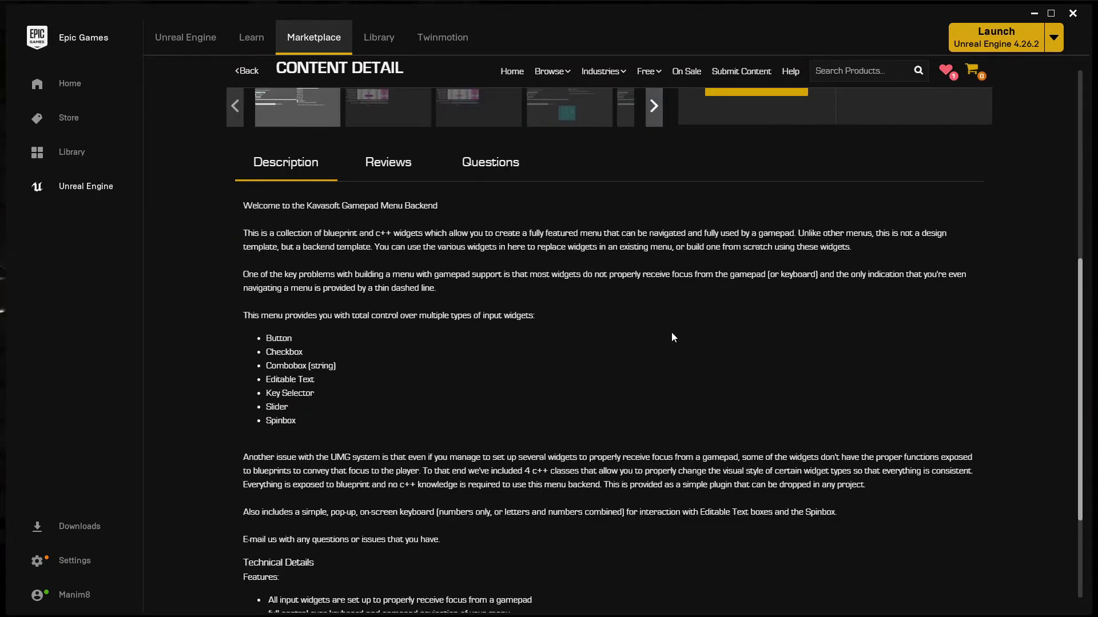
pyautogui.scroll(-3, 634, 344)
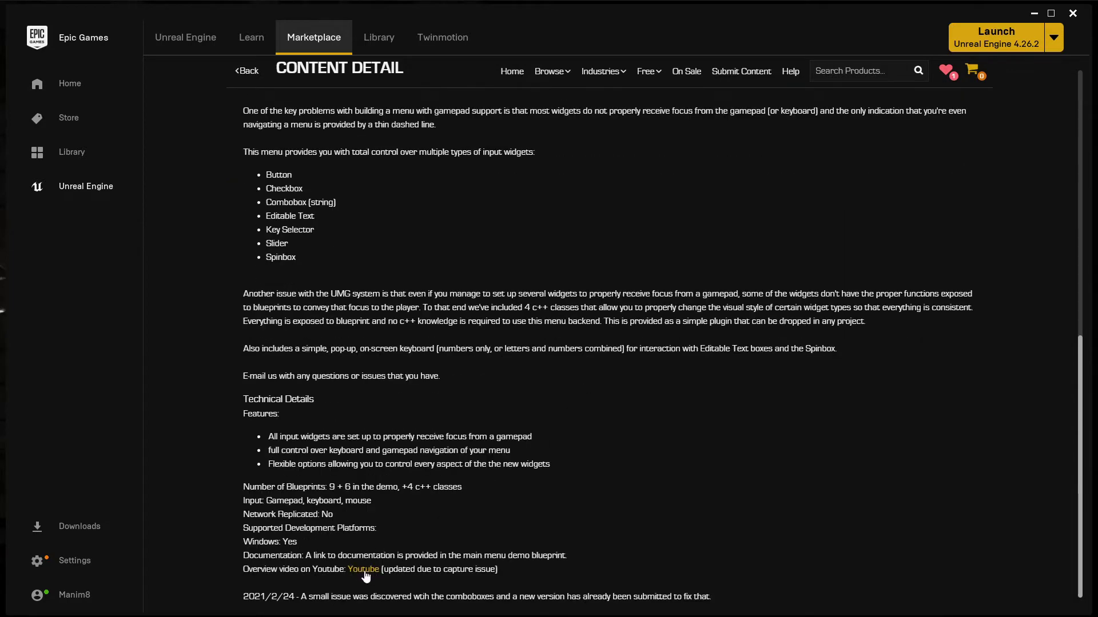
pyautogui.scroll(7, 711, 366)
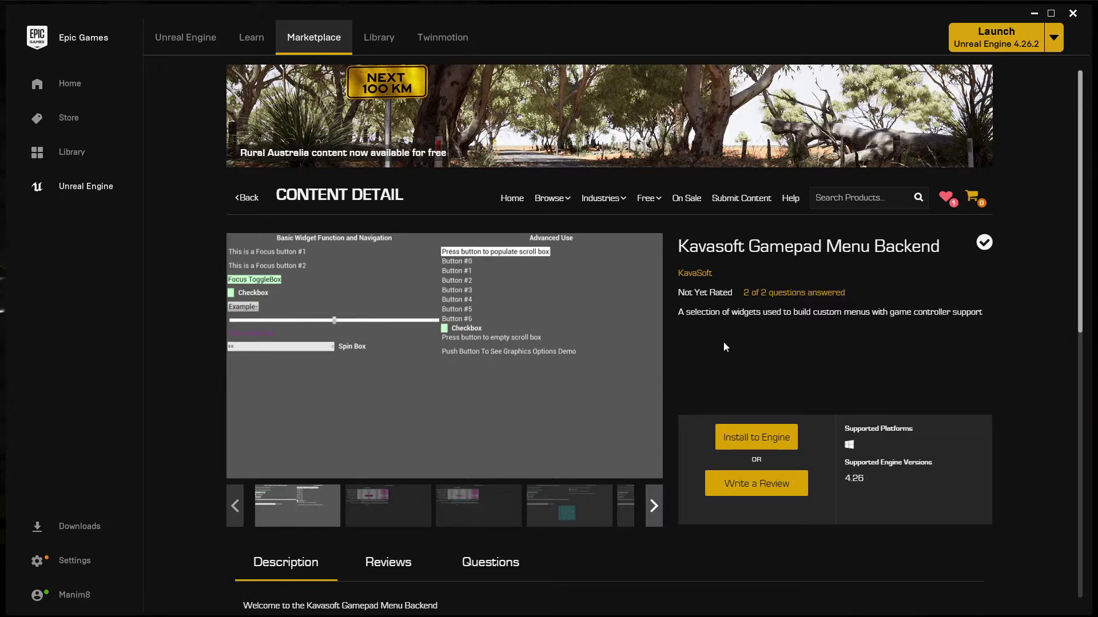
# Step: Look through the product's questions and expand the publisher's answer to "Does this work in 4.25?"
pyautogui.click(379, 38)
pyautogui.scroll(-5, 549, 369)
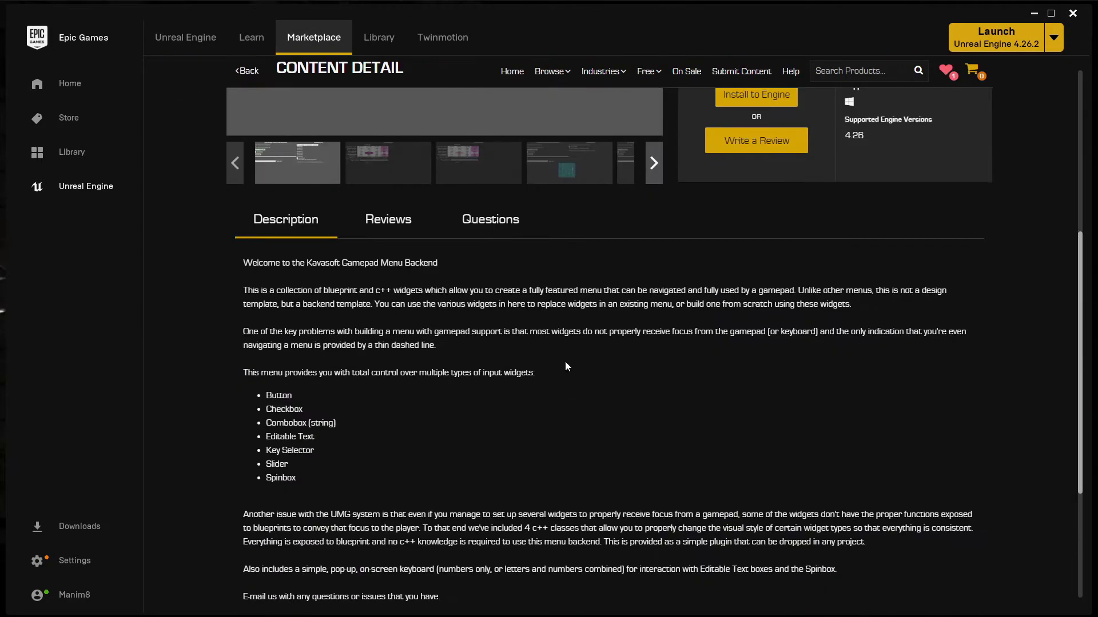
pyautogui.click(486, 223)
pyautogui.scroll(-6, 497, 335)
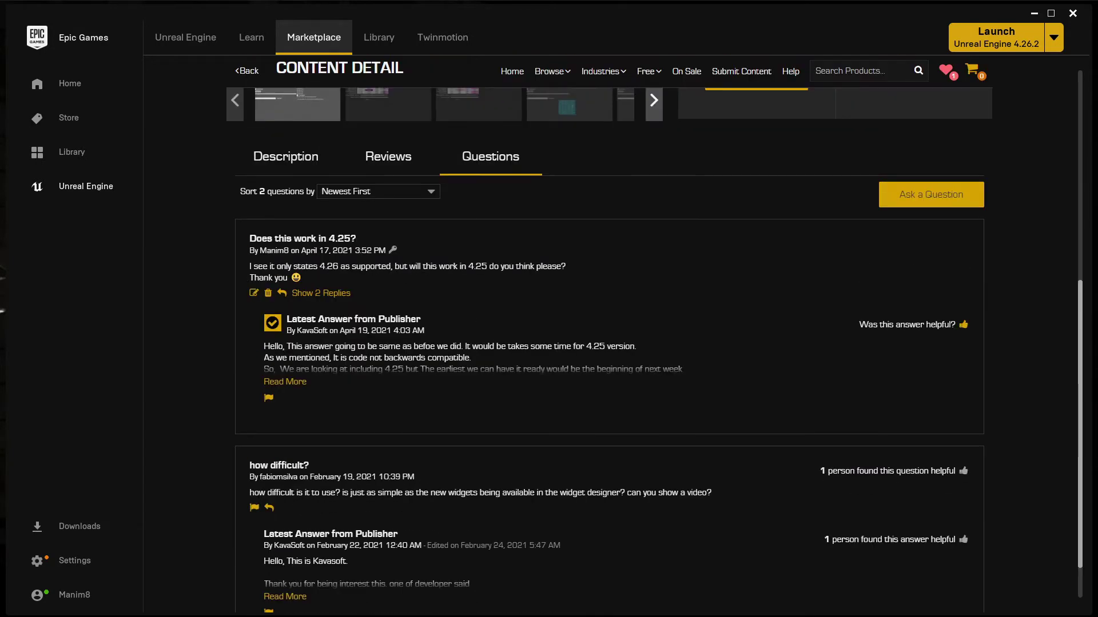
pyautogui.moveTo(328, 239); pyautogui.dragTo(371, 243)
pyautogui.click(370, 242)
pyautogui.click(279, 382)
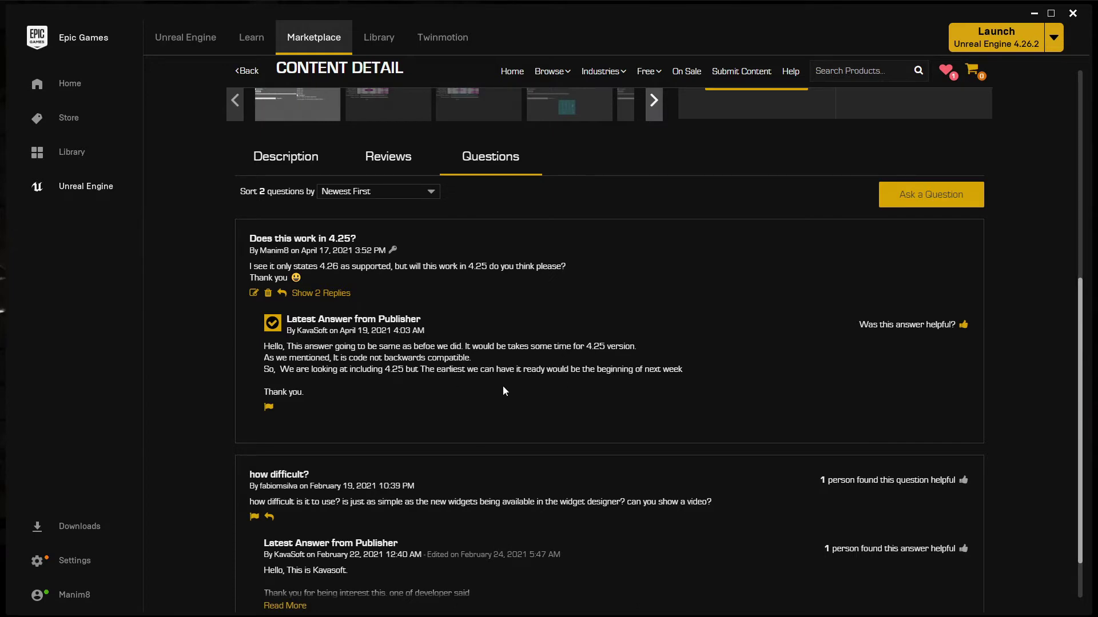
pyautogui.scroll(2, 519, 387)
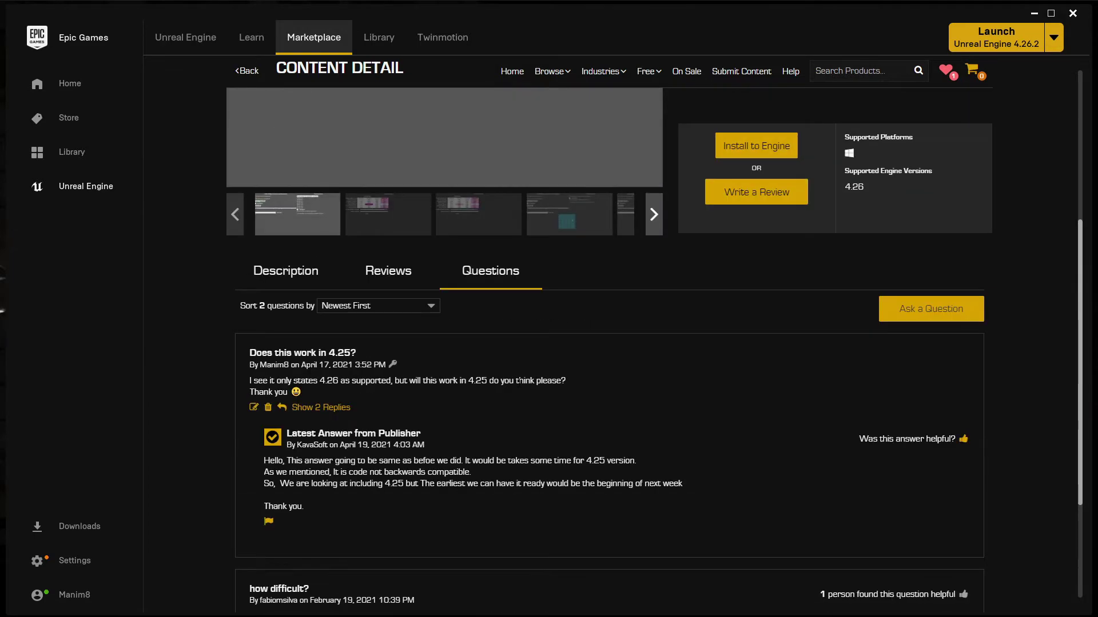
pyautogui.scroll(4, 626, 400)
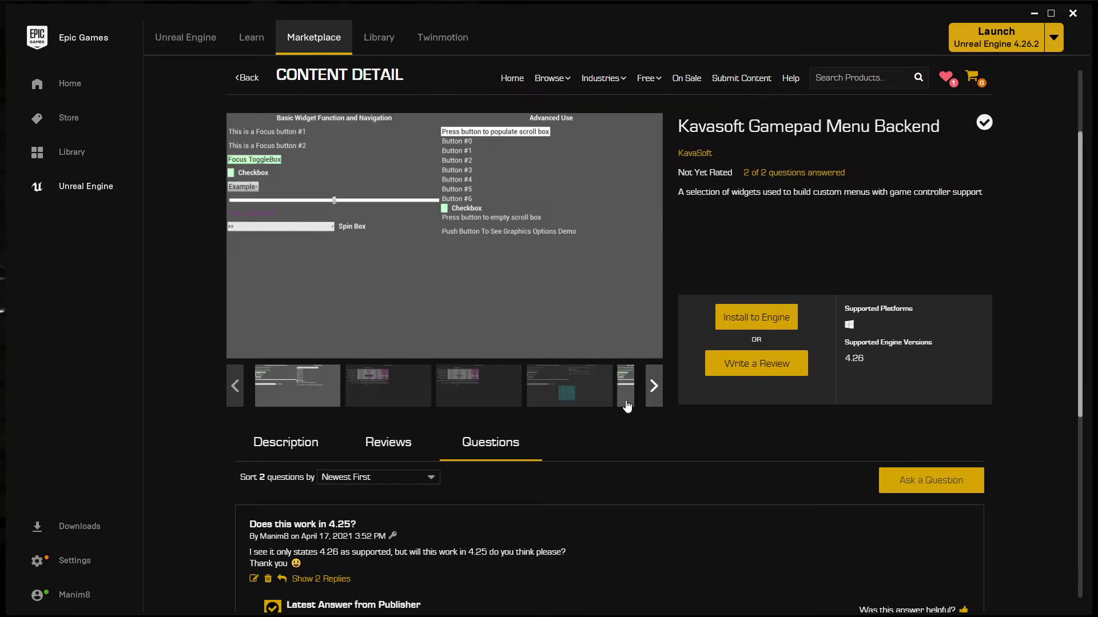
pyautogui.scroll(-4, 640, 395)
pyautogui.scroll(4, 659, 391)
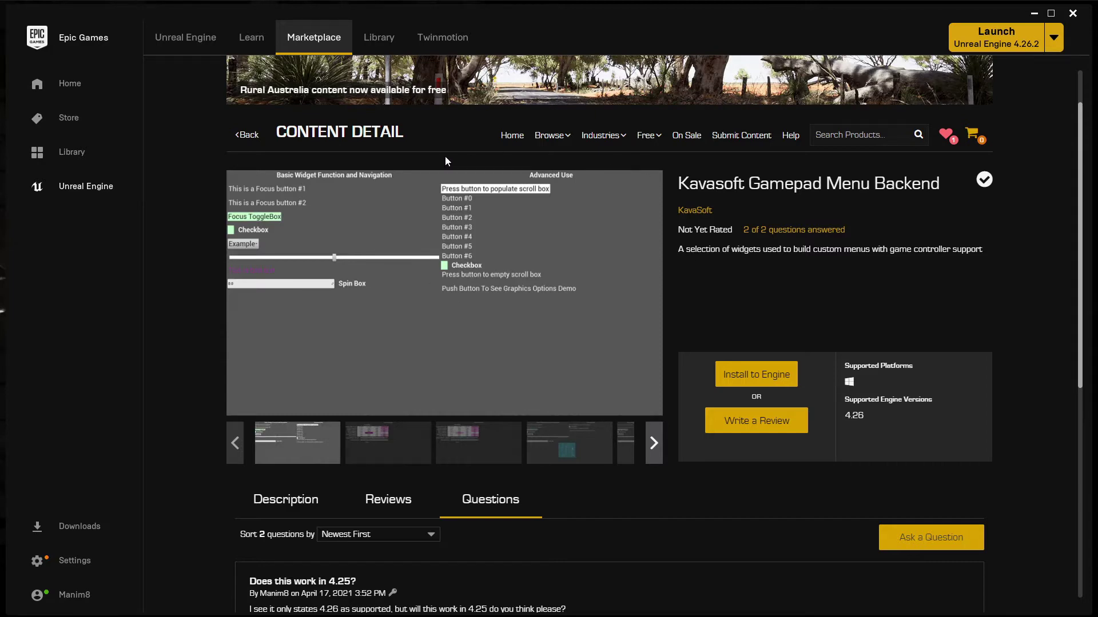
pyautogui.scroll(1, 446, 161)
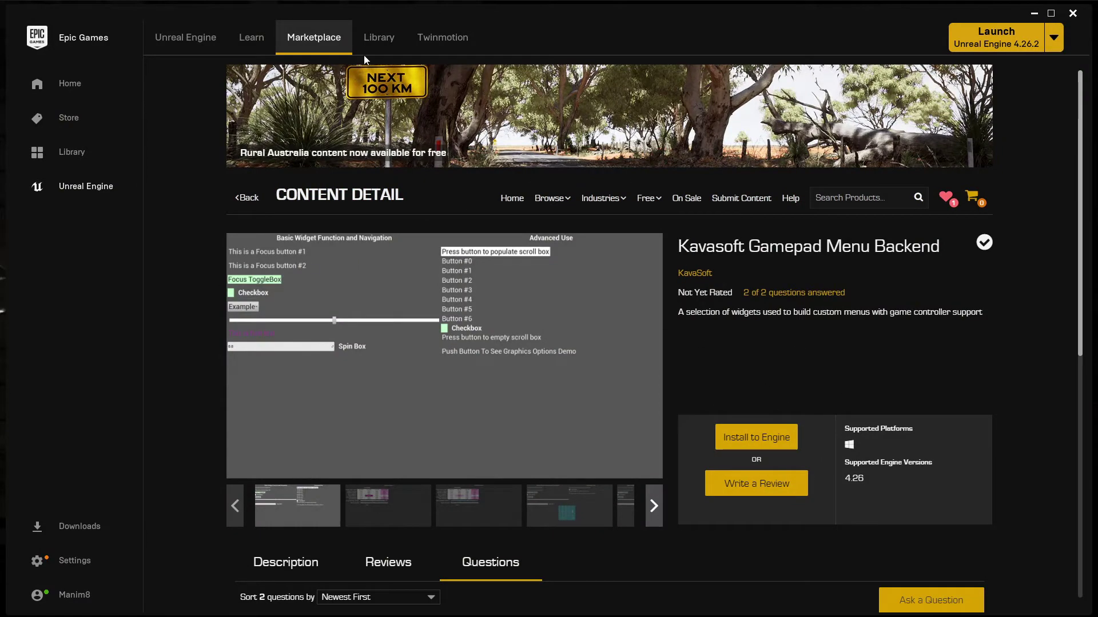
# Step: Try to install the Kavasoft Gamepad Menu Backend plugin to the engine from the Unreal Engine library
pyautogui.click(378, 37)
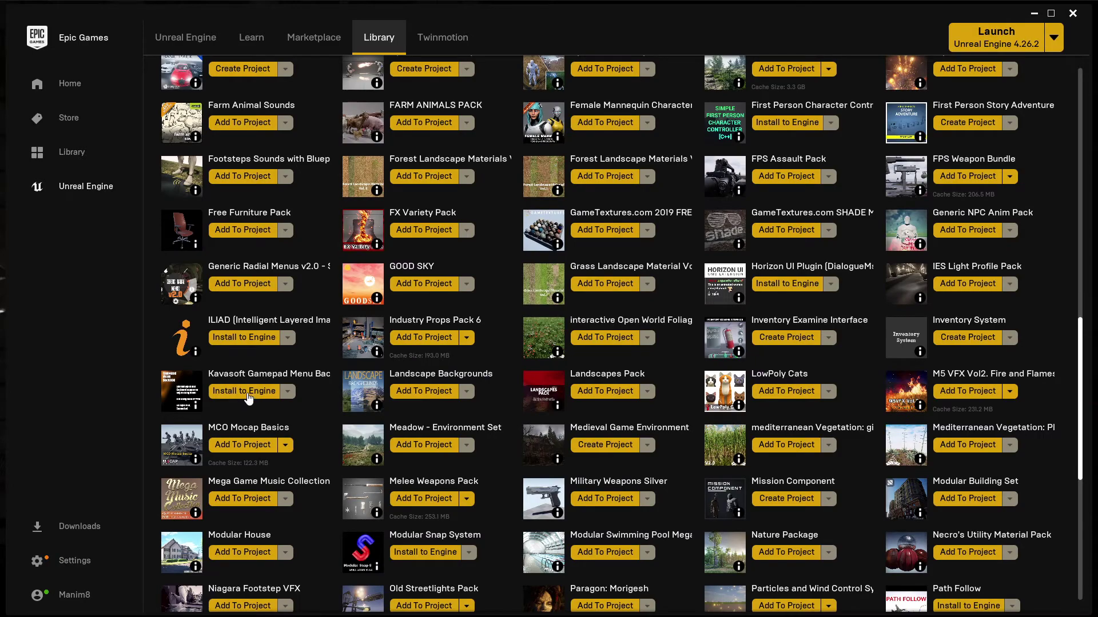
pyautogui.click(255, 393)
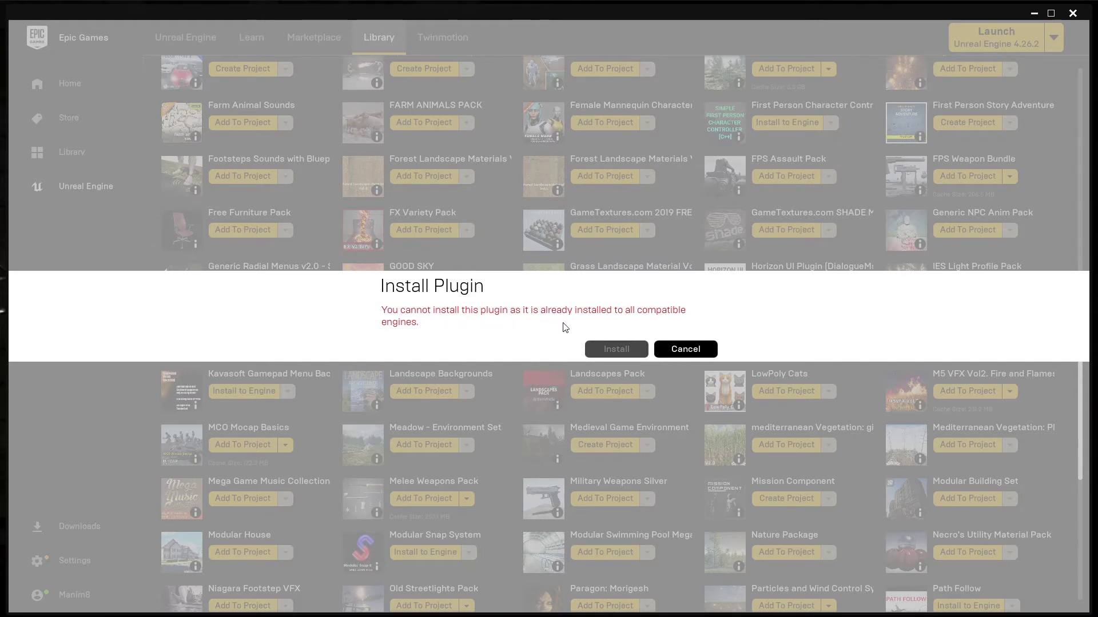
pyautogui.click(686, 350)
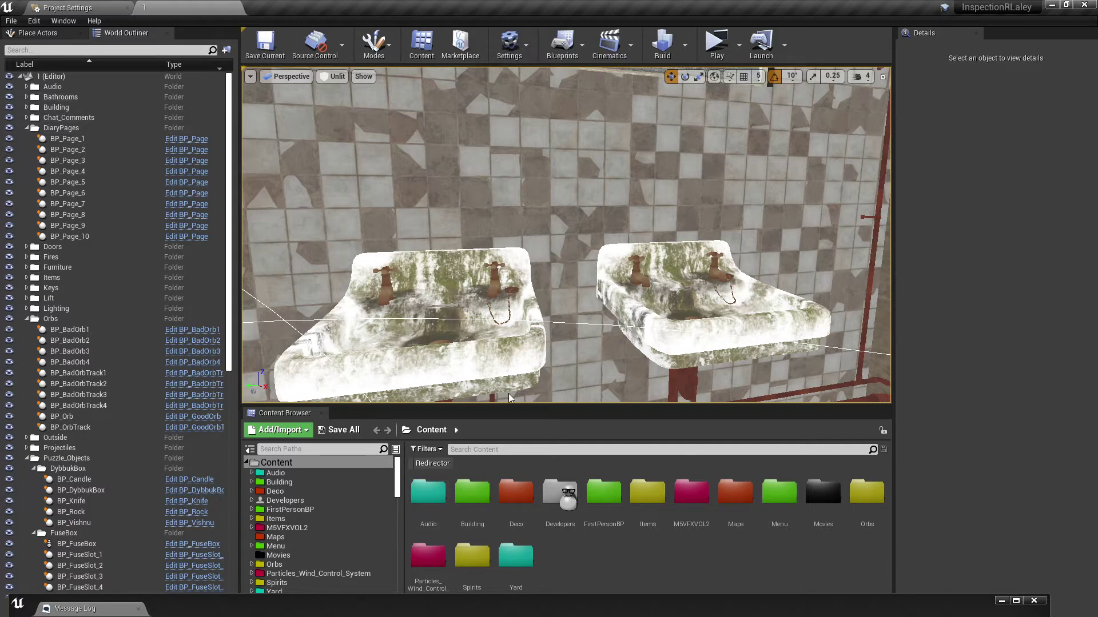
# Step: Switch to the Unreal Editor and check whether the KSGPMenuBE plugin is enabled under the installed Other plugins
pyautogui.click(35, 23)
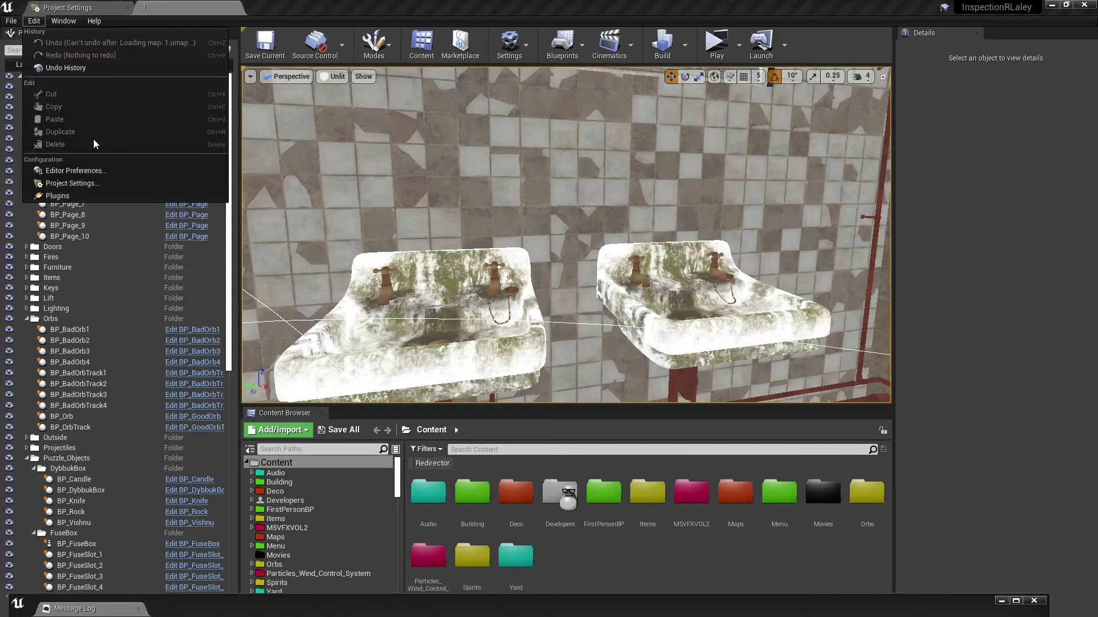
pyautogui.click(81, 192)
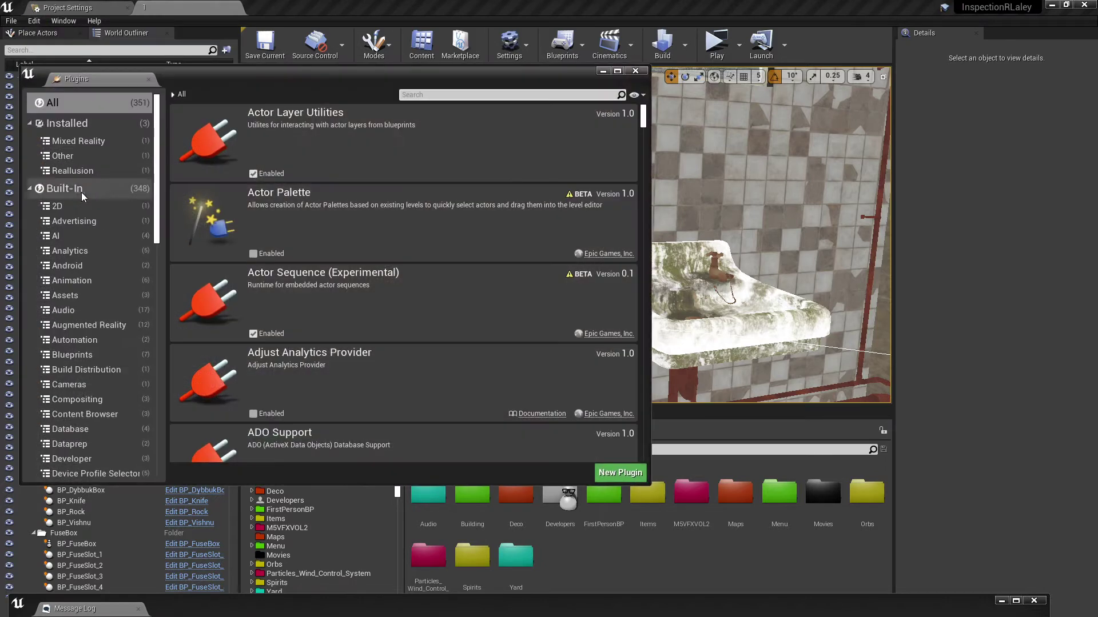
pyautogui.click(68, 155)
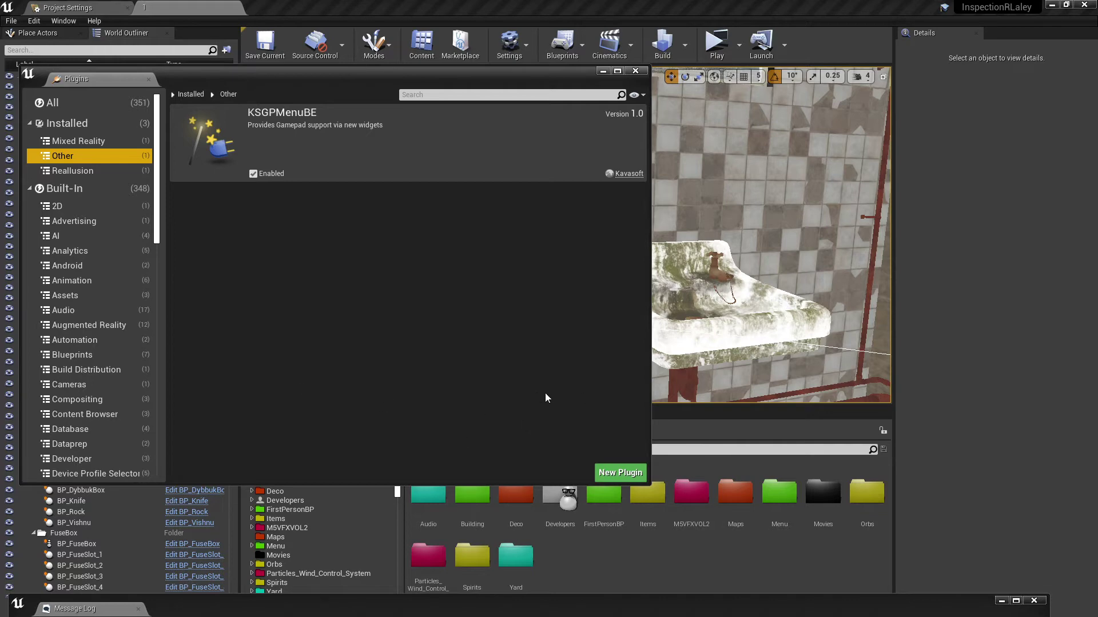
pyautogui.click(635, 71)
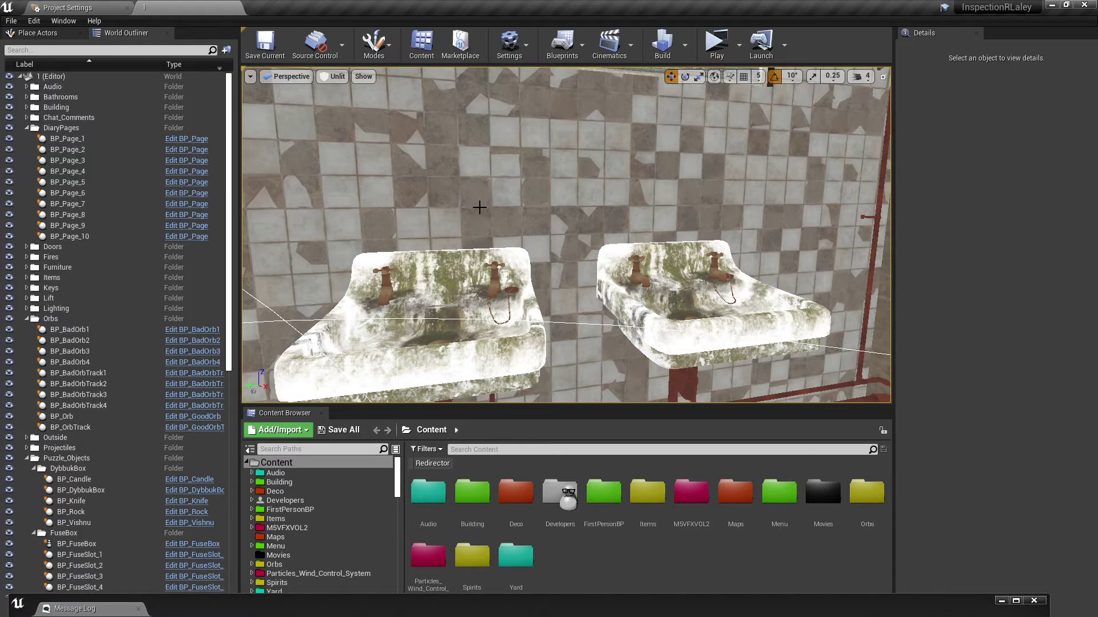
# Step: Open the MainMenu widget blueprint from the Menu content folder and show its event graph
pyautogui.moveTo(549, 265); pyautogui.dragTo(469, 269, button='right')
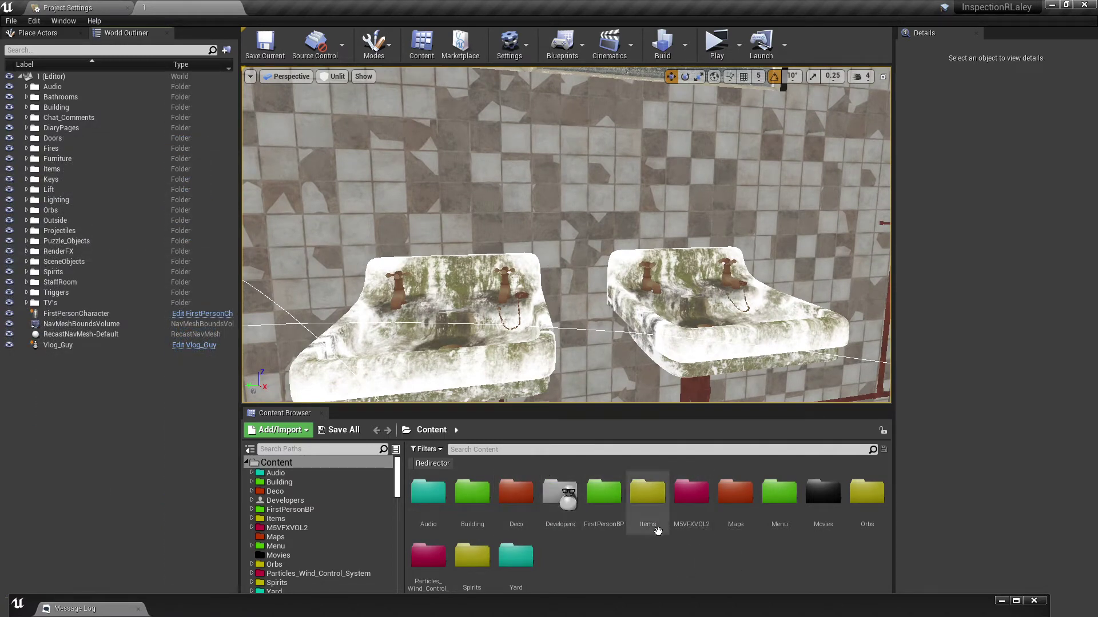
pyautogui.doubleClick(777, 495)
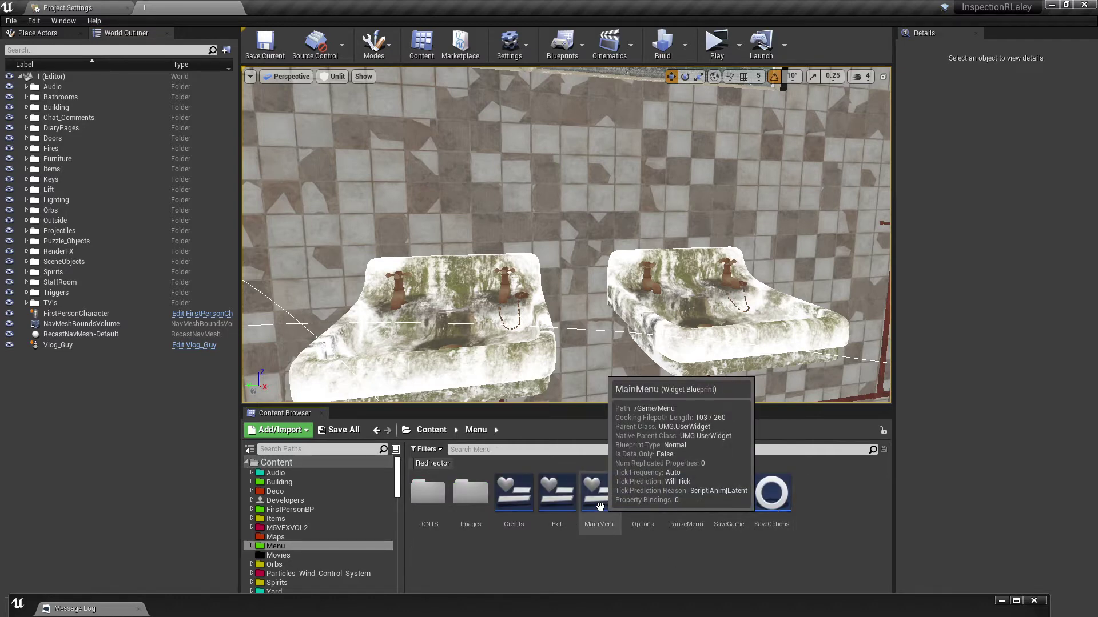
pyautogui.doubleClick(600, 507)
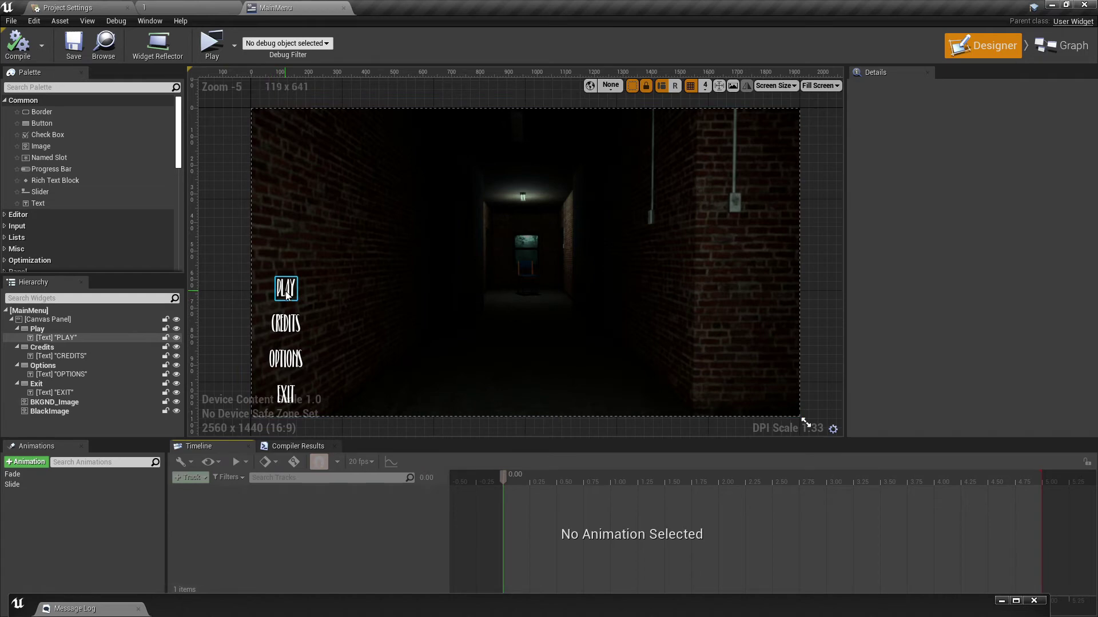
pyautogui.click(1046, 49)
pyautogui.scroll(-12, 542, 274)
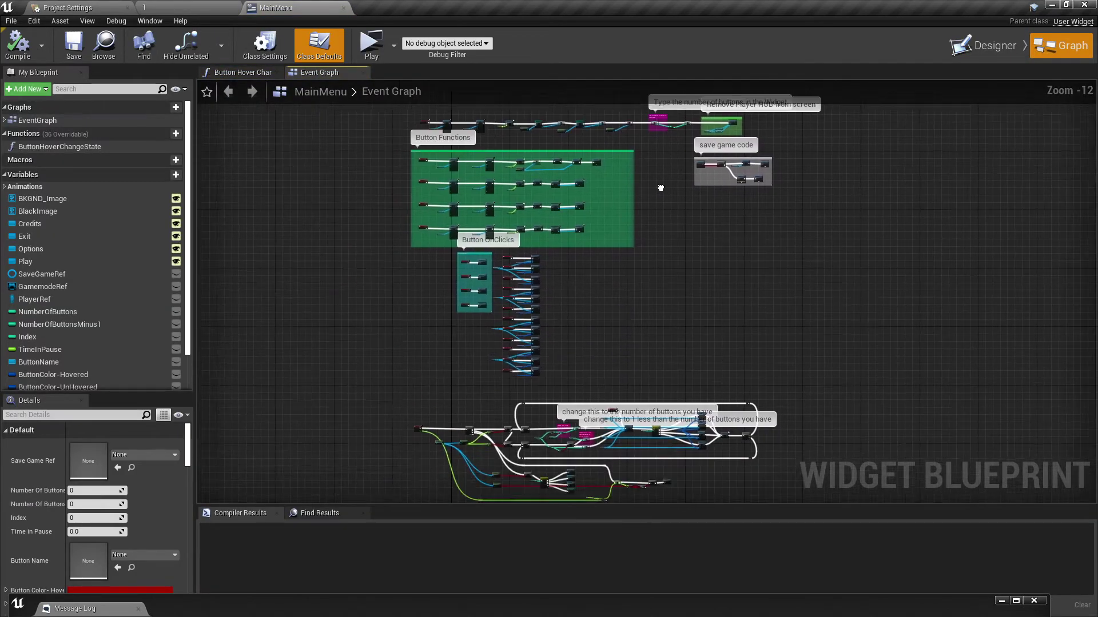
# Step: Delete the large node network beneath the button events, including both comments about changing the number of buttons
pyautogui.moveTo(629, 199); pyautogui.dragTo(606, 151, button='right')
pyautogui.moveTo(334, 252); pyautogui.dragTo(753, 388)
pyautogui.scroll(3, 475, 339)
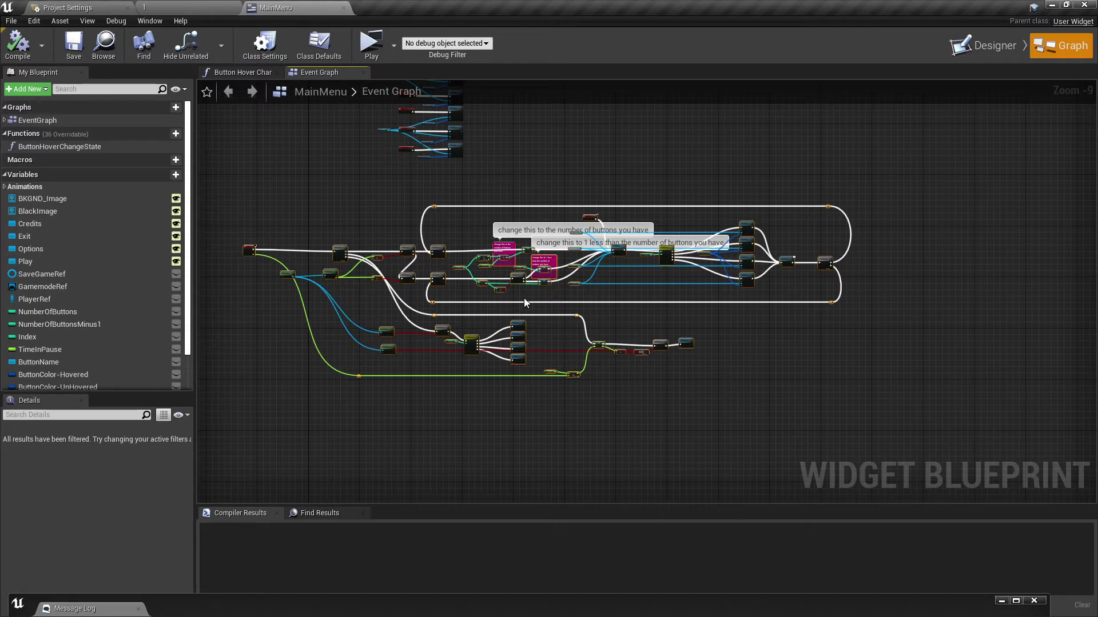
pyautogui.moveTo(458, 290); pyautogui.dragTo(523, 305, button='right')
pyautogui.scroll(1, 490, 261)
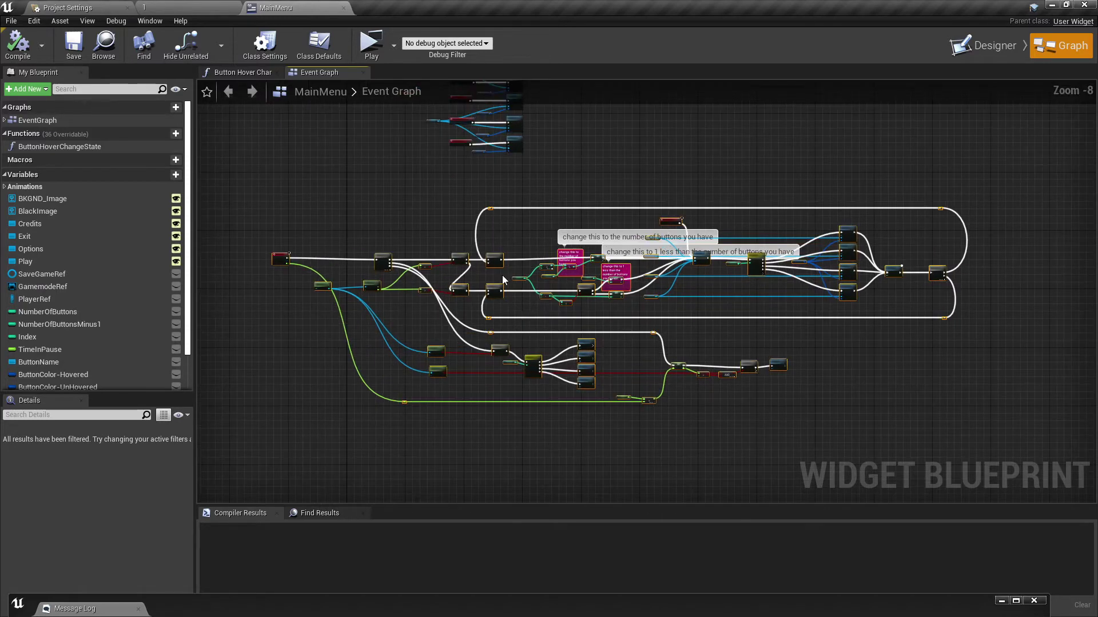
pyautogui.click(982, 46)
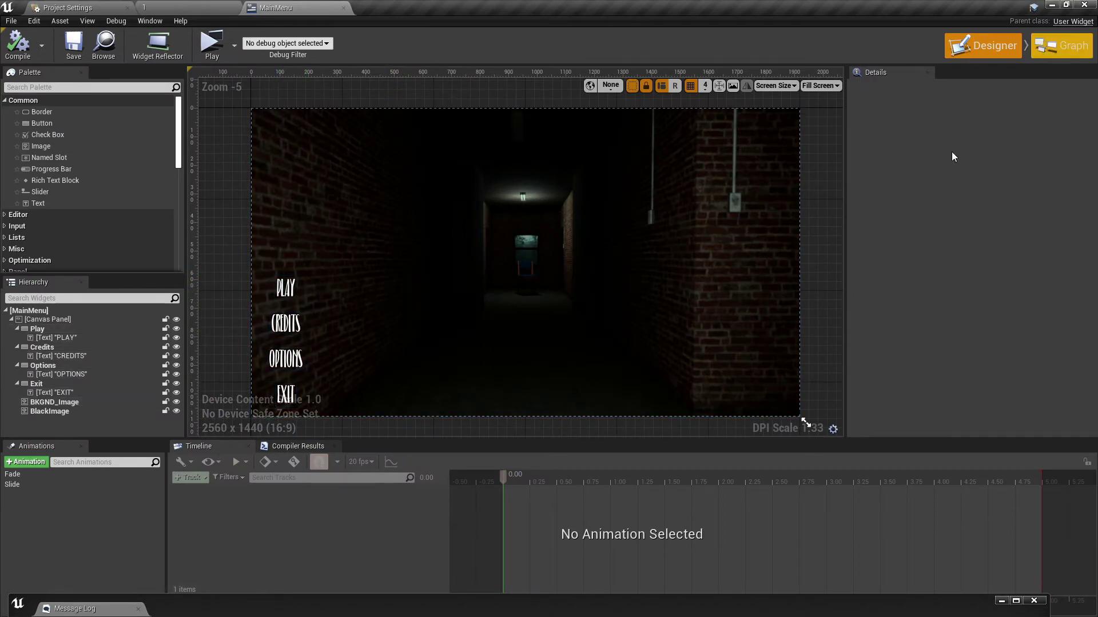
pyautogui.click(1062, 45)
pyautogui.moveTo(265, 182); pyautogui.dragTo(1013, 422)
pyautogui.press('Delete')
# Step: Delete all the button On Hovered, On Unhovered and On Pressed events with their Button Hover Change State nodes
pyautogui.moveTo(627, 230); pyautogui.dragTo(615, 272, button='right')
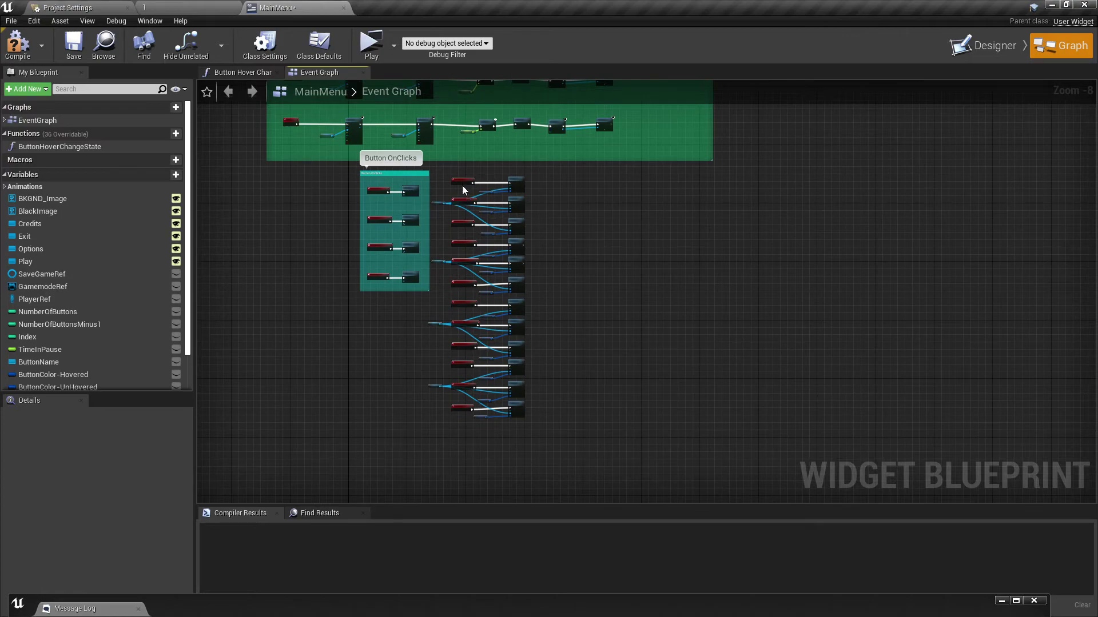
pyautogui.scroll(7, 468, 194)
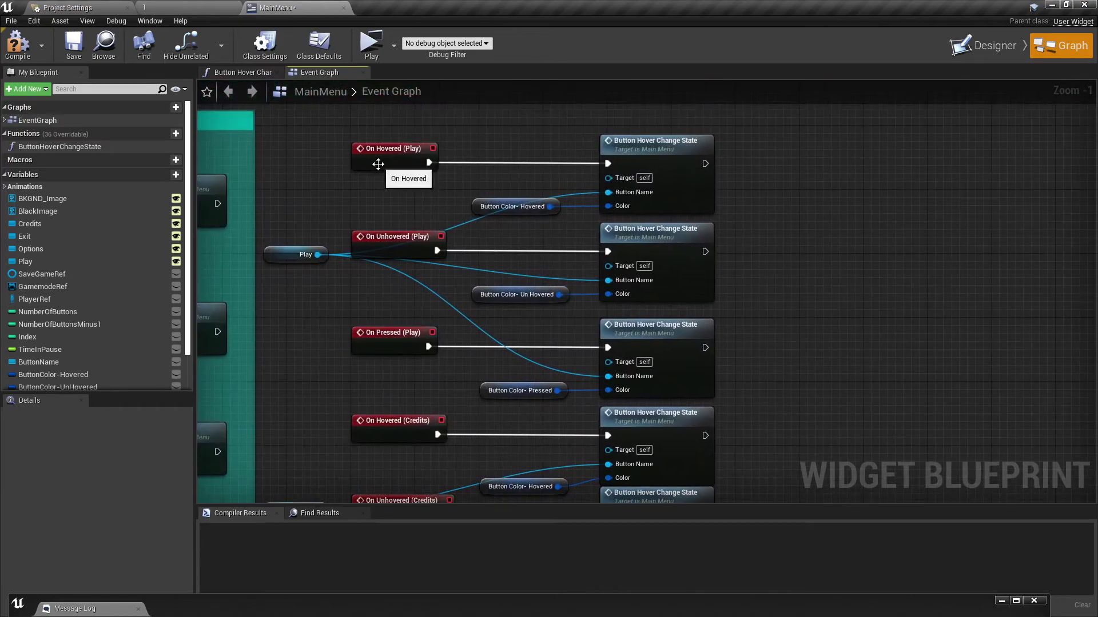
pyautogui.scroll(-4, 428, 243)
pyautogui.scroll(-2, 420, 212)
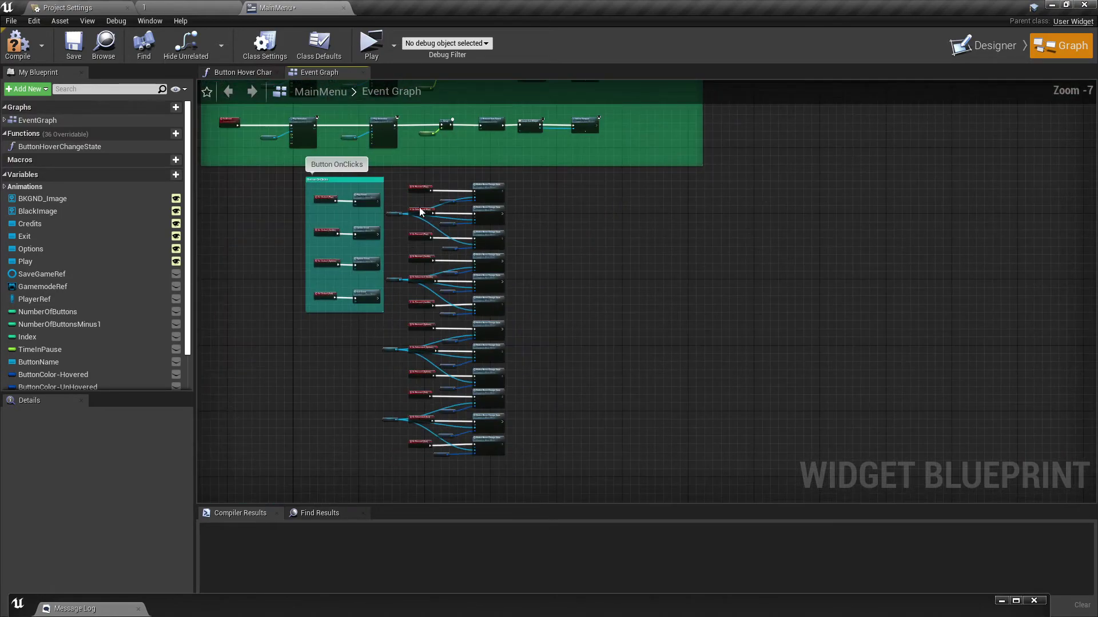
pyautogui.moveTo(393, 182); pyautogui.dragTo(536, 482)
pyautogui.press('Delete')
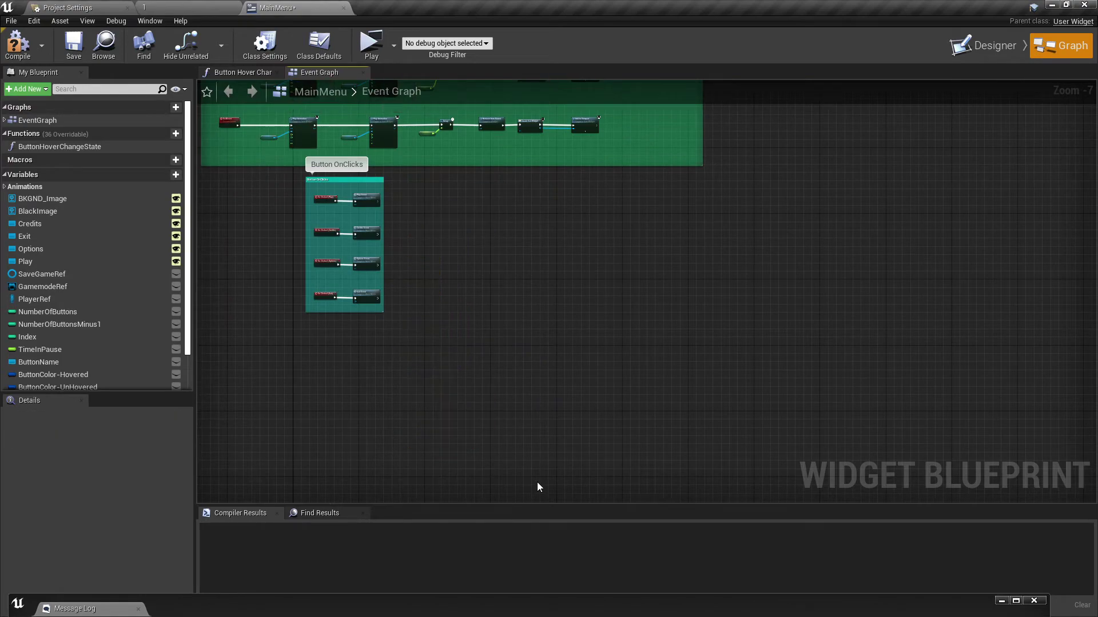
# Step: Delete the Number Of Buttons and Number Of Buttons Minus 1 setter nodes together with their comment box
pyautogui.moveTo(495, 219); pyautogui.dragTo(529, 394, button='right')
pyautogui.moveTo(521, 191); pyautogui.dragTo(423, 351, button='right')
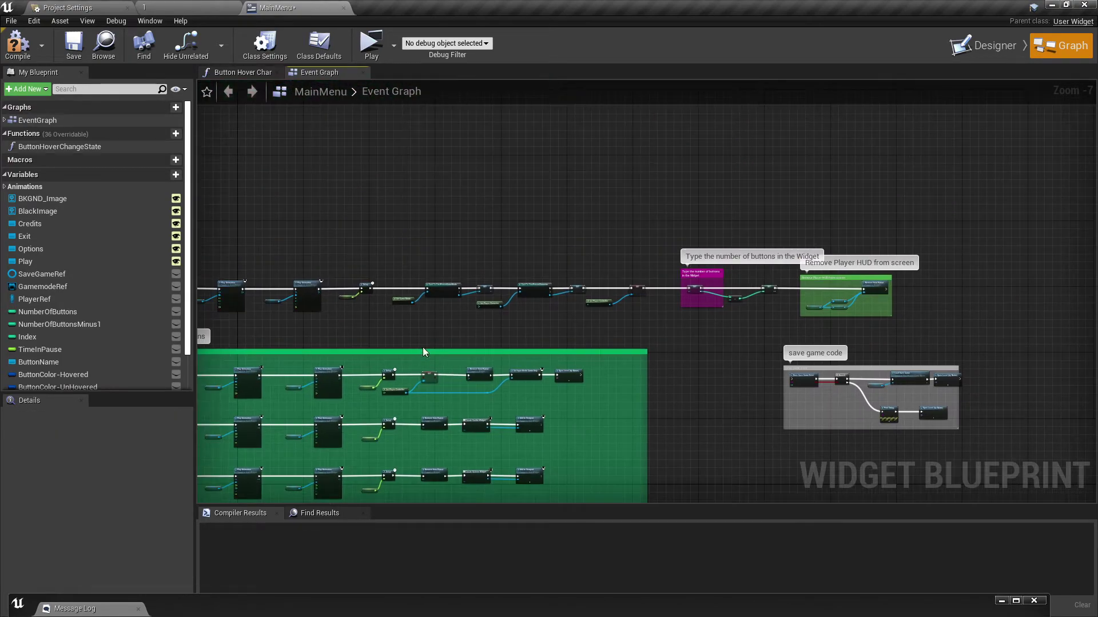
pyautogui.moveTo(699, 316); pyautogui.dragTo(364, 310, button='right')
pyautogui.scroll(4, 467, 289)
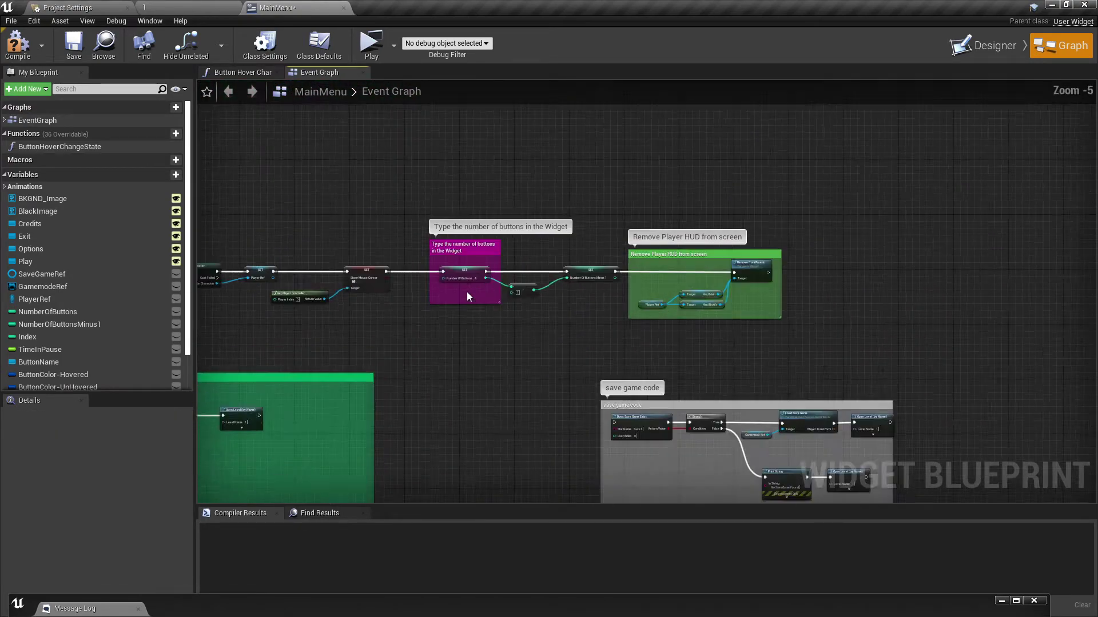
pyautogui.moveTo(398, 166); pyautogui.dragTo(674, 335)
pyautogui.press('Delete')
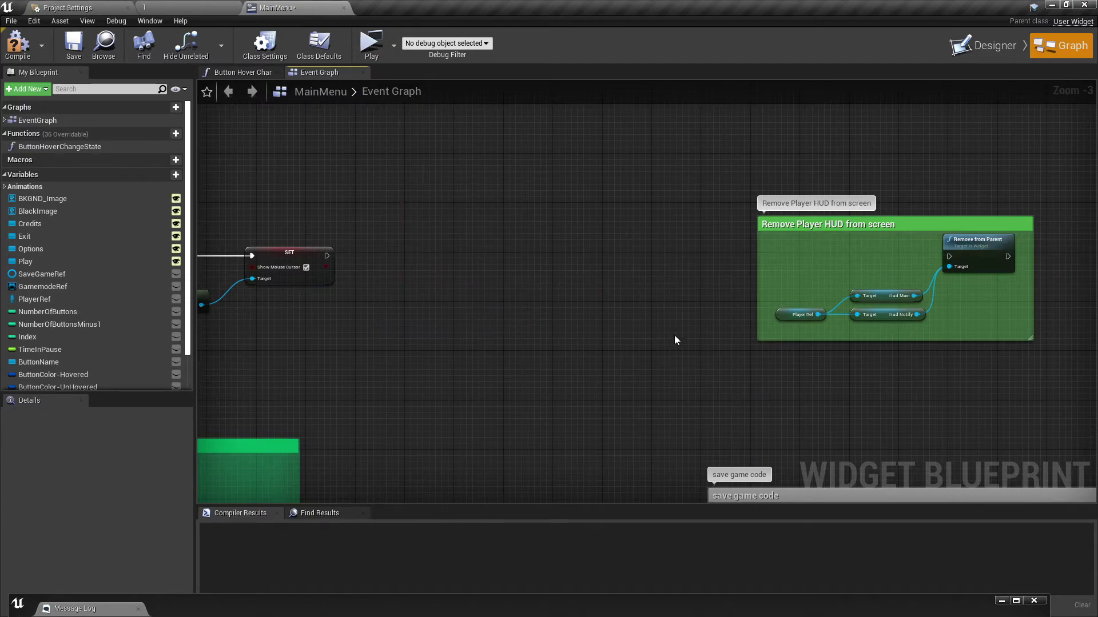
# Step: Connect the Show Mouse Cursor setter to Remove from Parent and return to the MainMenu widget's layout view
pyautogui.moveTo(325, 258); pyautogui.dragTo(949, 256)
pyautogui.scroll(-3, 492, 354)
pyautogui.scroll(-1, 494, 359)
pyautogui.moveTo(494, 359); pyautogui.dragTo(757, 113, button='right')
pyautogui.scroll(-3, 638, 270)
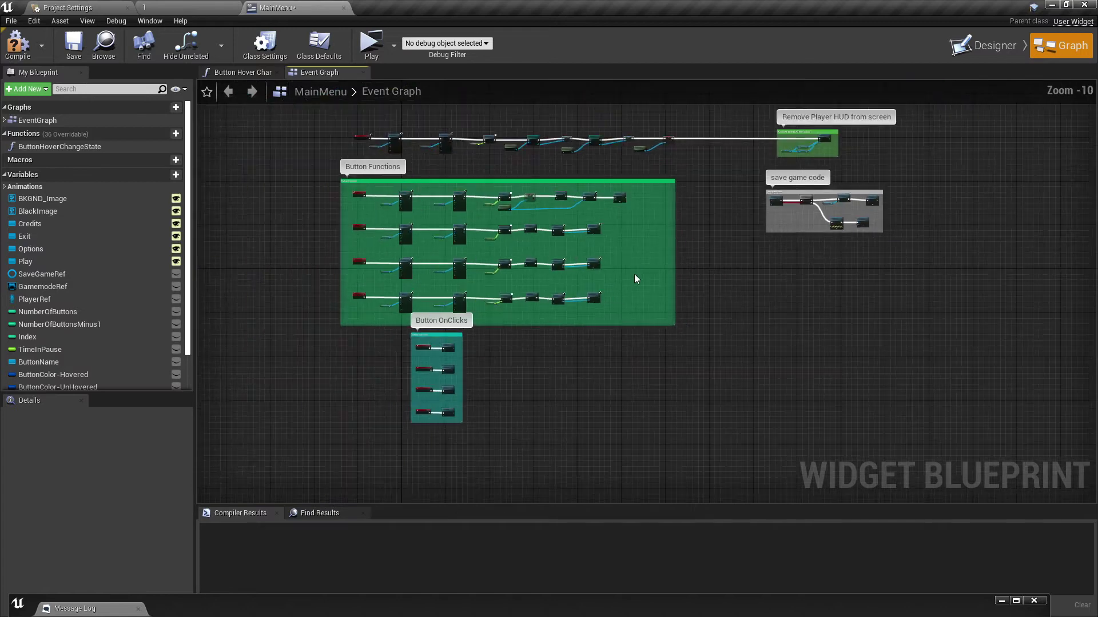
pyautogui.moveTo(590, 379); pyautogui.dragTo(568, 388, button='right')
pyautogui.click(983, 45)
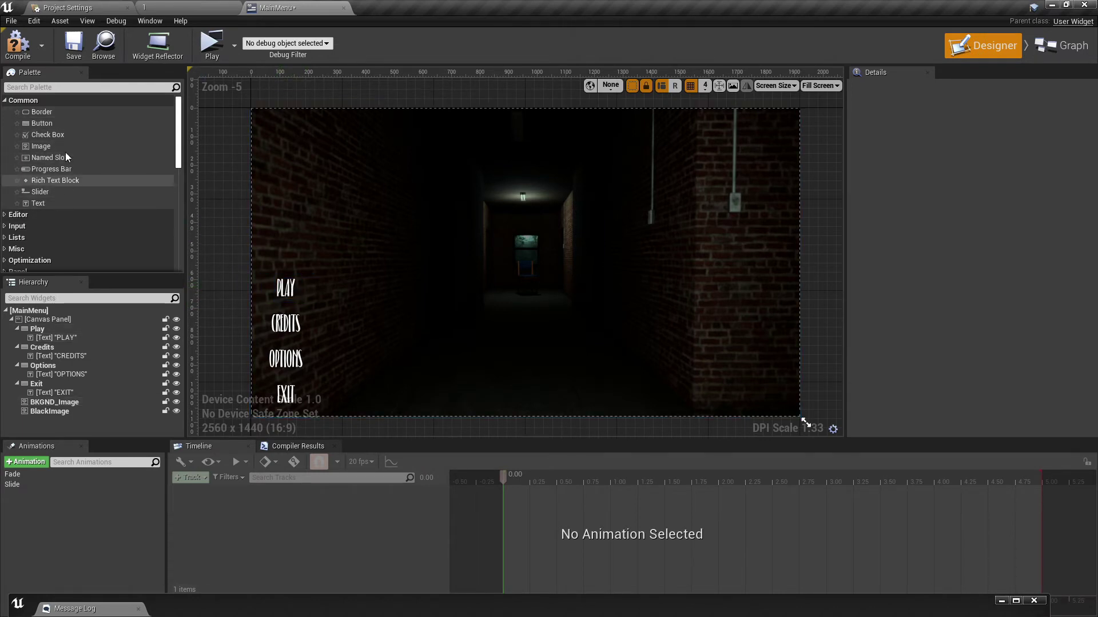
# Step: Place a Focus Button from the user-created widgets onto the canvas beside the existing PLAY button
pyautogui.scroll(-10, 62, 166)
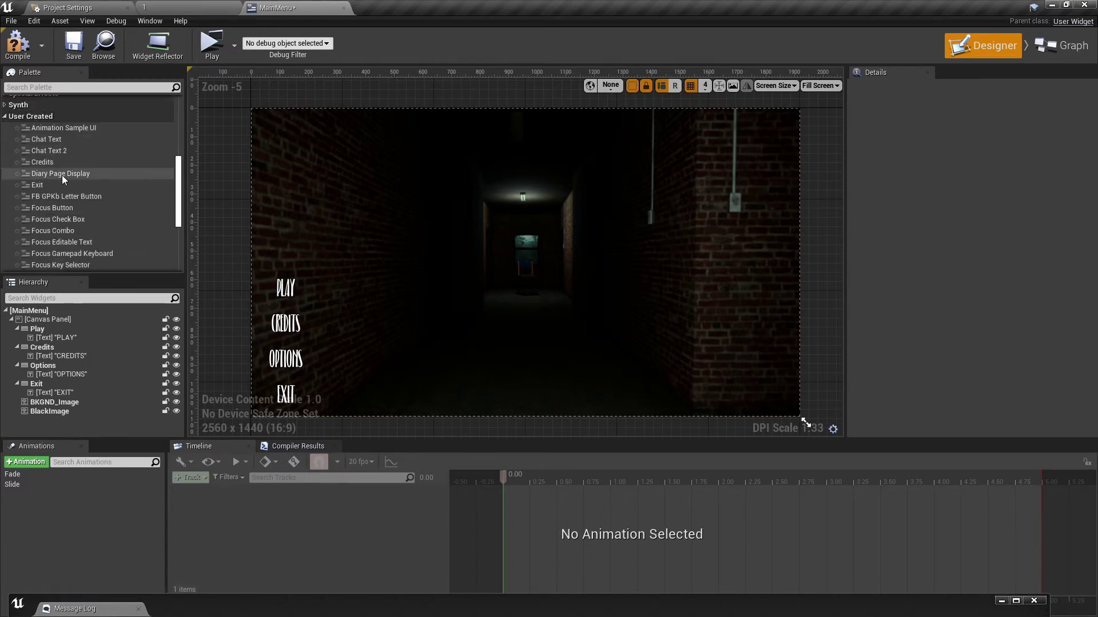
pyautogui.click(21, 116)
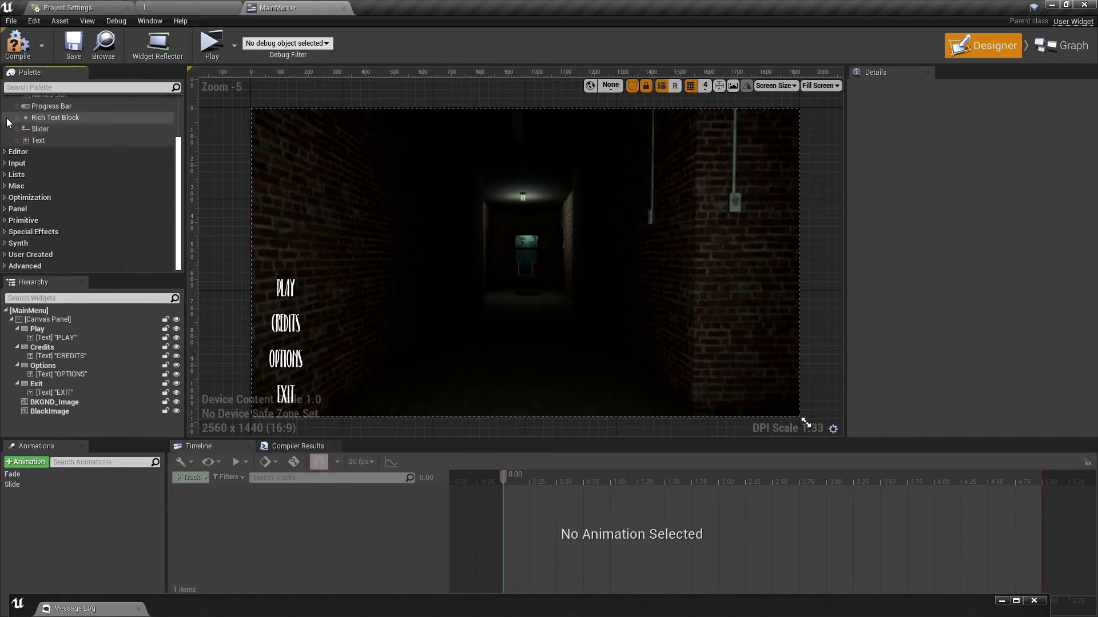
pyautogui.click(4, 256)
pyautogui.scroll(-5, 49, 239)
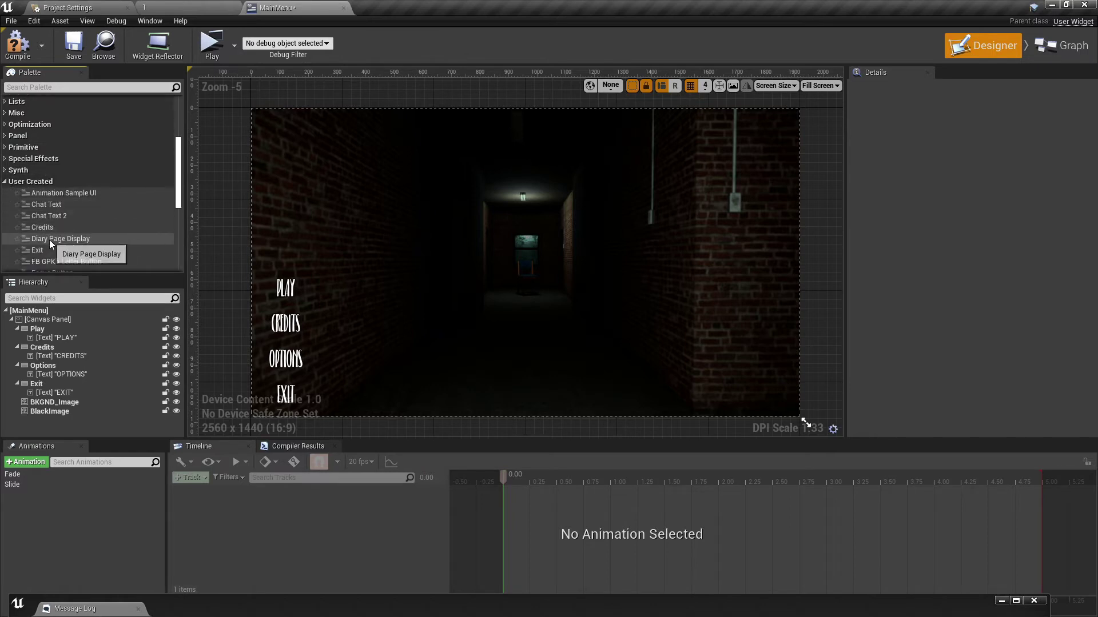
pyautogui.scroll(-3, 51, 219)
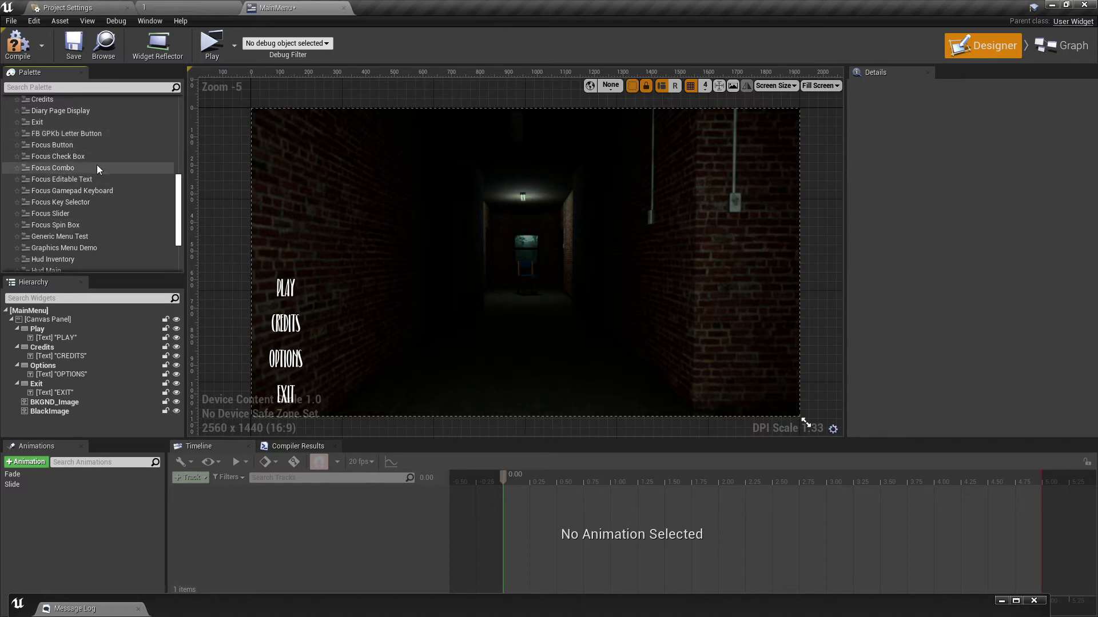
pyautogui.click(91, 148)
pyautogui.moveTo(54, 146); pyautogui.dragTo(337, 290)
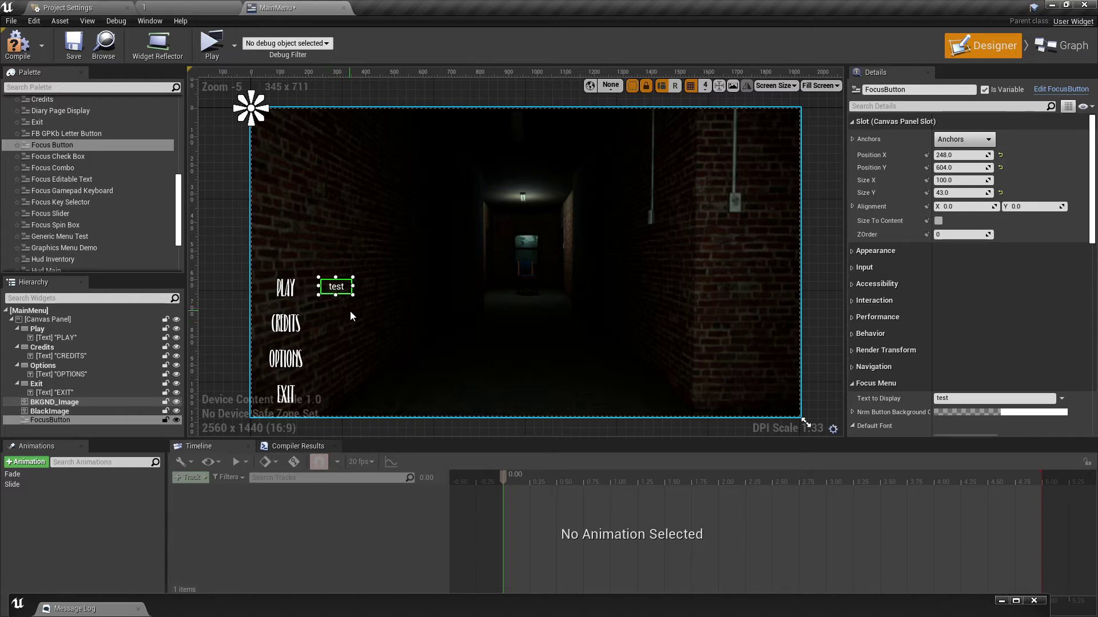
# Step: Set the new Focus Button's display text to PLAY
pyautogui.scroll(3, 319, 299)
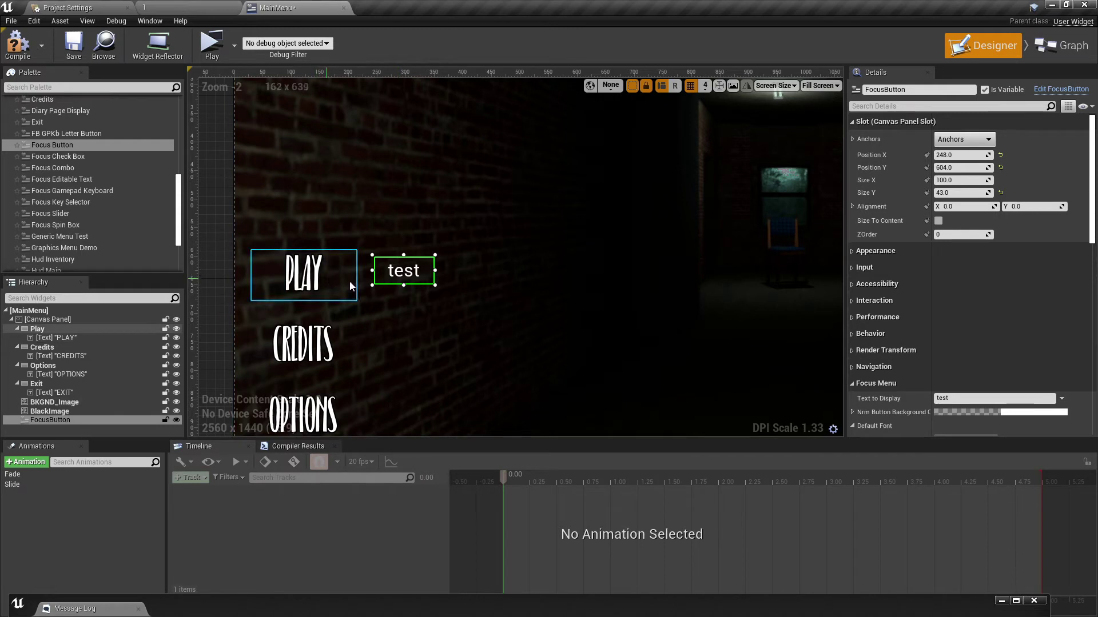
pyautogui.scroll(-5, 905, 279)
pyautogui.click(949, 234)
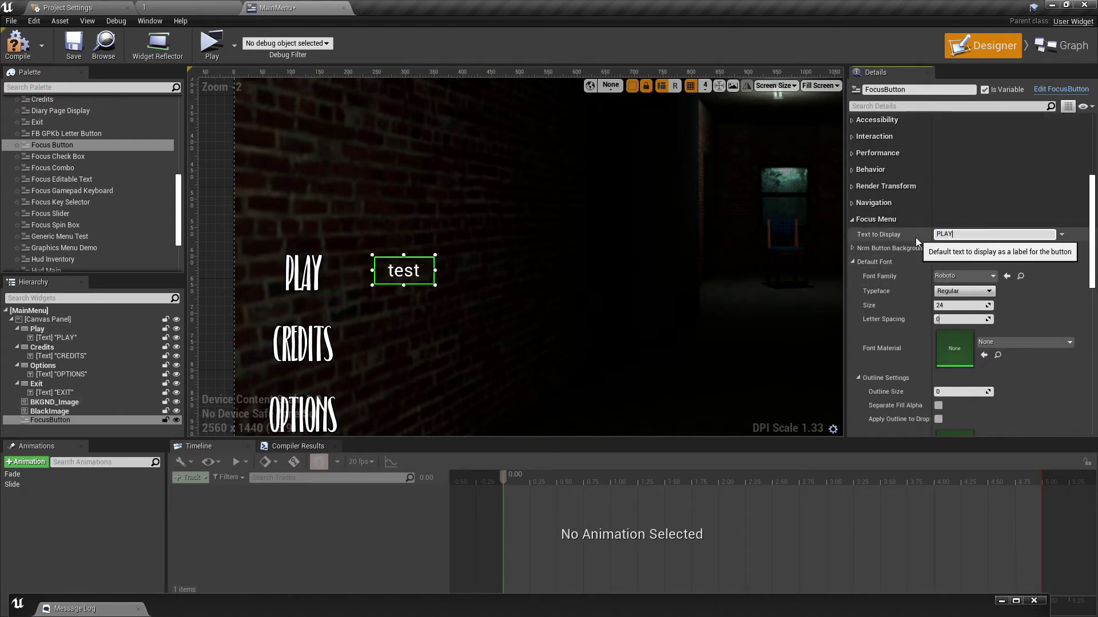
pyautogui.press('Return')
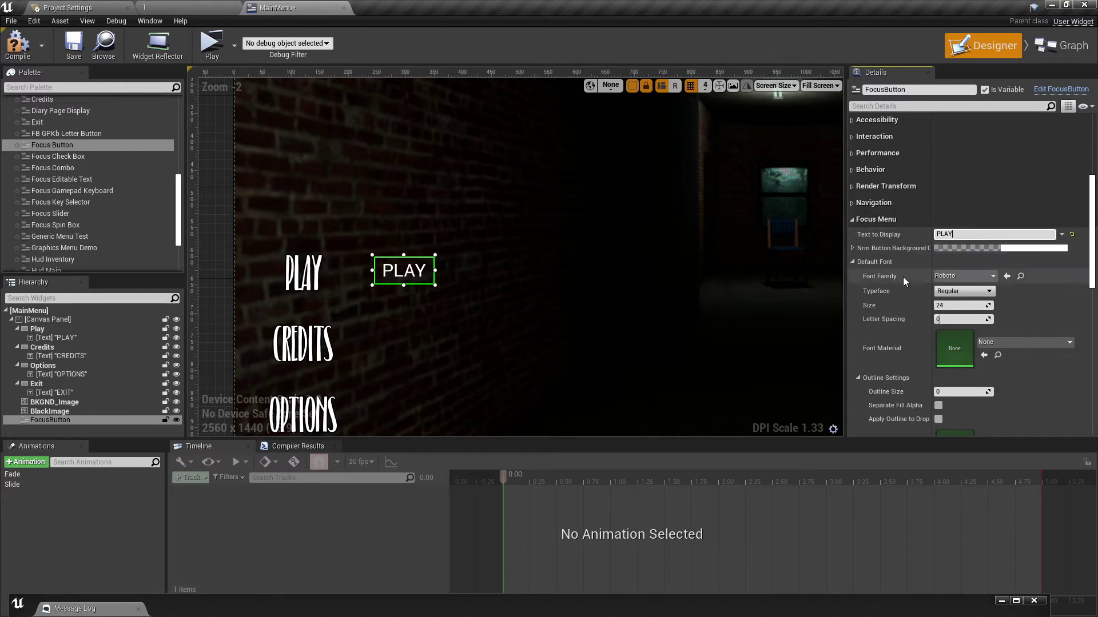
# Step: Set the new Focus Button's default font to BELACU_Font at size 50
pyautogui.click(952, 276)
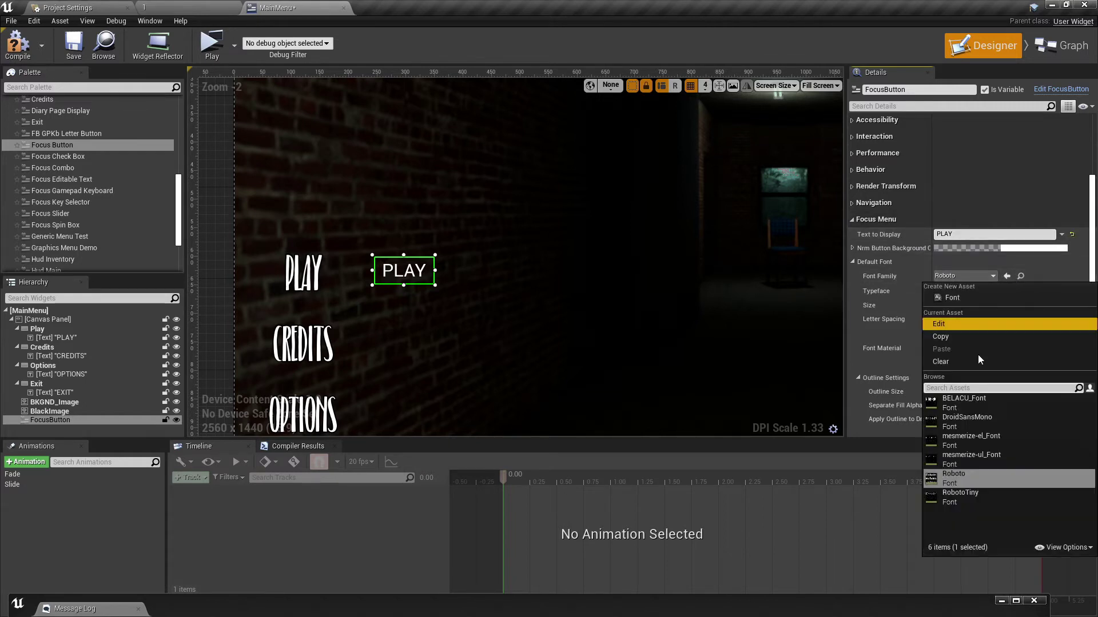
pyautogui.click(964, 403)
pyautogui.click(961, 306)
pyautogui.write('50')
pyautogui.press('Return')
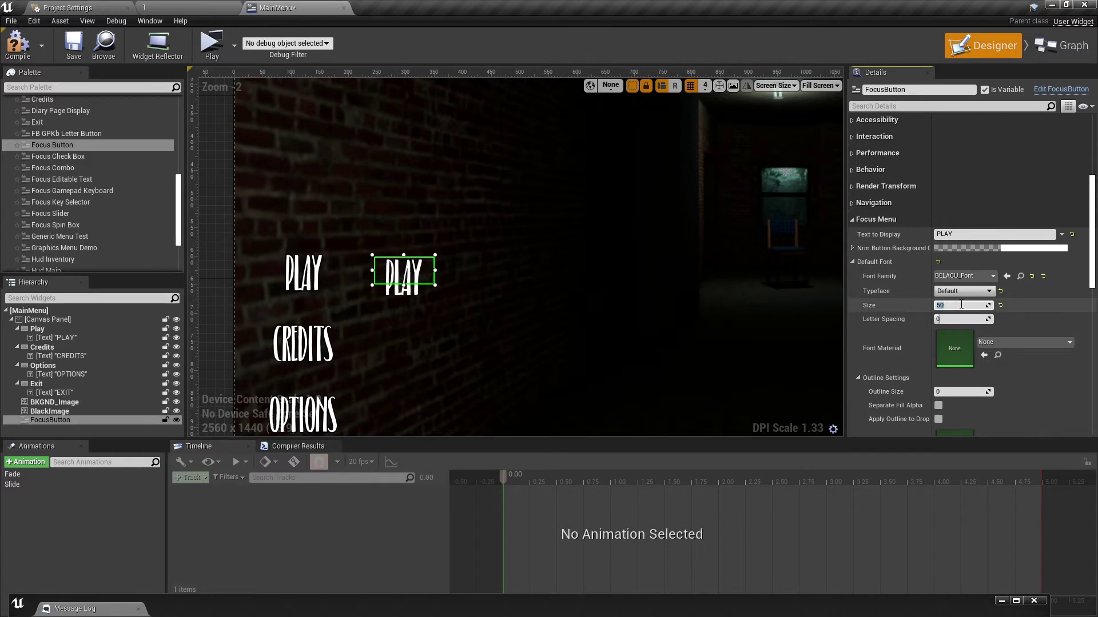
# Step: Reapply font size 50 to the Focus Button and fit its frame to about 100 by 71 directly beside the original PLAY button
pyautogui.moveTo(403, 289); pyautogui.dragTo(411, 308)
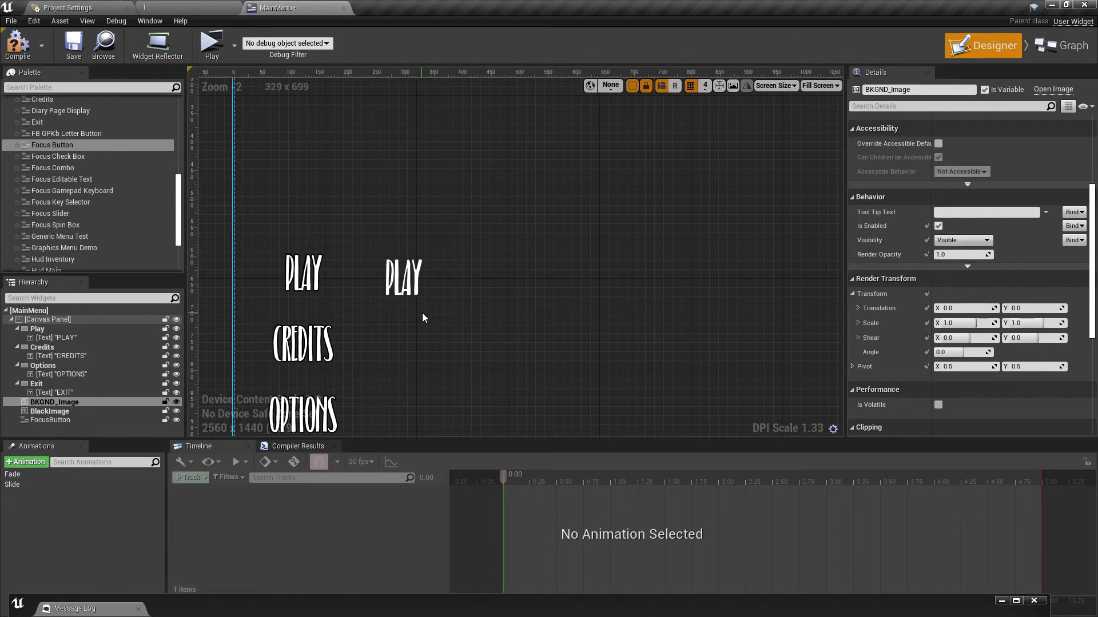
pyautogui.hotkey('ctrl', 'z')
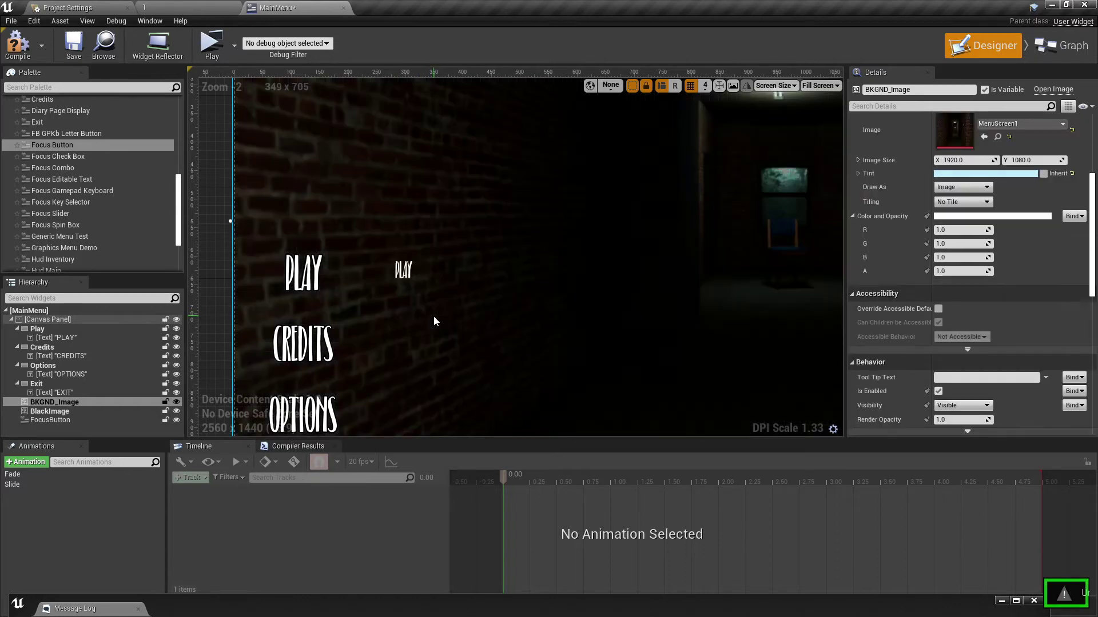
pyautogui.click(425, 278)
pyautogui.click(945, 306)
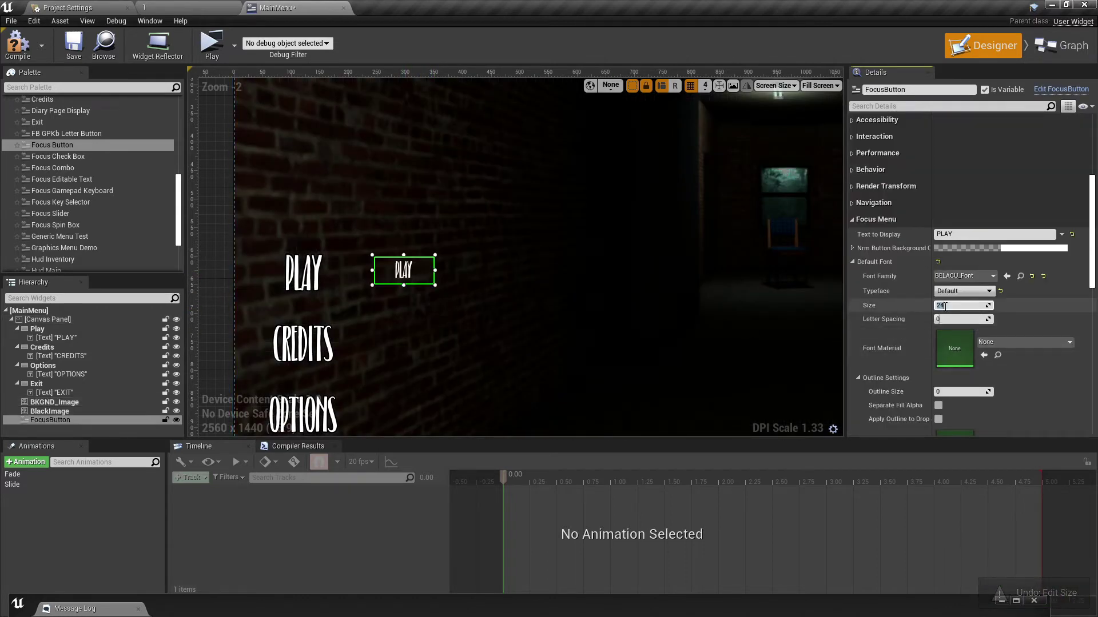
pyautogui.press('Return')
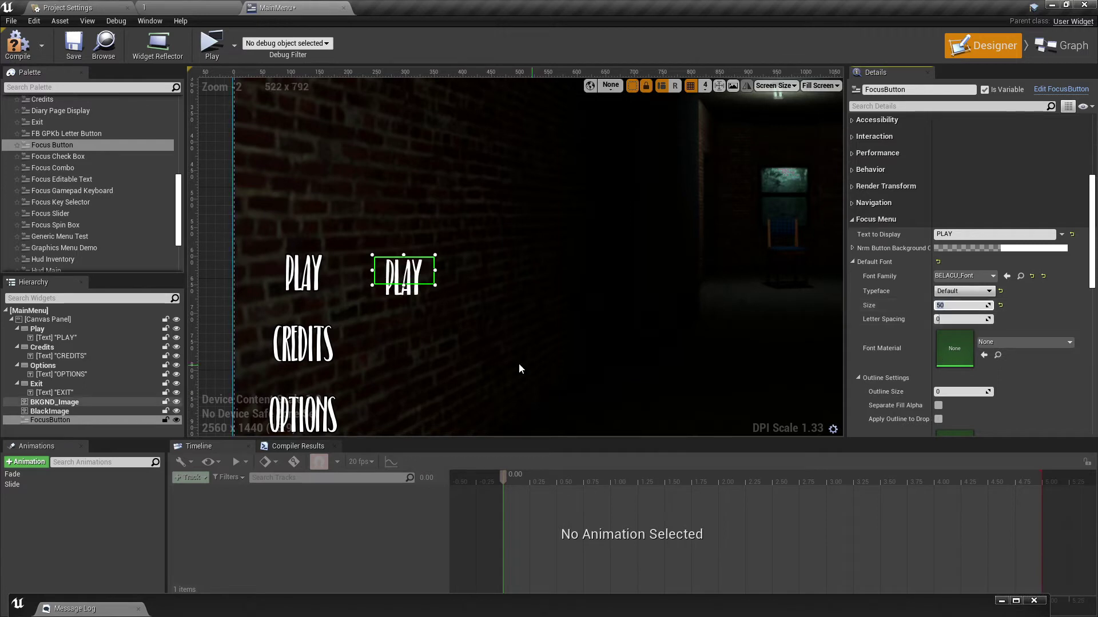
pyautogui.moveTo(404, 286); pyautogui.dragTo(377, 286)
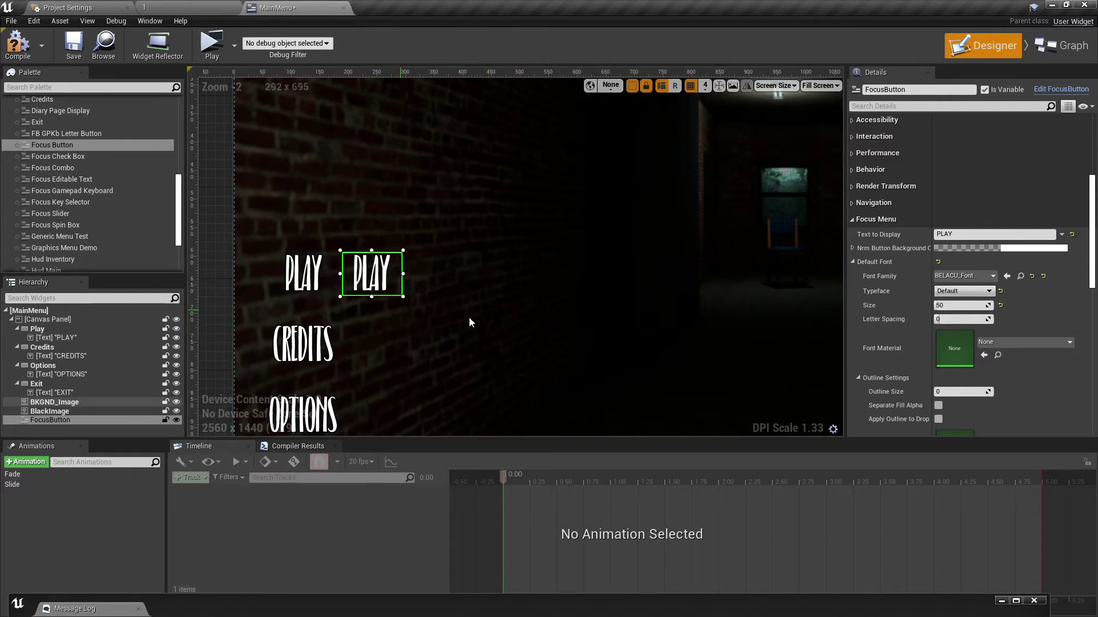
# Step: Change the Focus Button's selected text colour (Slt Text Color) to pure red, FF0000FF
pyautogui.scroll(-2, 898, 305)
pyautogui.scroll(-8, 898, 307)
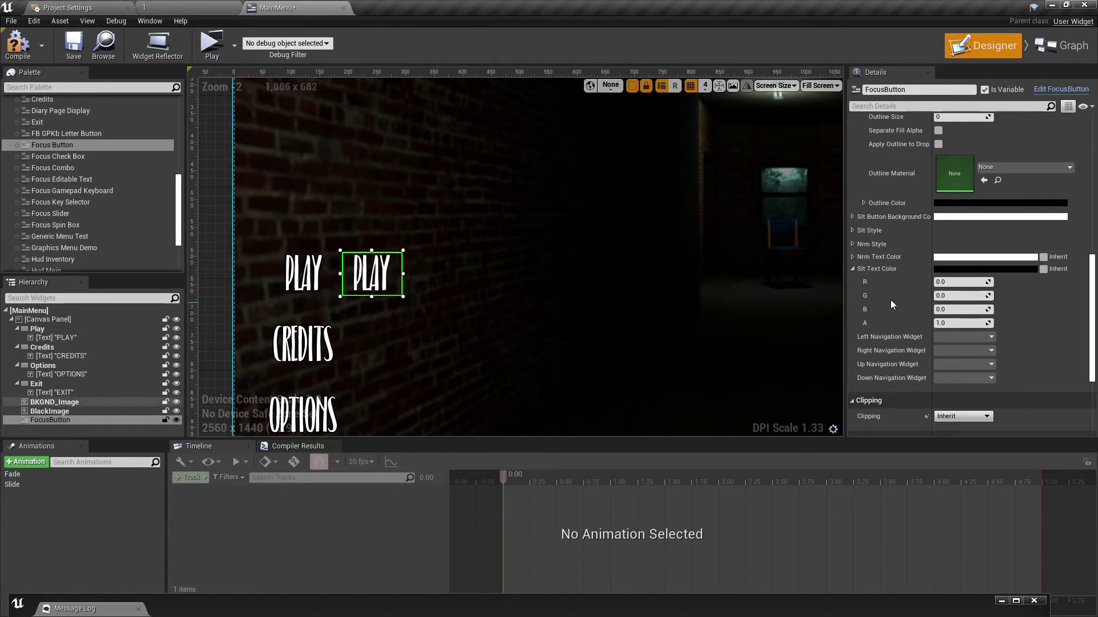
pyautogui.click(952, 274)
pyautogui.click(869, 313)
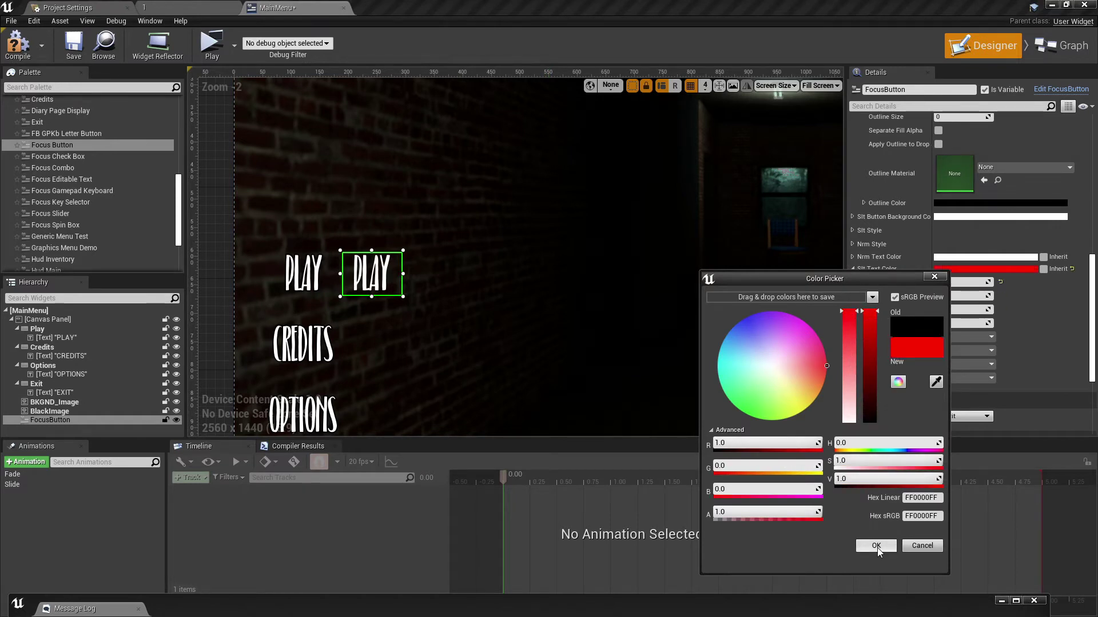
pyautogui.click(876, 546)
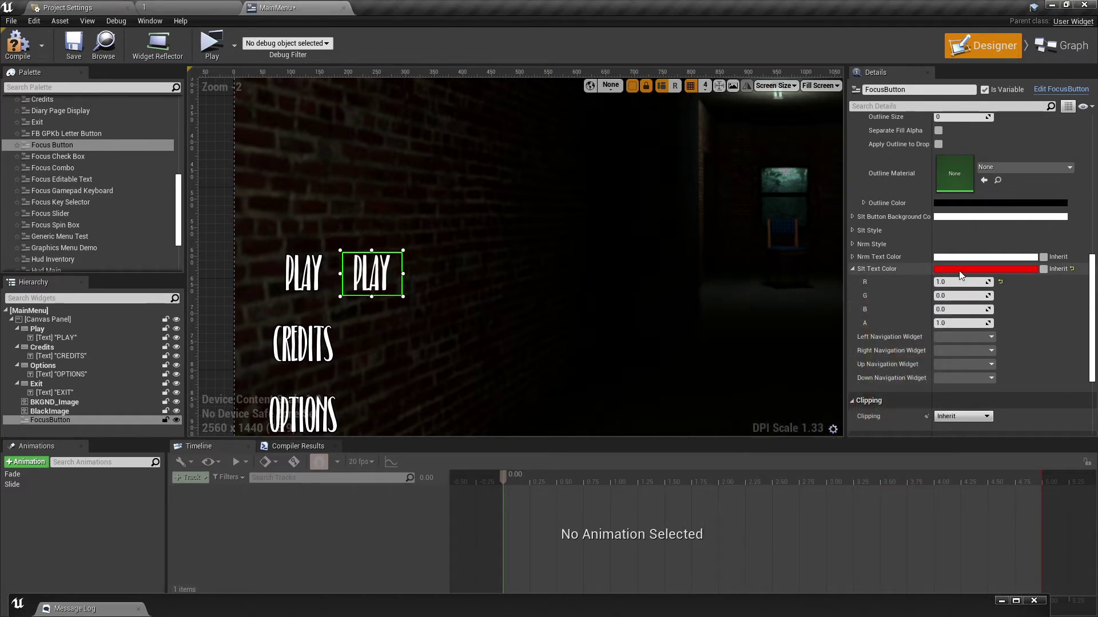
# Step: Anchor the Focus Button to the middle of the canvas's left edge
pyautogui.scroll(-3, 908, 273)
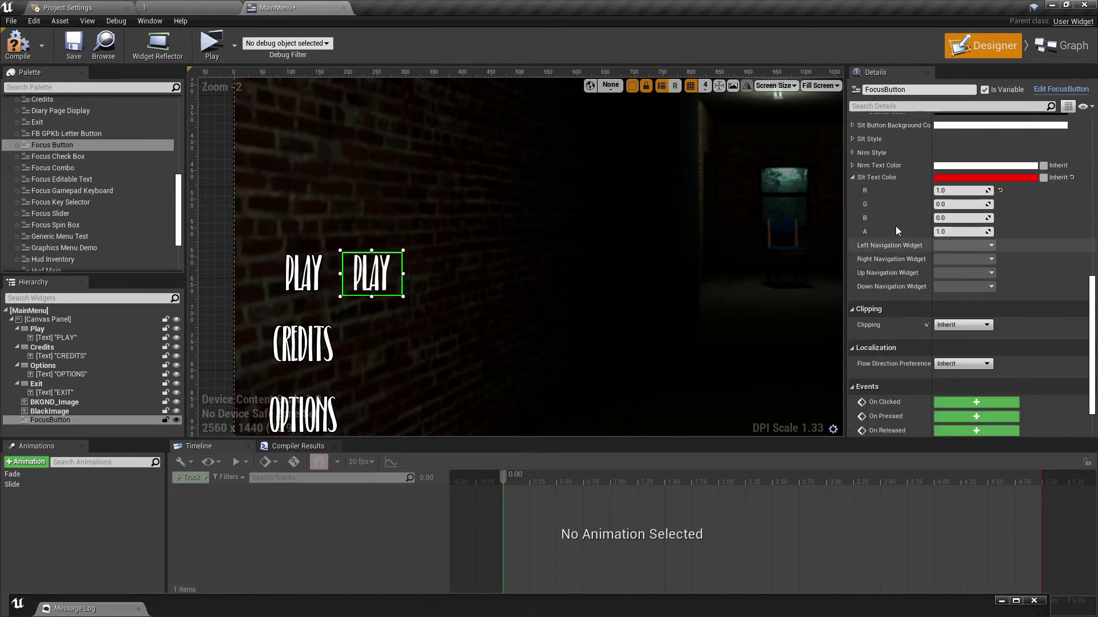
pyautogui.scroll(5, 908, 211)
pyautogui.scroll(5, 907, 211)
pyautogui.click(964, 140)
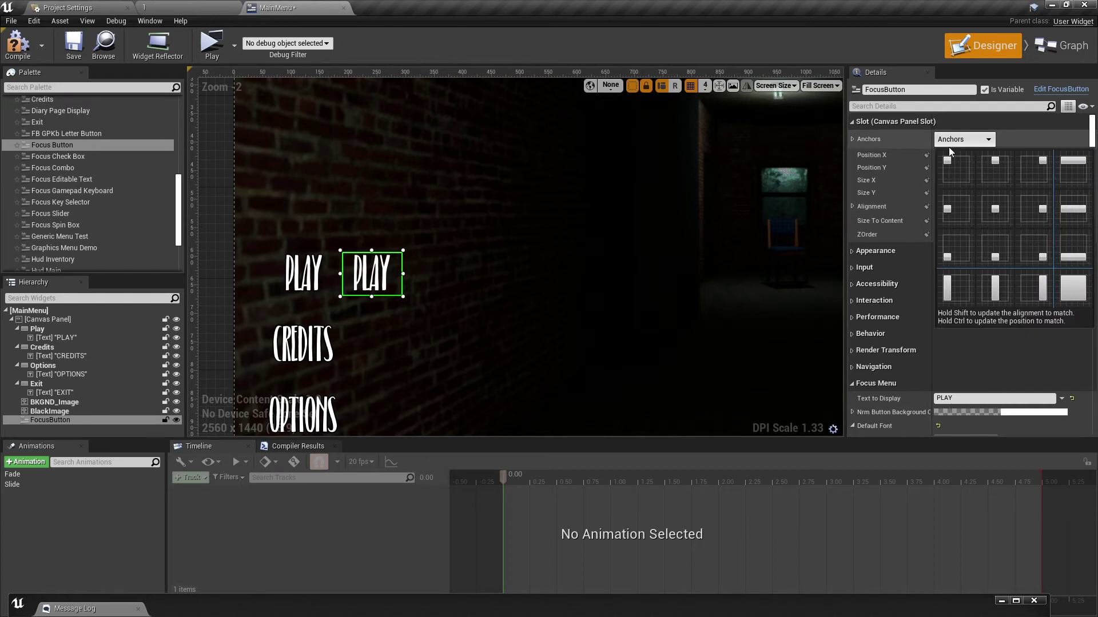
pyautogui.click(952, 208)
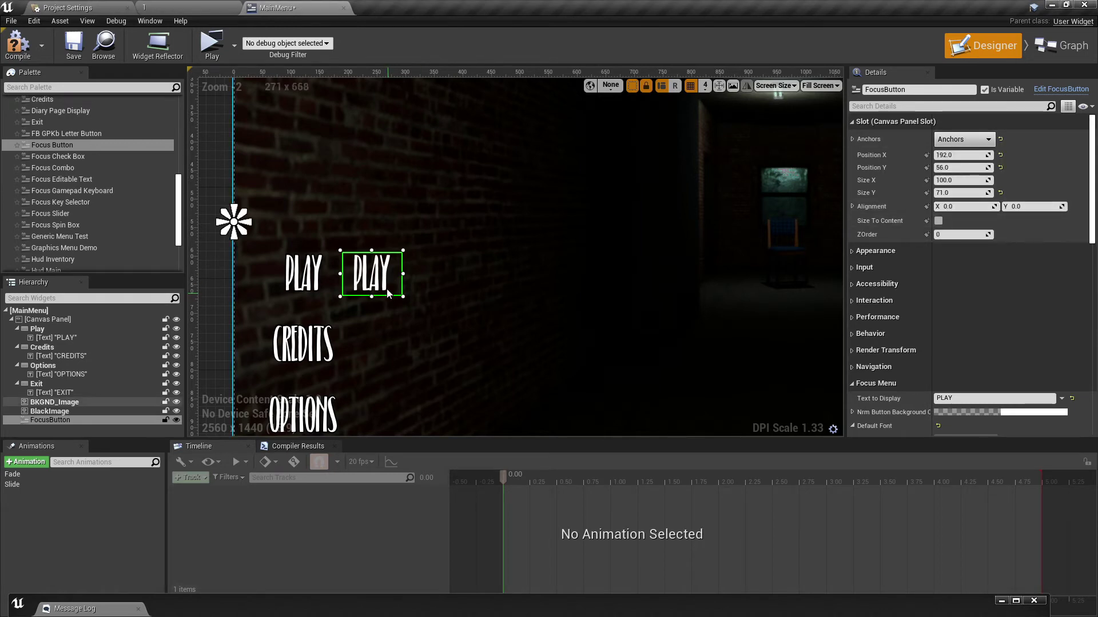
# Step: Check the alpha of the Focus Button's normal background colour (Nrm Button Background Color)
pyautogui.scroll(-6, 880, 228)
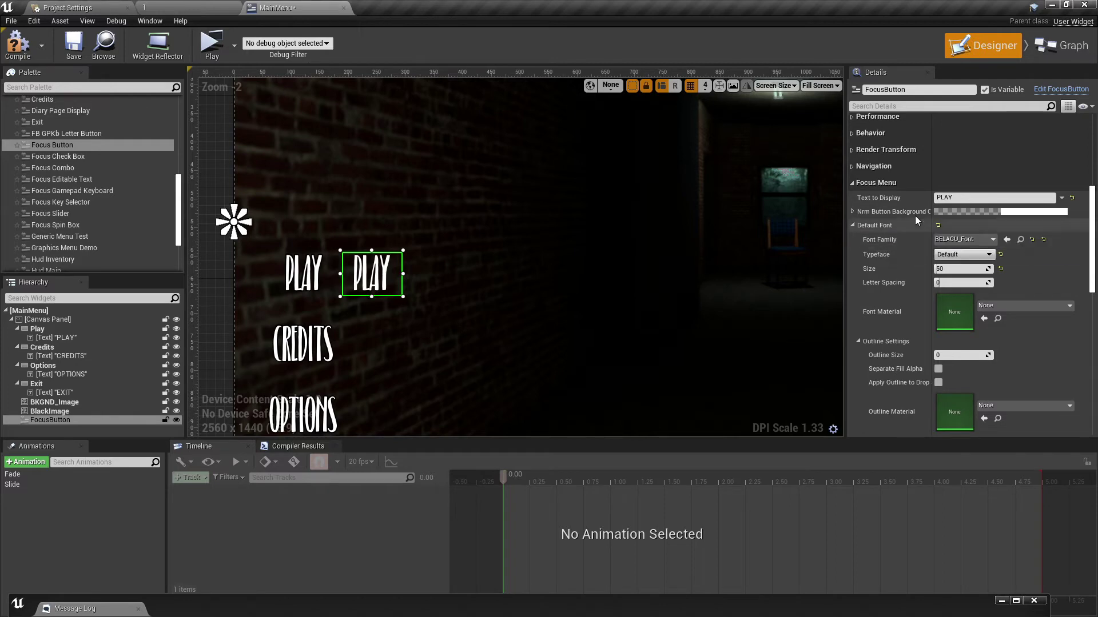
pyautogui.click(972, 212)
pyautogui.moveTo(738, 457)
pyautogui.mouseDown()
pyautogui.moveTo(783, 458)
pyautogui.moveTo(735, 457)
pyautogui.mouseUp()
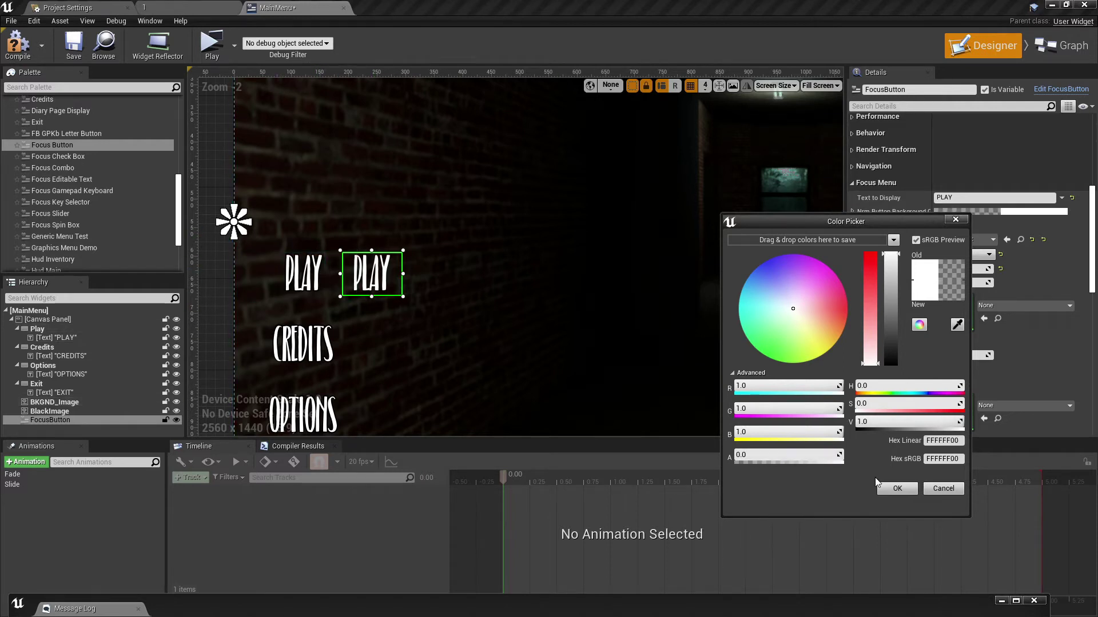
pyautogui.moveTo(763, 457); pyautogui.dragTo(864, 458)
pyautogui.click(896, 488)
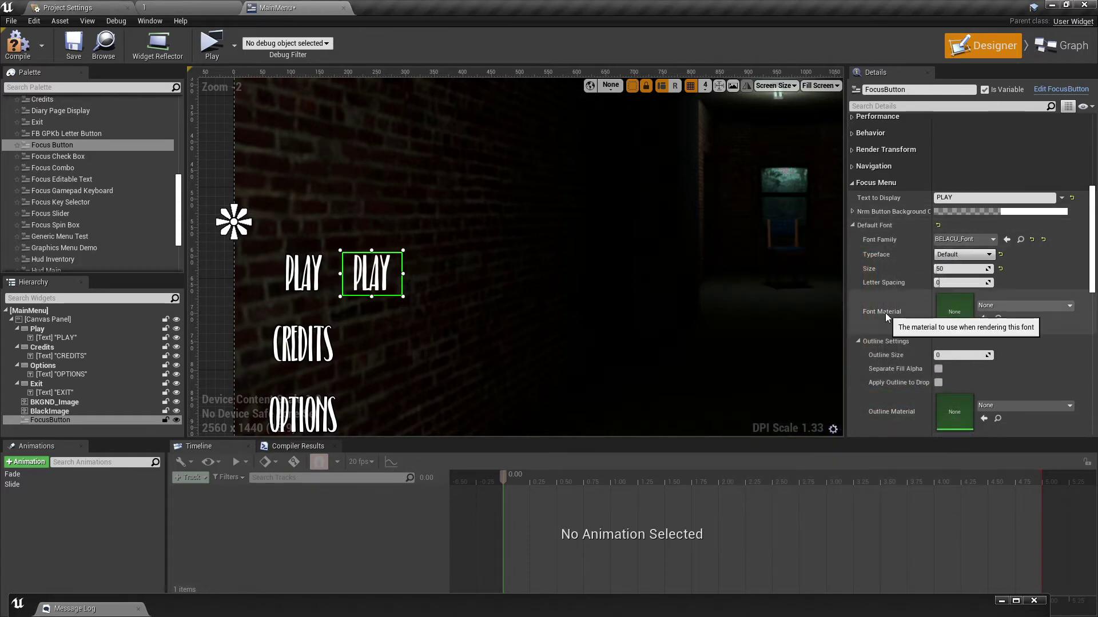
# Step: Make the Focus Button's selected background colour (Slt Button Background Color) nearly transparent, with an alpha of about 0.005
pyautogui.scroll(-2, 886, 311)
pyautogui.scroll(-4, 886, 311)
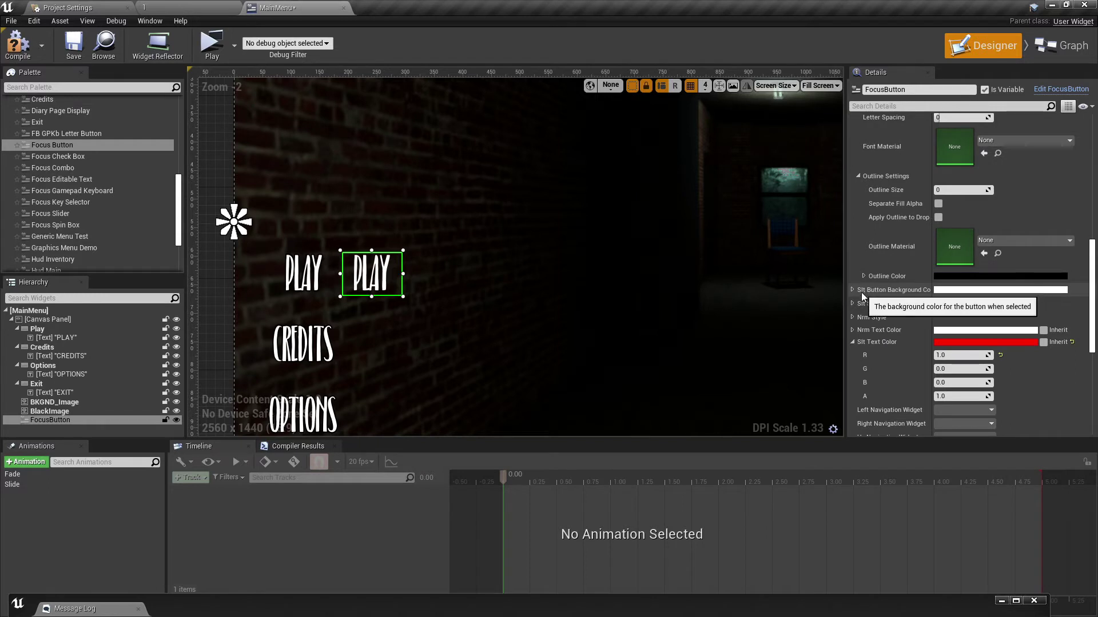
pyautogui.click(949, 290)
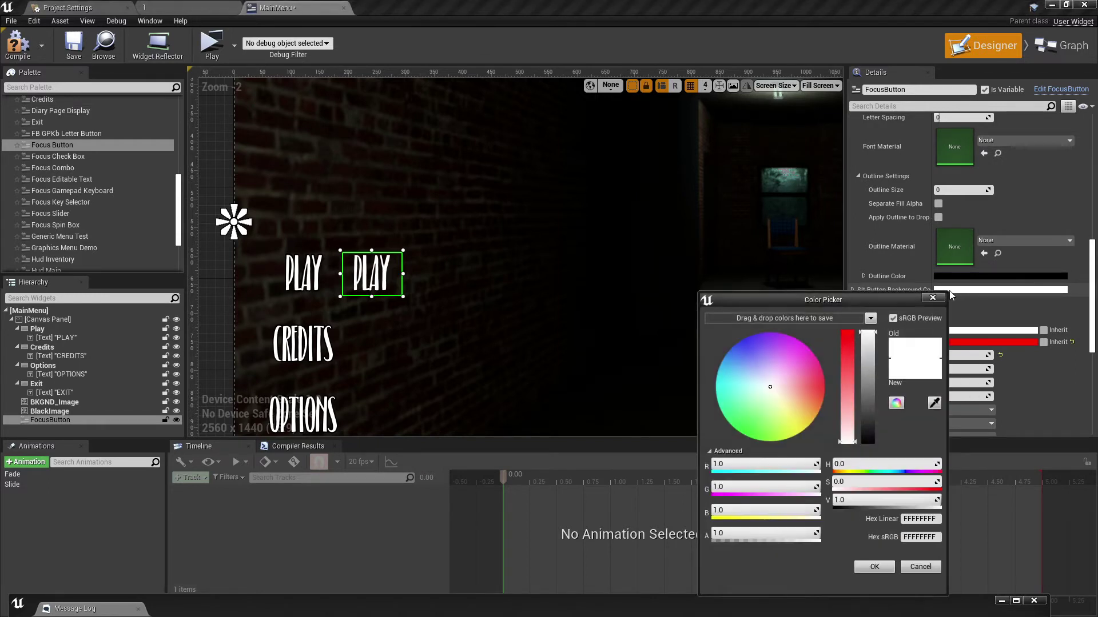
pyautogui.moveTo(797, 532); pyautogui.dragTo(714, 532)
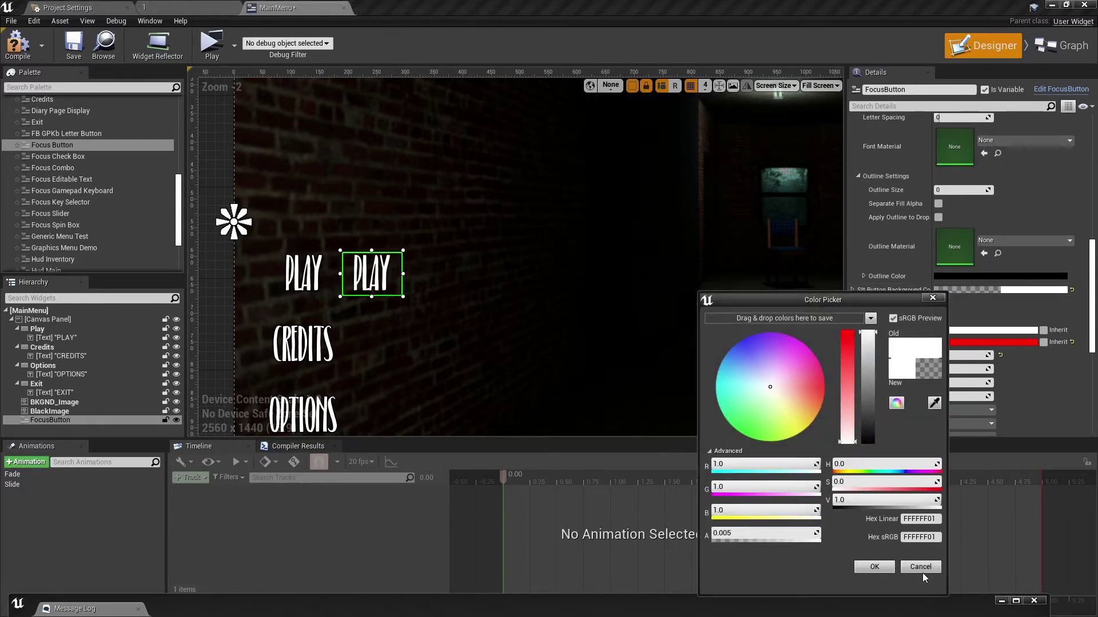
pyautogui.click(874, 567)
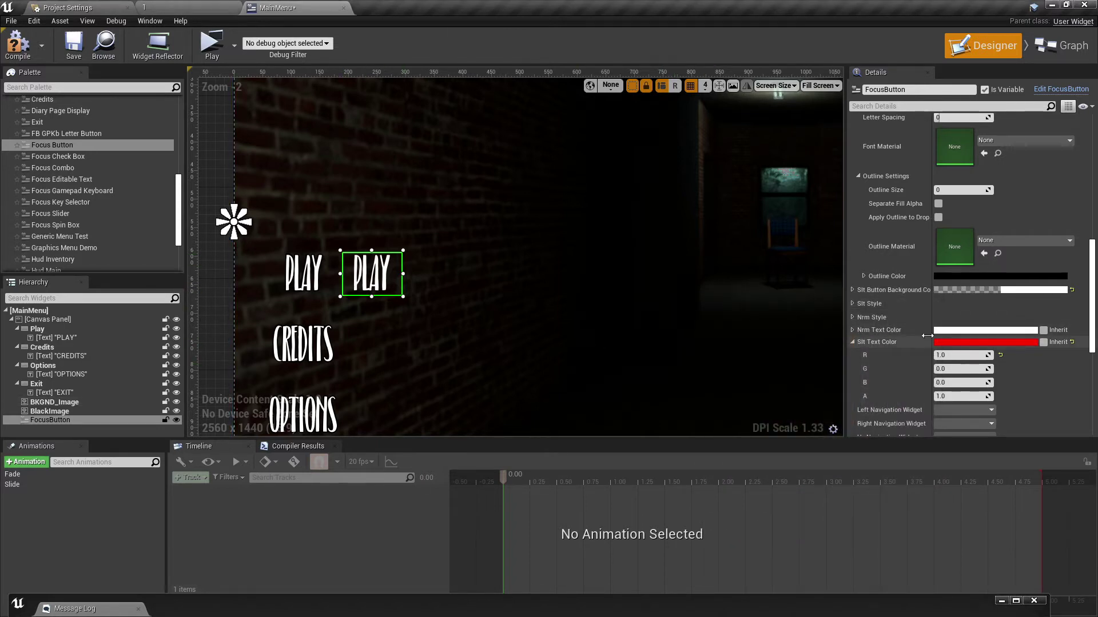
# Step: Compile the MainMenu widget and switch to the level editor
pyautogui.moveTo(599, 299); pyautogui.dragTo(600, 265, button='right')
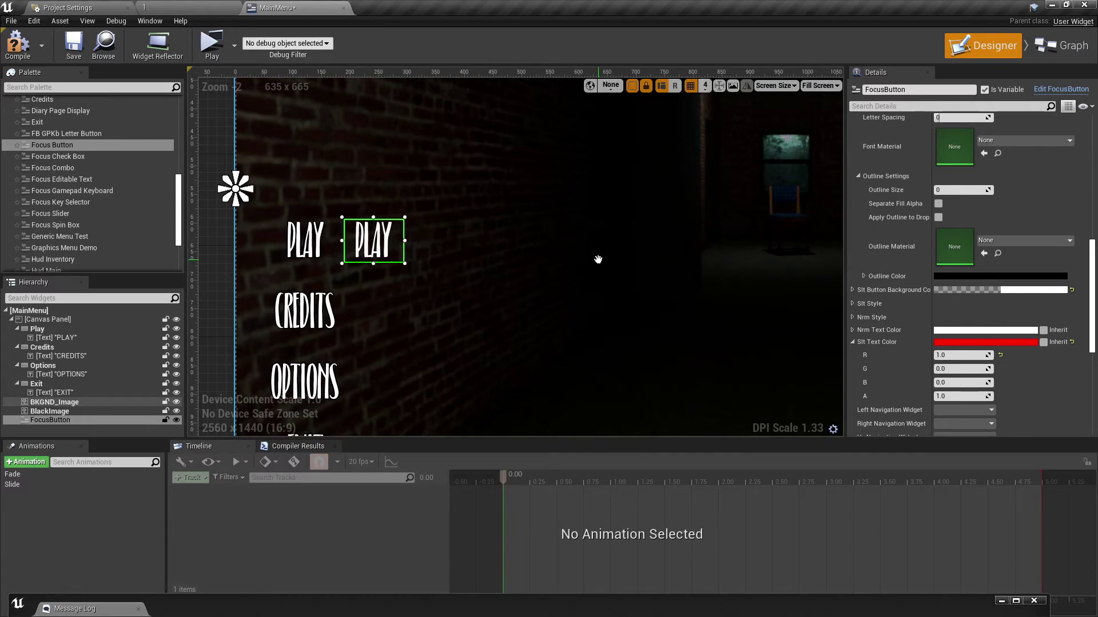
pyautogui.click(17, 43)
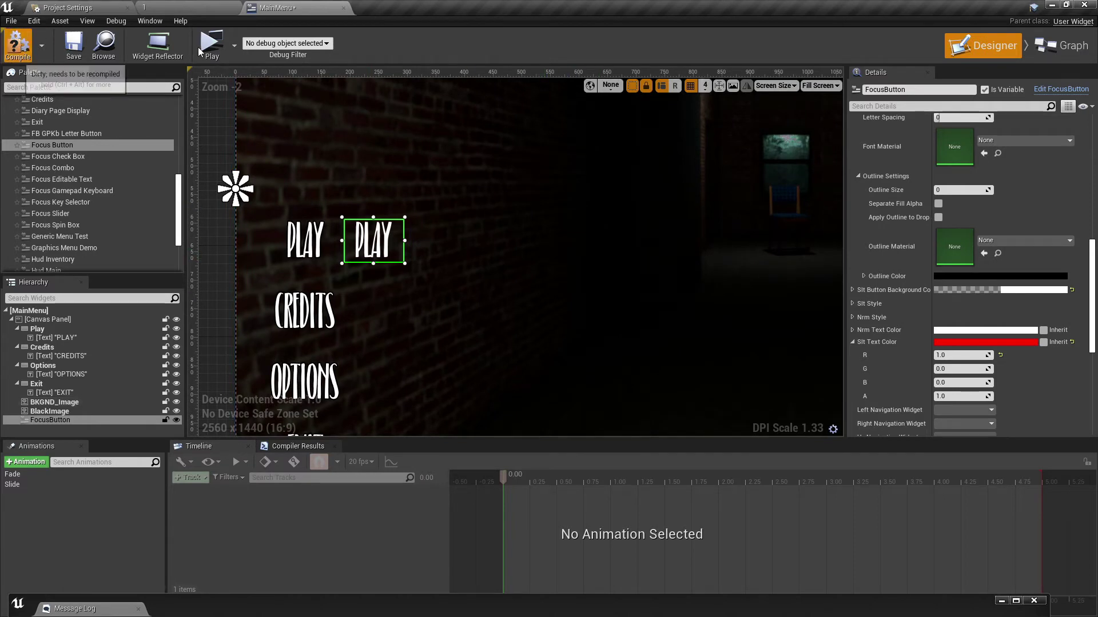
pyautogui.click(211, 47)
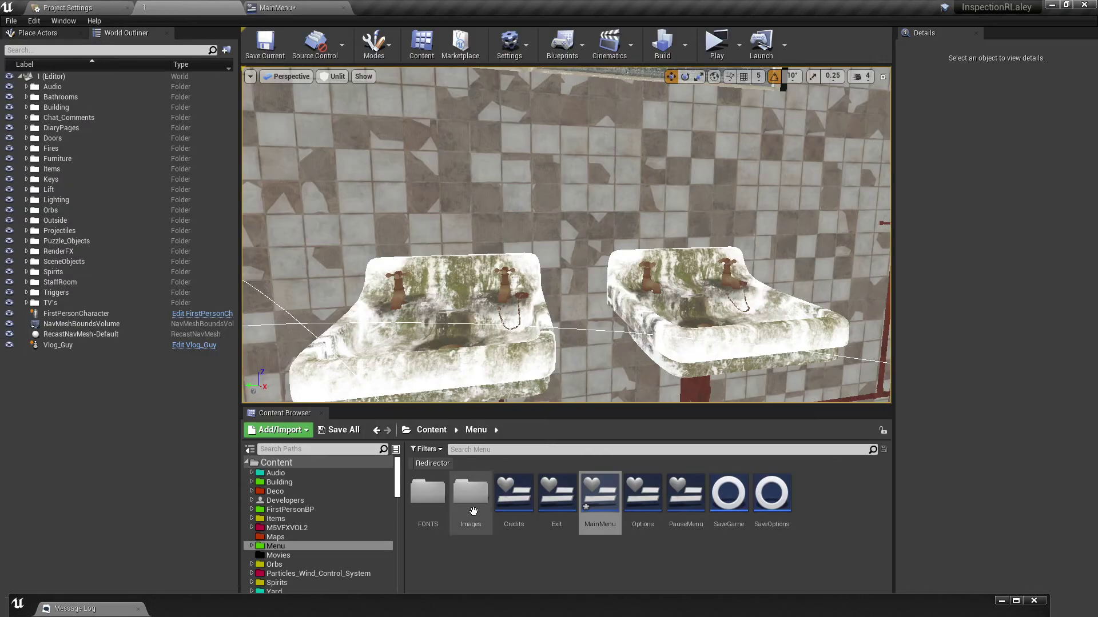
# Step: Open level 0 from the Maps folder, saving the MainMenu asset, and return to the MainMenu widget
pyautogui.click(437, 435)
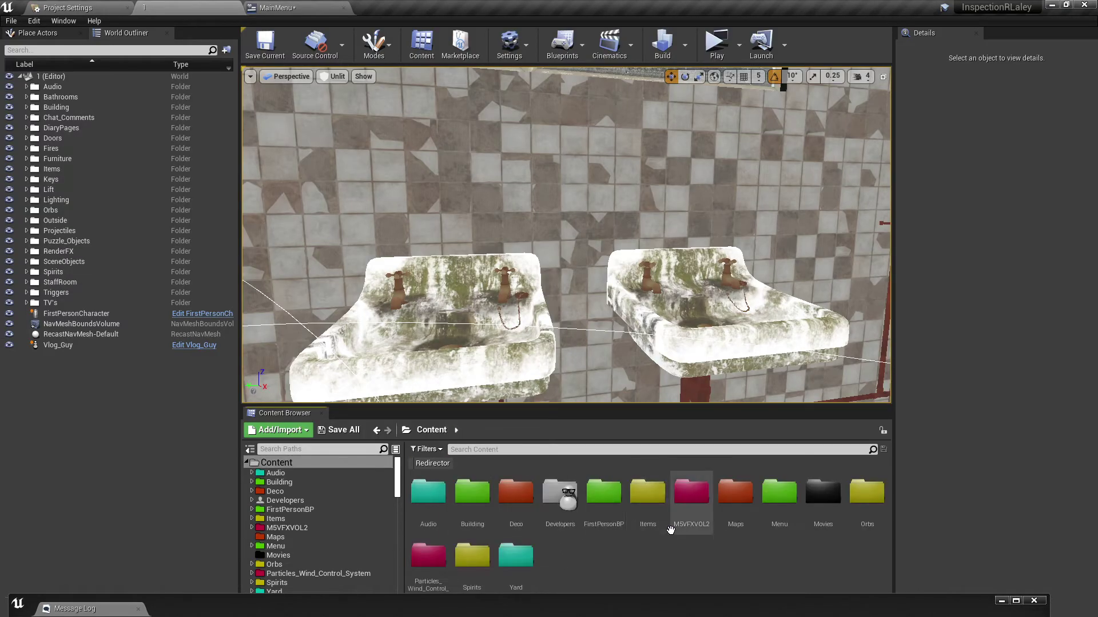
pyautogui.doubleClick(735, 491)
pyautogui.doubleClick(432, 499)
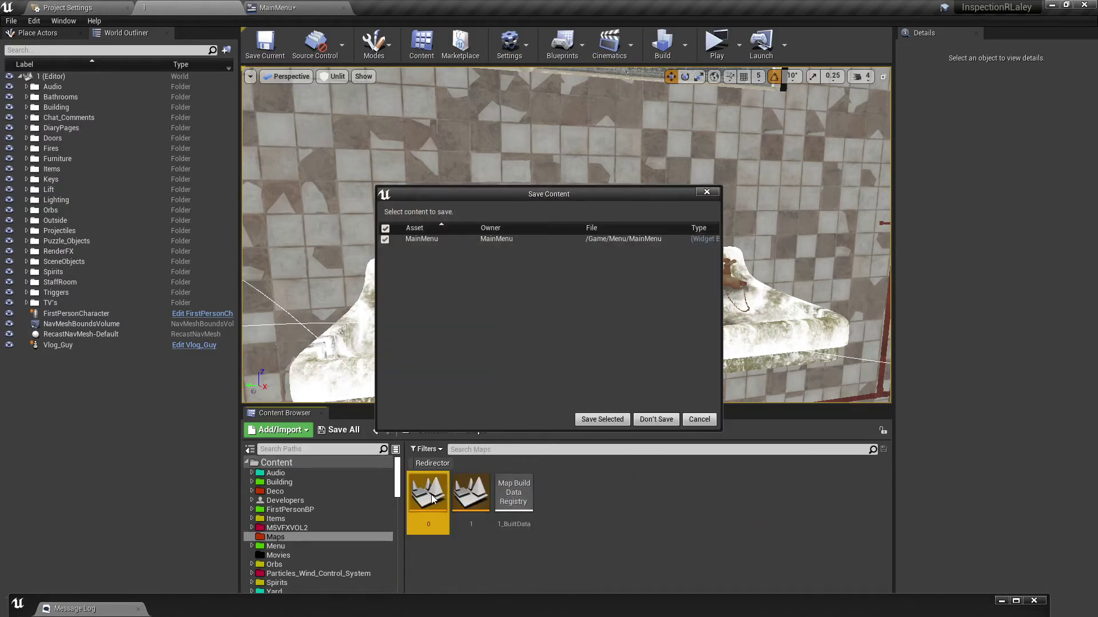
pyautogui.click(613, 420)
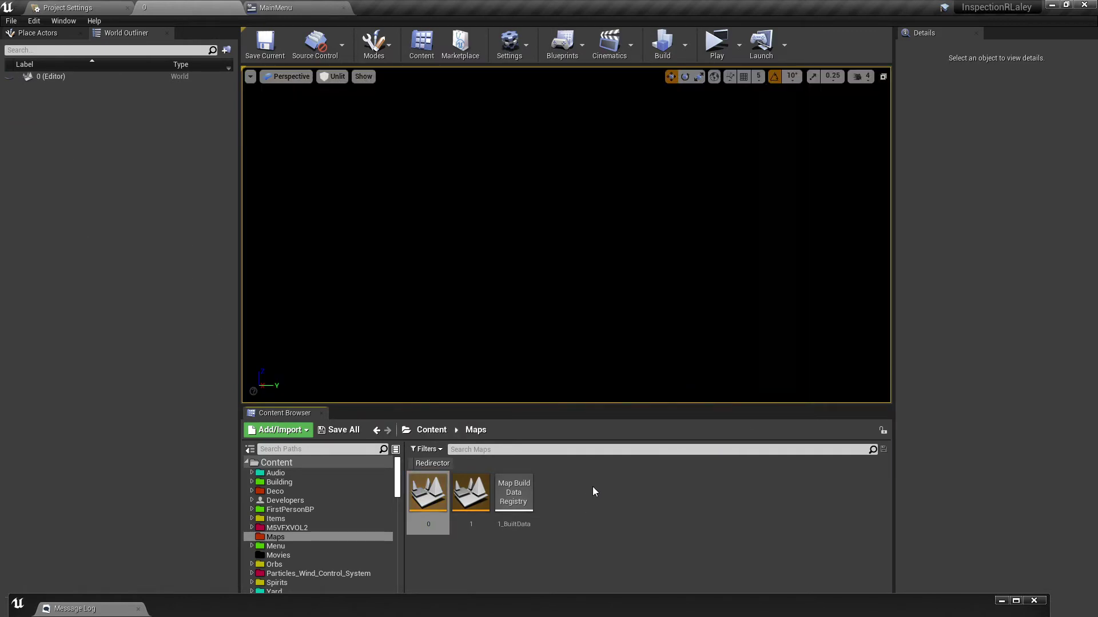
pyautogui.click(303, 8)
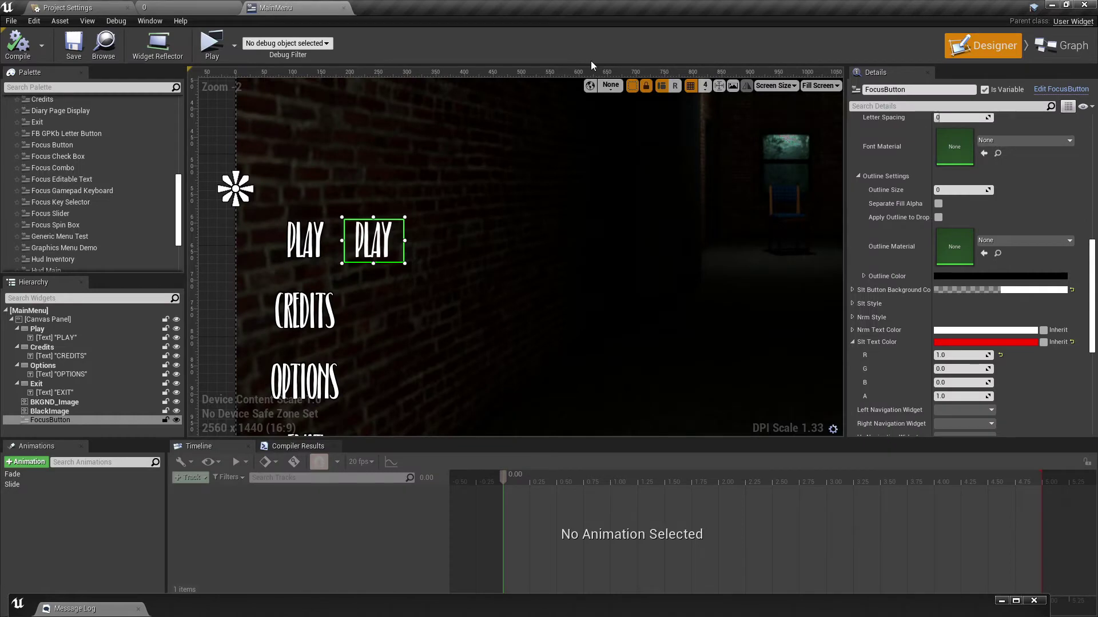
# Step: Play-test the main menu in a maximized preview window, check the Focus Button's highlight colour, and end the preview
pyautogui.hotkey('alt', 'p')
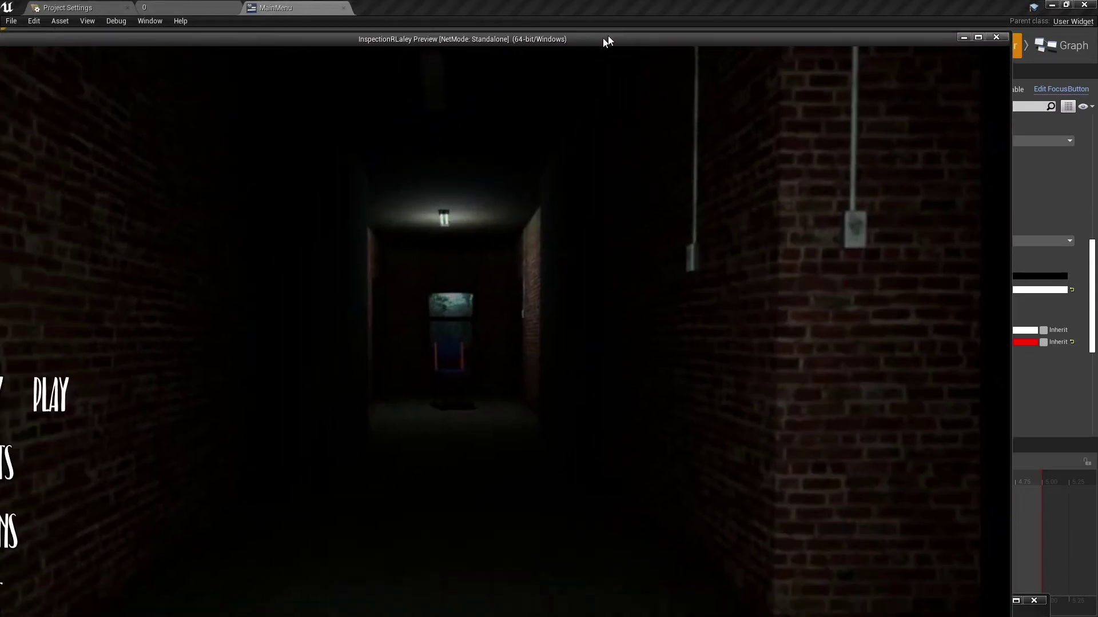
pyautogui.doubleClick(609, 35)
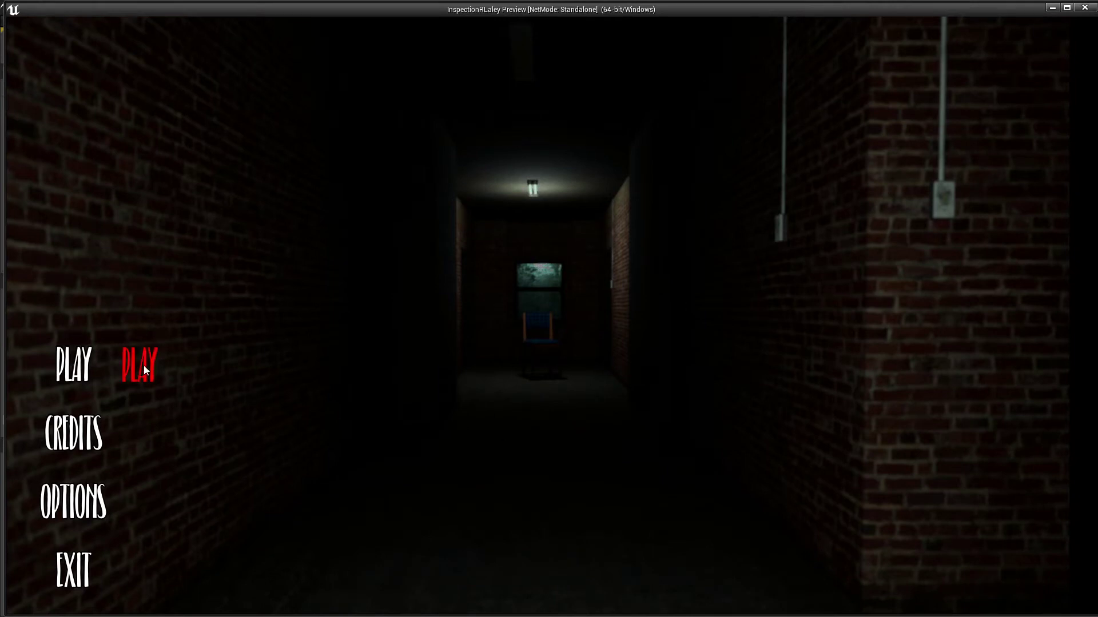
pyautogui.press('Escape')
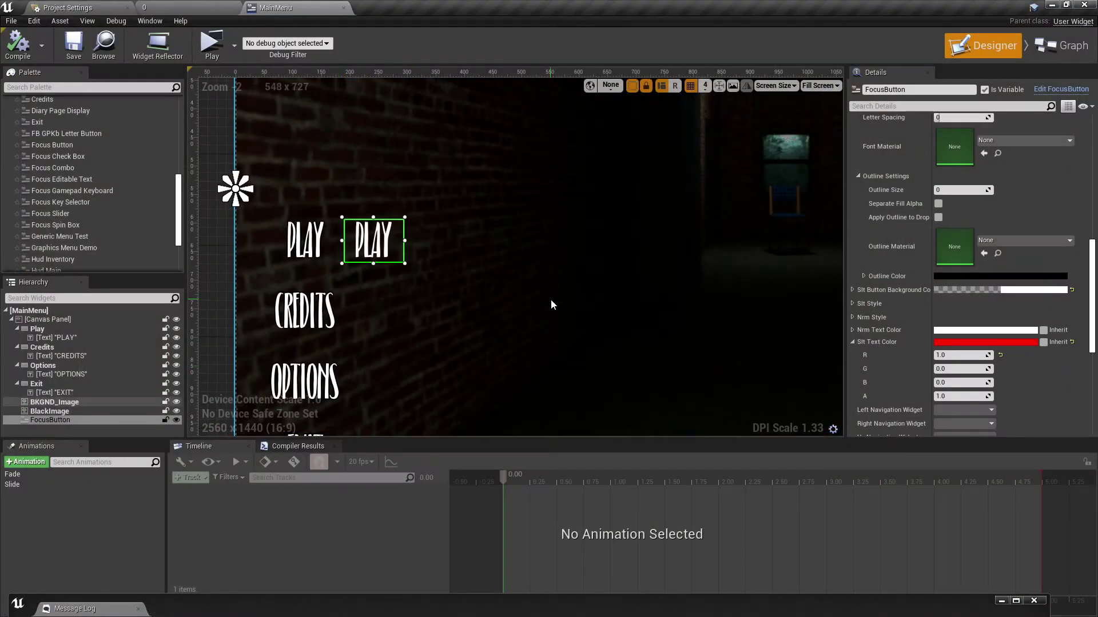
# Step: Delete the old Play button together with its text block and move the PLAY Focus Button into its place
pyautogui.click(310, 256)
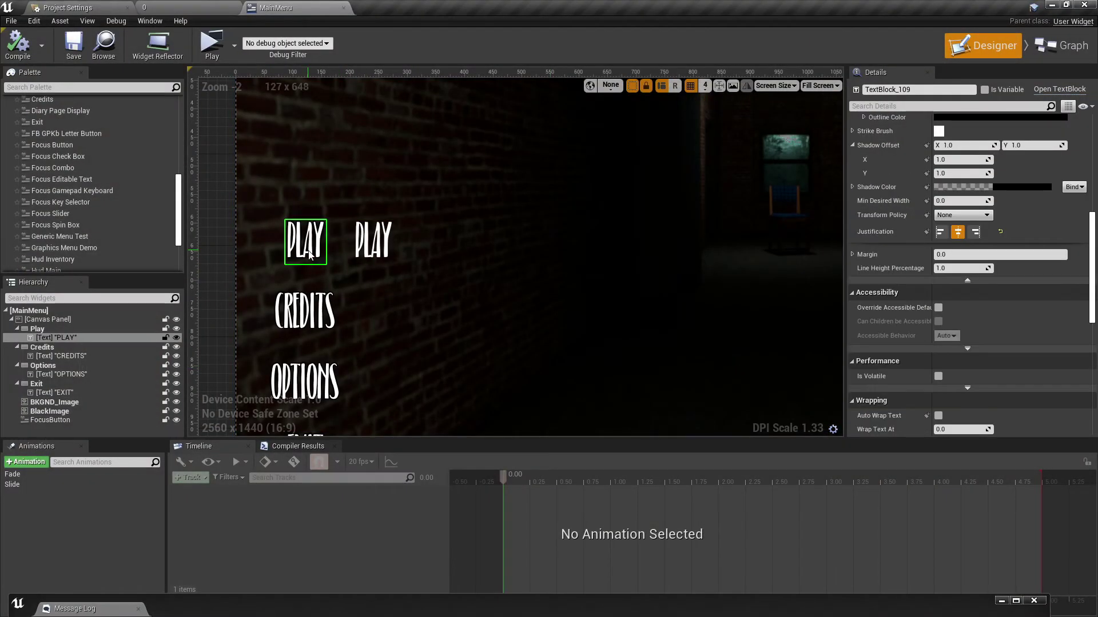
pyautogui.press('Delete')
pyautogui.moveTo(382, 241); pyautogui.dragTo(314, 244)
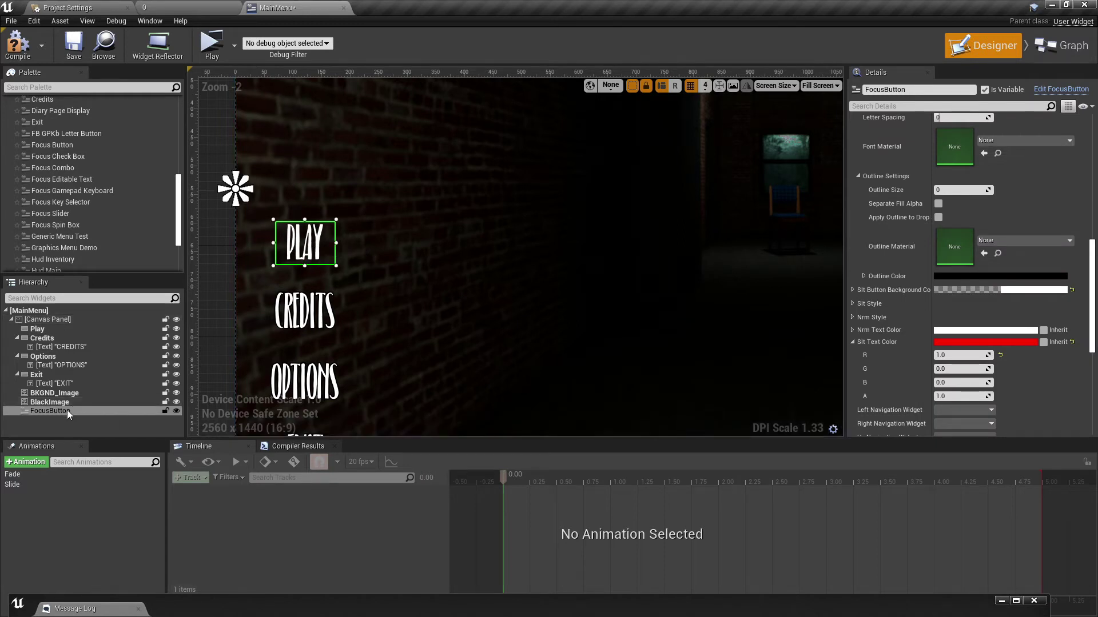
pyautogui.click(50, 330)
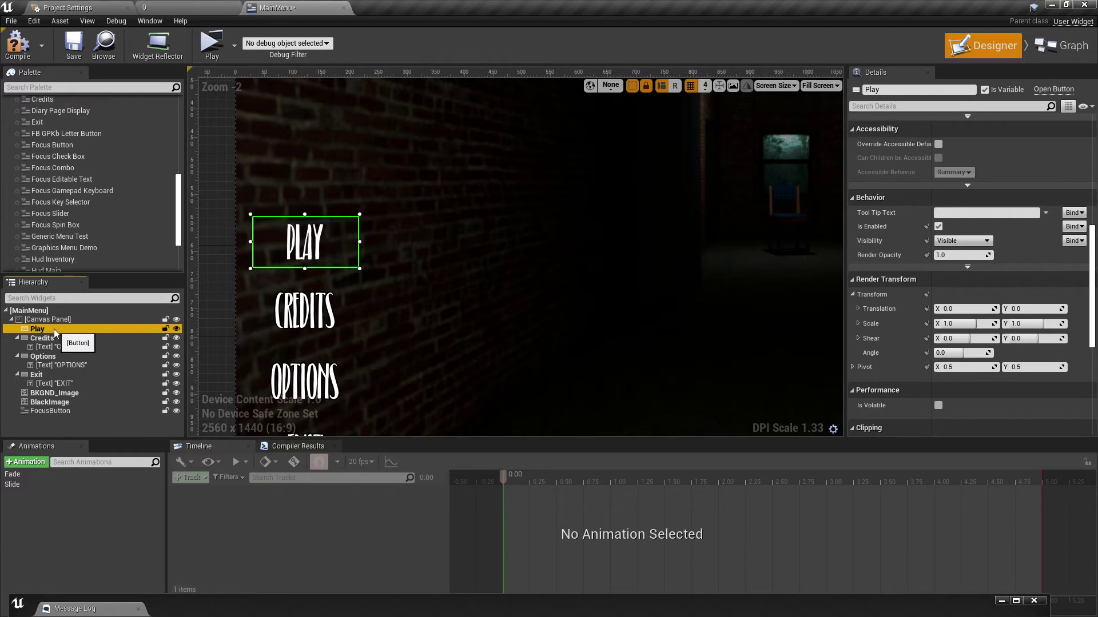
pyautogui.press('Delete')
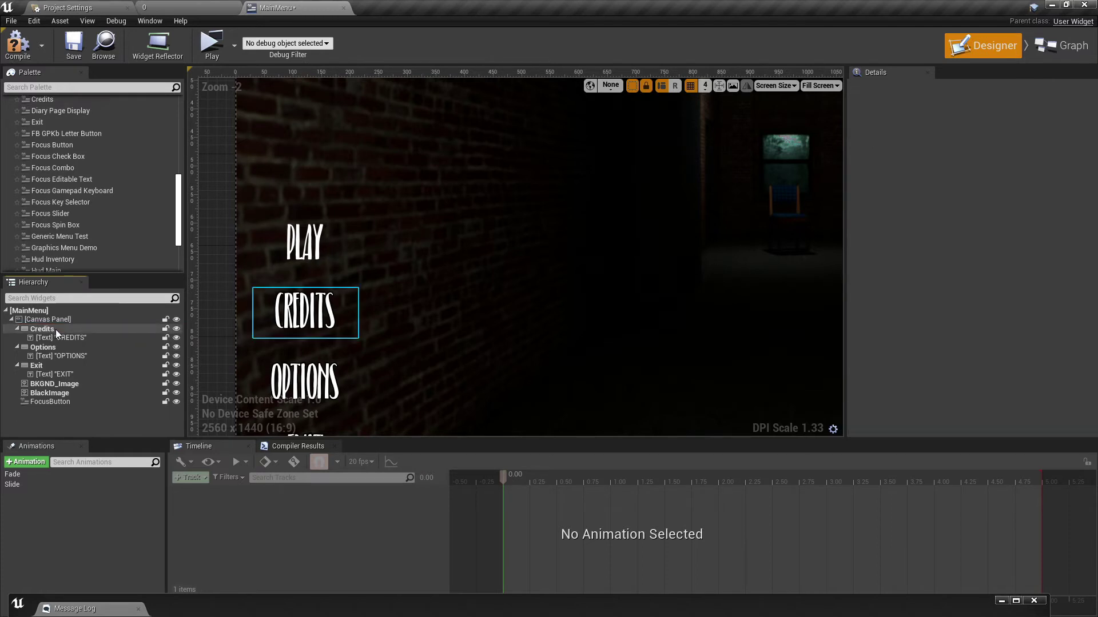
# Step: Delete the old Credits, Options and Exit buttons together with their text blocks from the widget
pyautogui.click(50, 329)
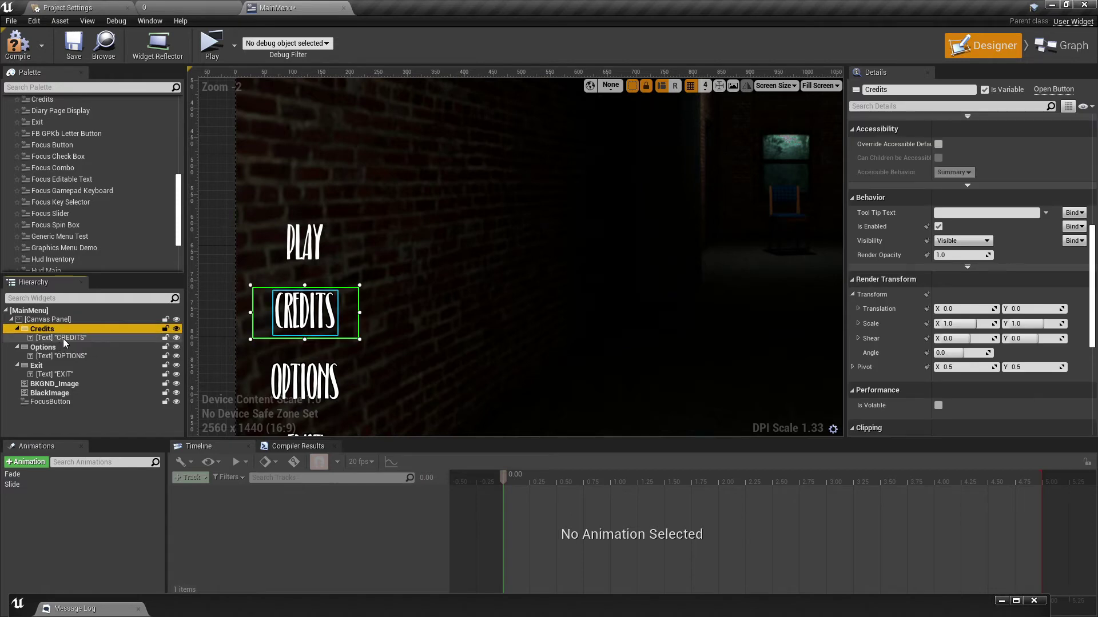
pyautogui.click(63, 338)
pyautogui.click(338, 262)
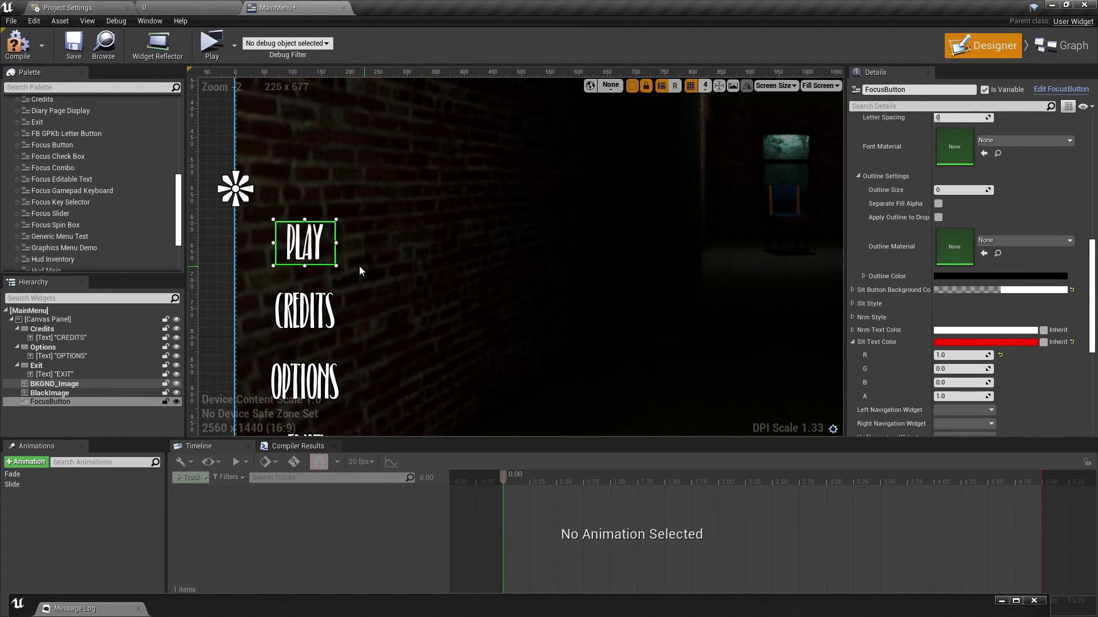
pyautogui.click(57, 330)
pyautogui.keyDown('shift'); pyautogui.click(56, 375); pyautogui.keyUp('shift')
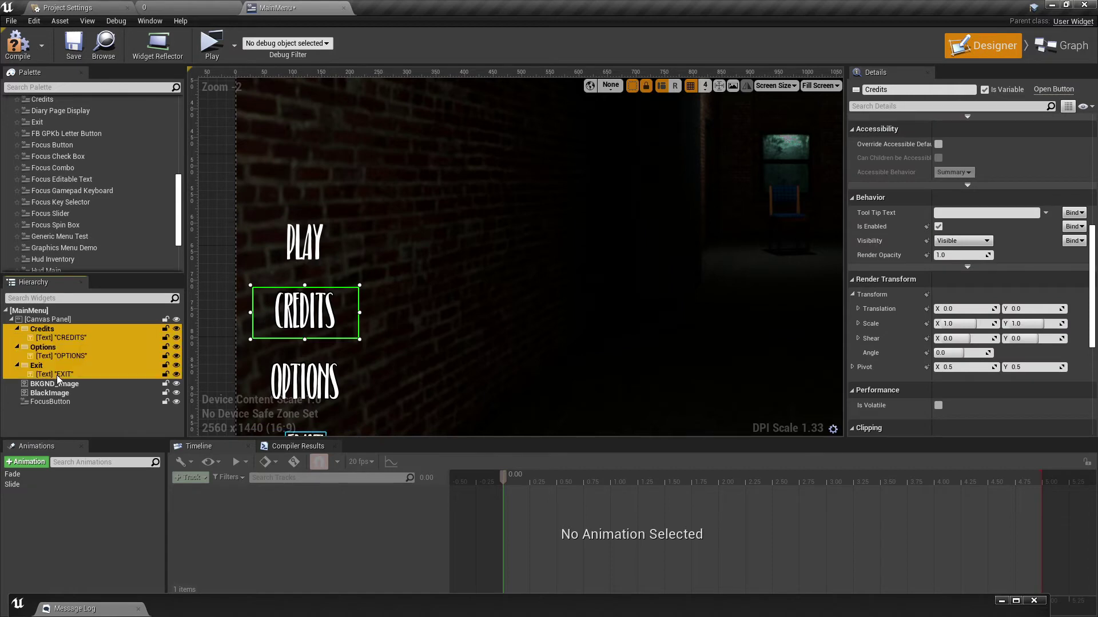
pyautogui.press('Delete')
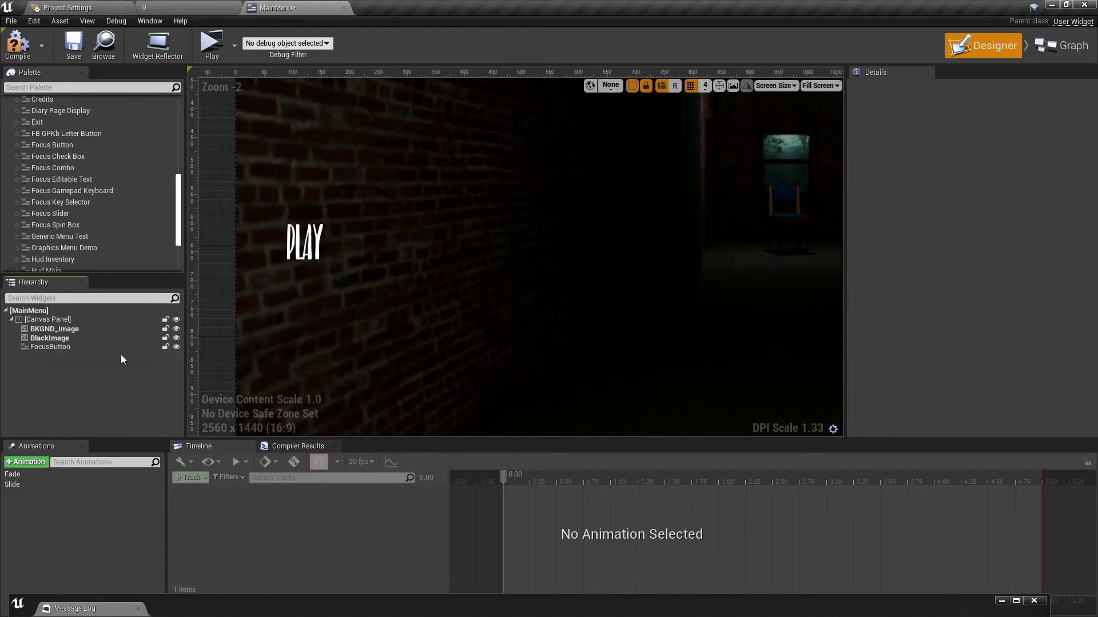
# Step: Rename the PLAY Focus Button as PlayButton
pyautogui.click(323, 240)
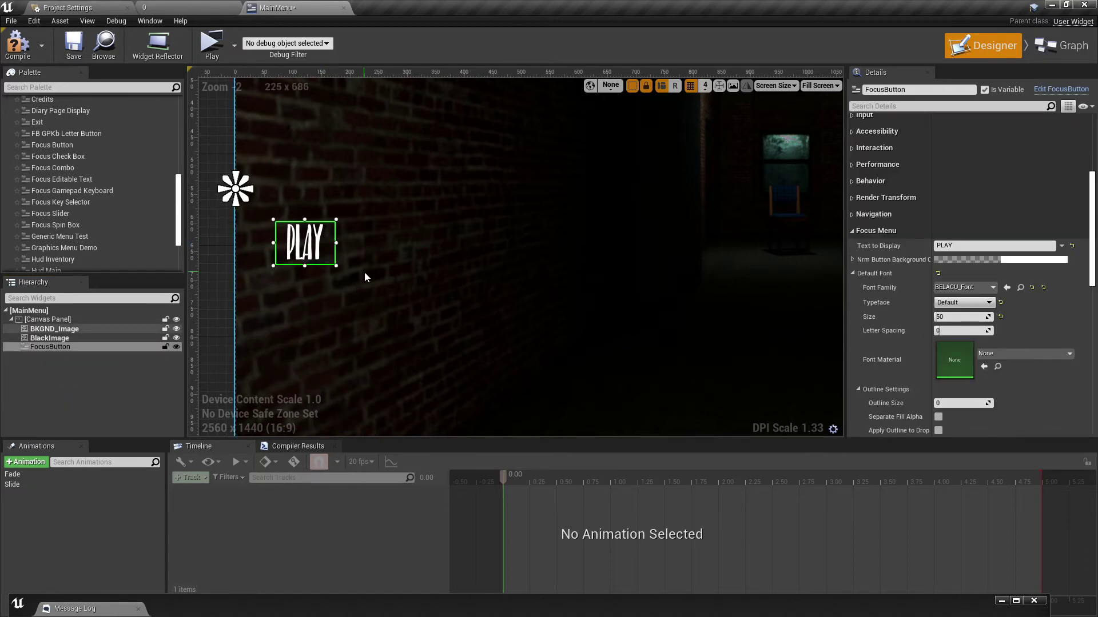
pyautogui.click(63, 347)
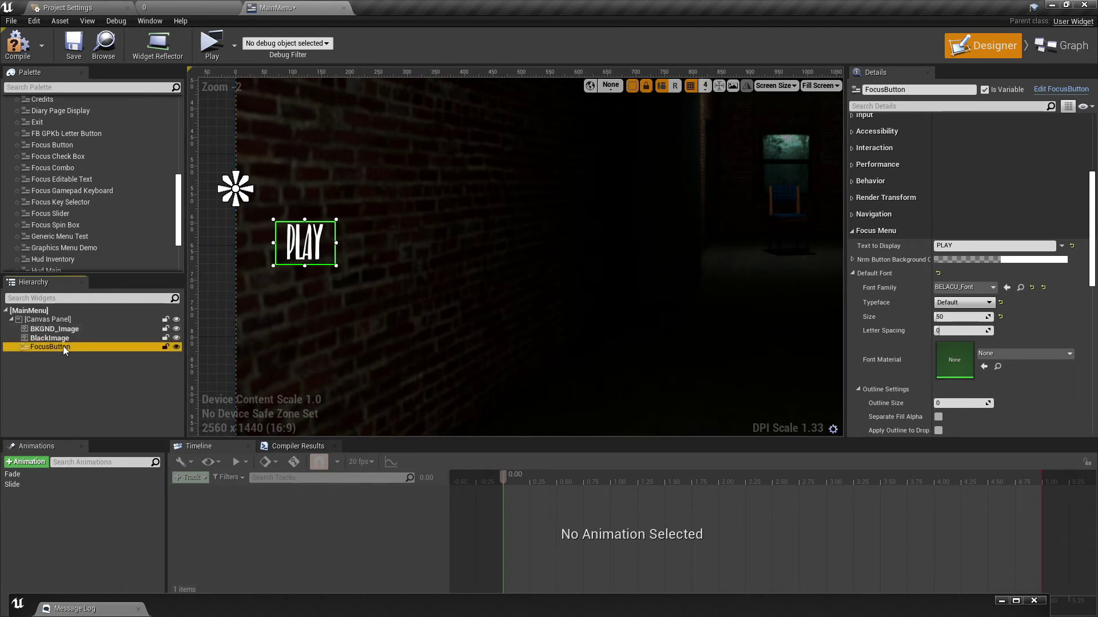
pyautogui.click(51, 347)
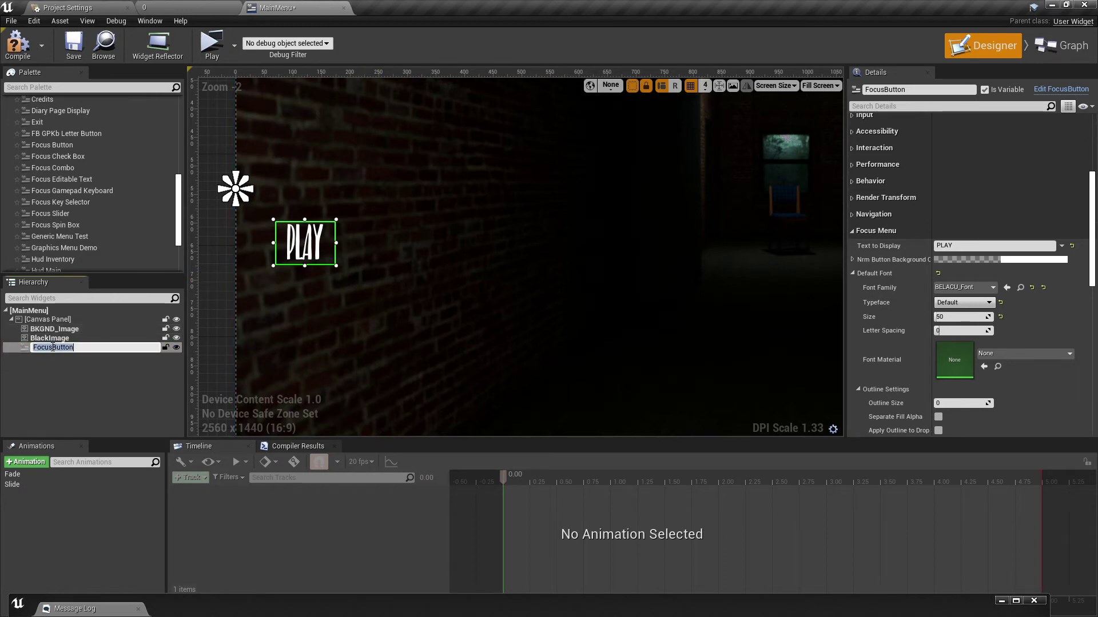
pyautogui.moveTo(53, 347); pyautogui.dragTo(20, 352)
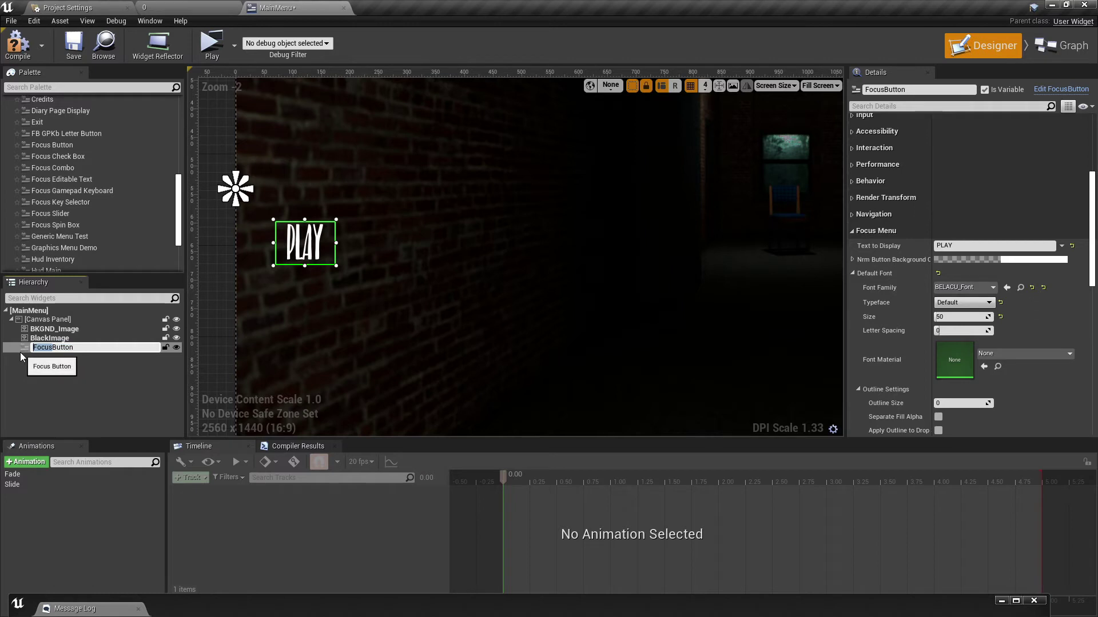
pyautogui.write('Play')
pyautogui.press('Return')
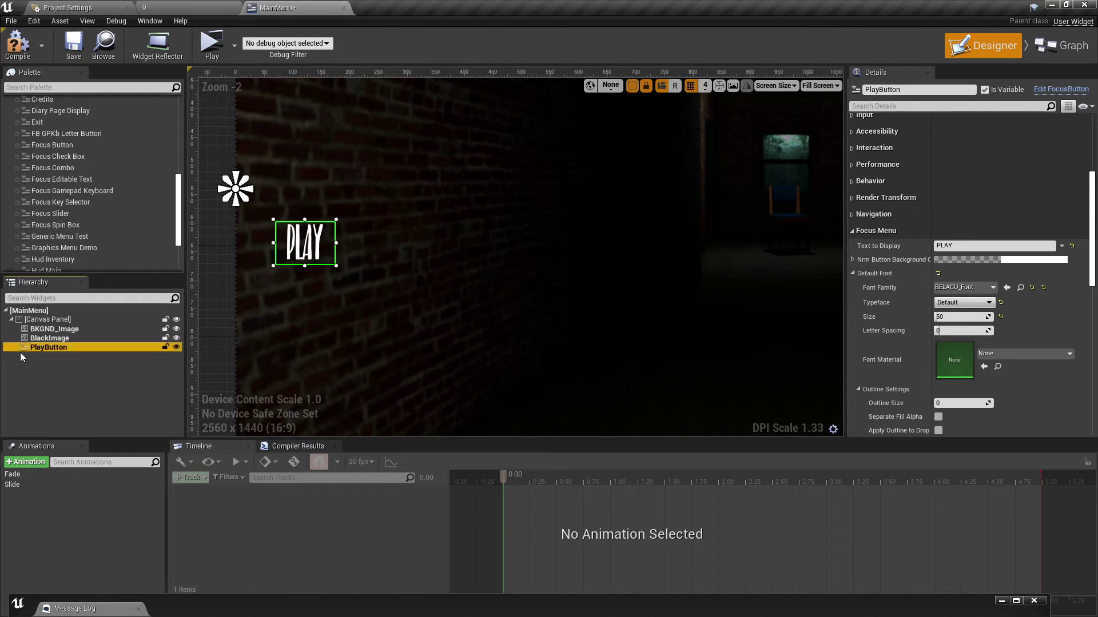
# Step: Duplicate PlayButton, place the copy directly below it, and rename the copy as Credits_Button
pyautogui.hotkey('ctrl', 'd')
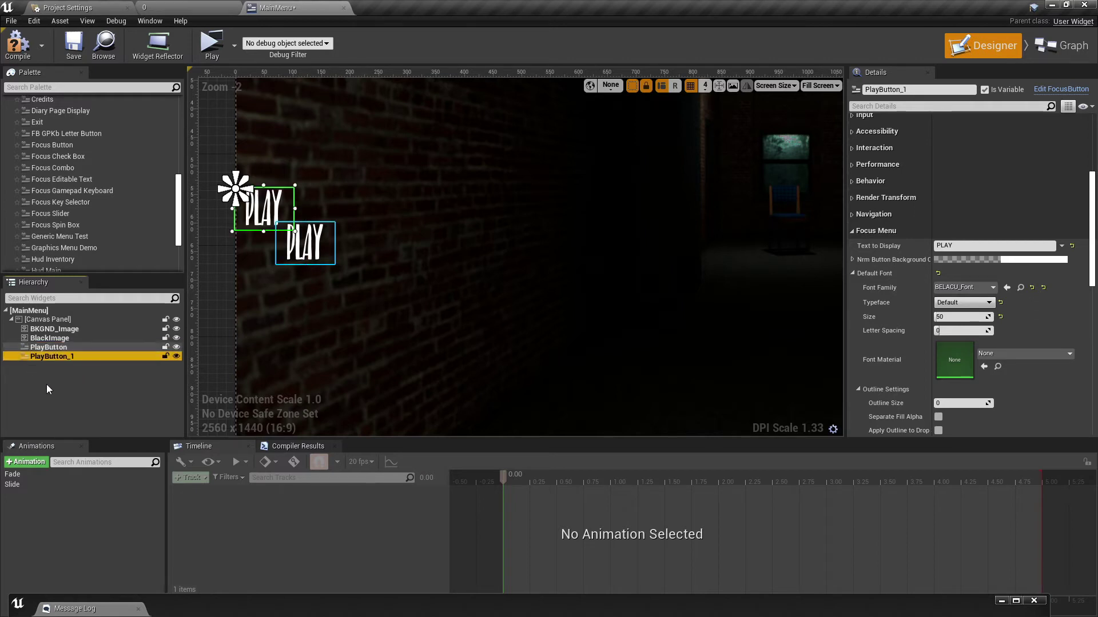
pyautogui.moveTo(257, 219); pyautogui.dragTo(301, 305)
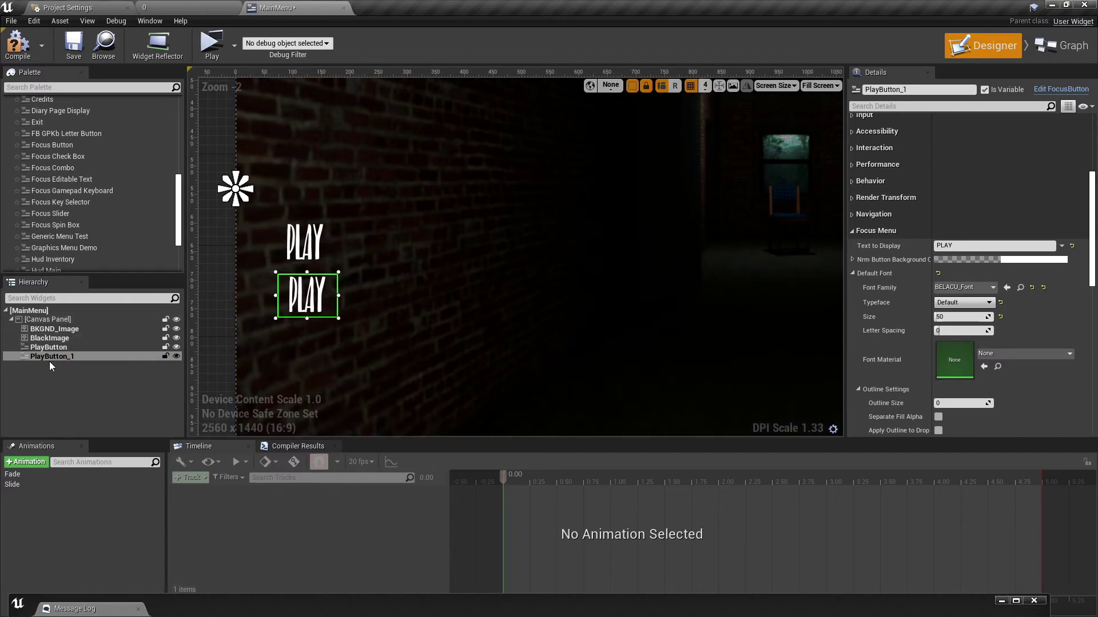
pyautogui.click(52, 357)
pyautogui.click(53, 357)
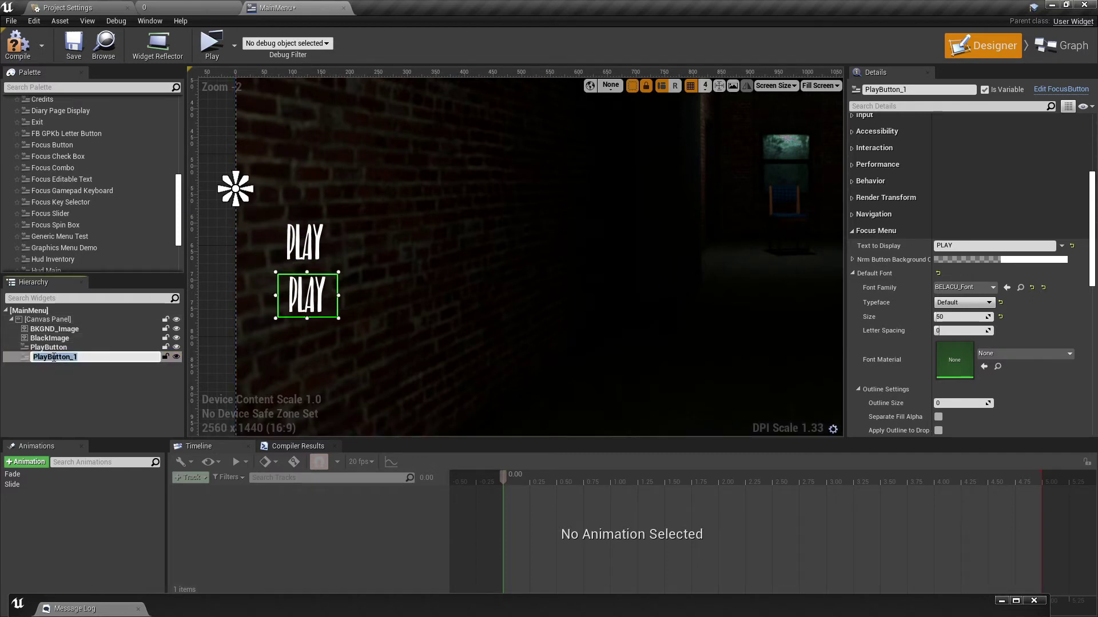
pyautogui.write('Credits_')
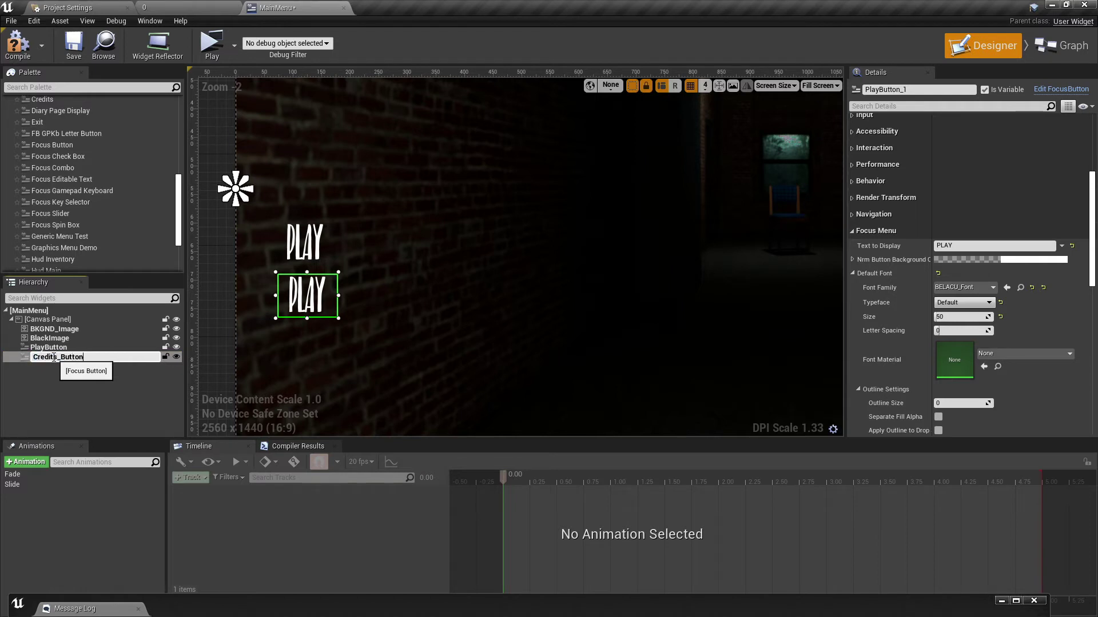
pyautogui.press('Return')
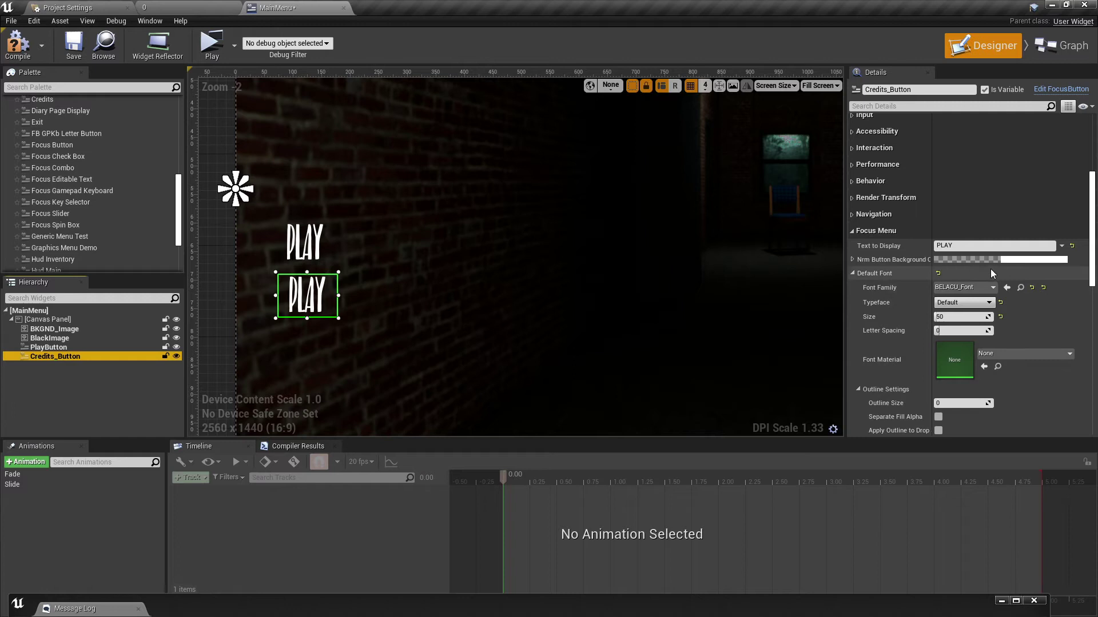
# Step: Set Credits_Button's display text to CREDITS and widen the button so the label fits
pyautogui.click(942, 245)
pyautogui.write('CREDITS')
pyautogui.press('Return')
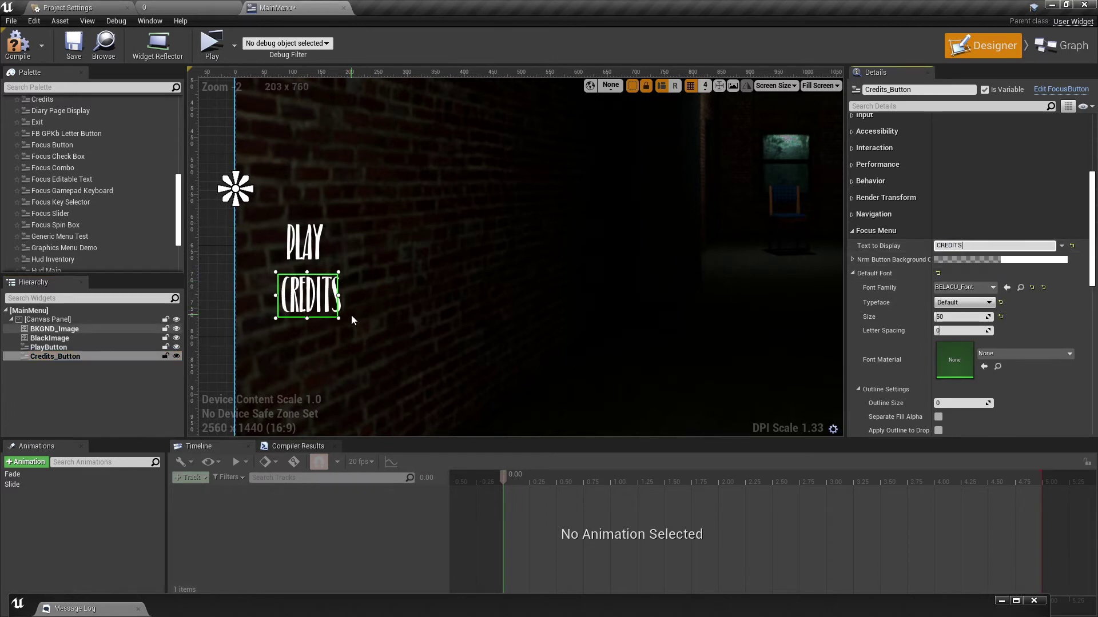
pyautogui.moveTo(338, 295); pyautogui.dragTo(354, 295)
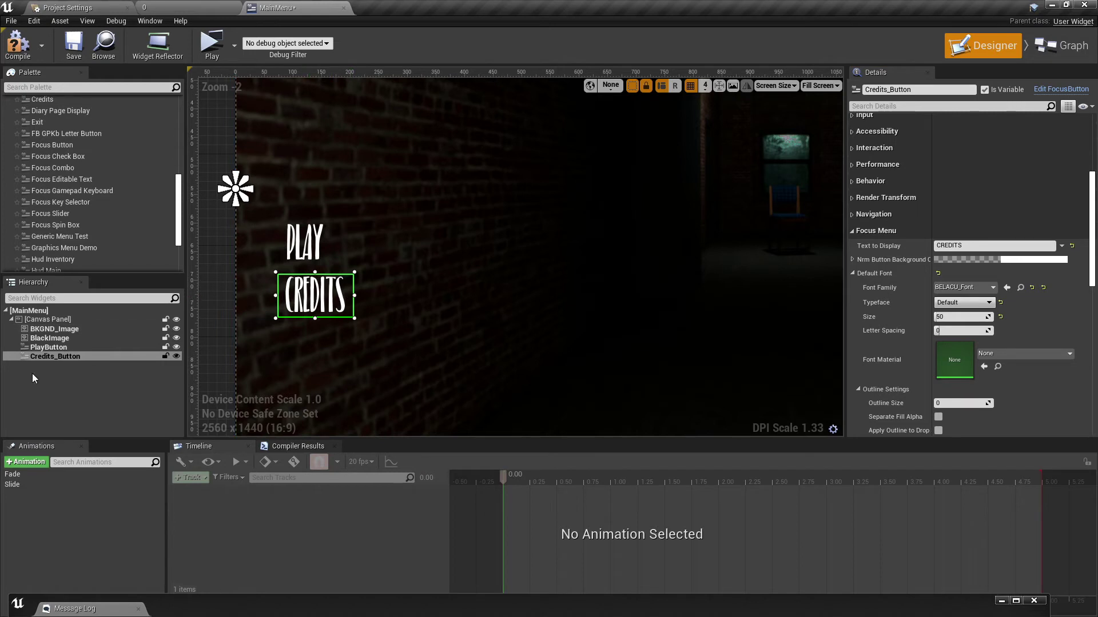
# Step: Duplicate Credits_Button, rename the copy as Options_Button, and place it below the CREDITS button
pyautogui.click(62, 358)
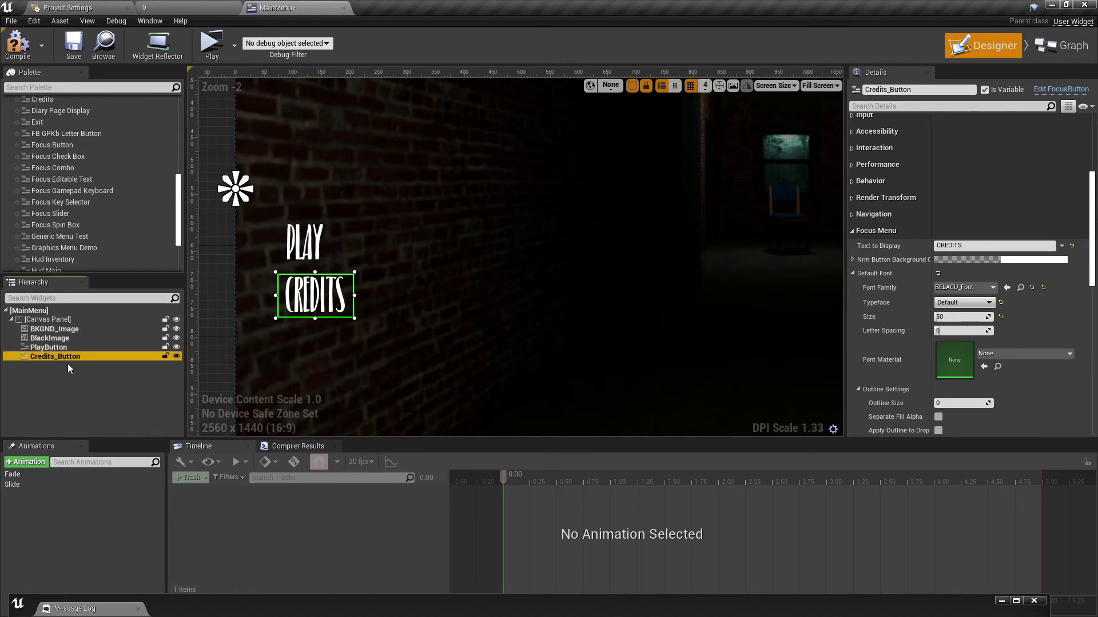
pyautogui.hotkey('ctrl', 'w')
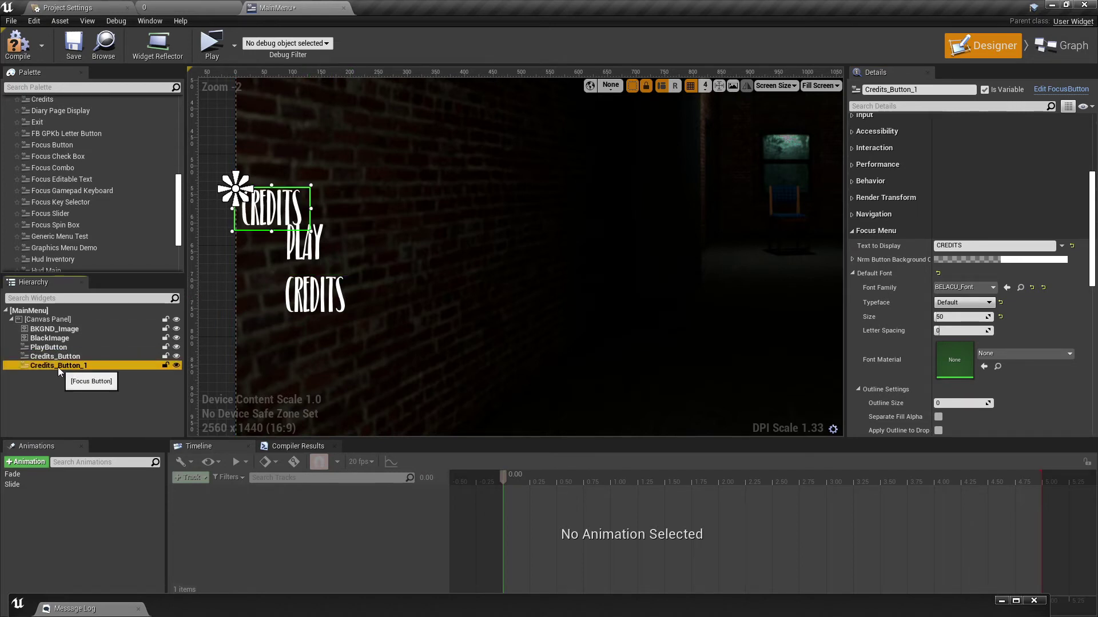
pyautogui.doubleClick(57, 367)
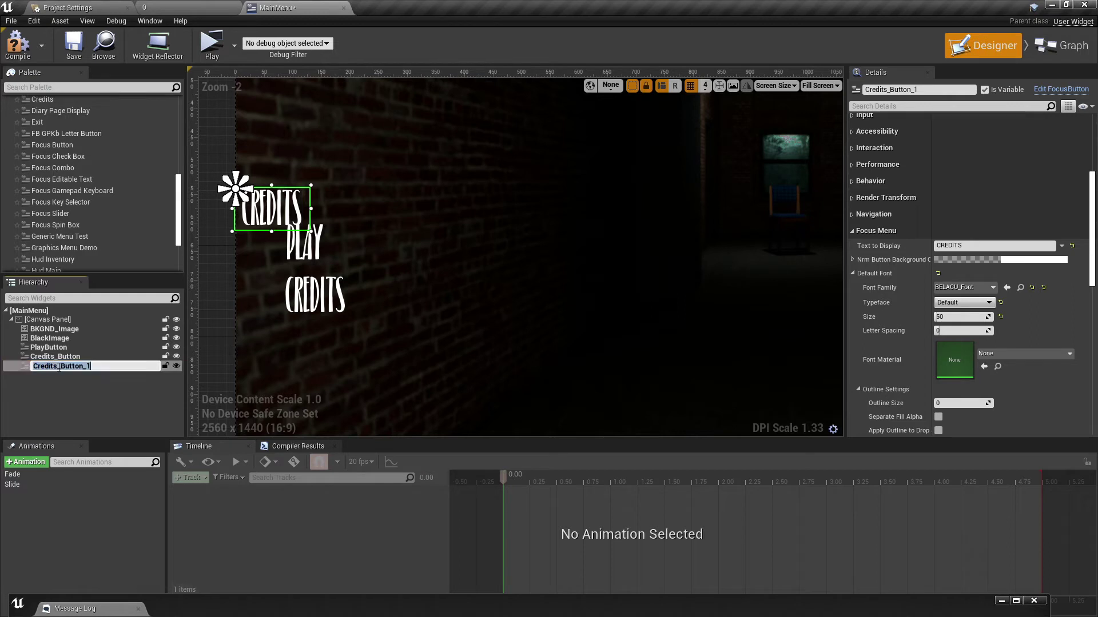
pyautogui.press('BackSpace')
pyautogui.write('O')
pyautogui.press('Return')
pyautogui.moveTo(270, 228); pyautogui.dragTo(315, 363)
# Step: Set Options_Button's display text to OPTIONS
pyautogui.click(971, 246)
pyautogui.write('OPT')
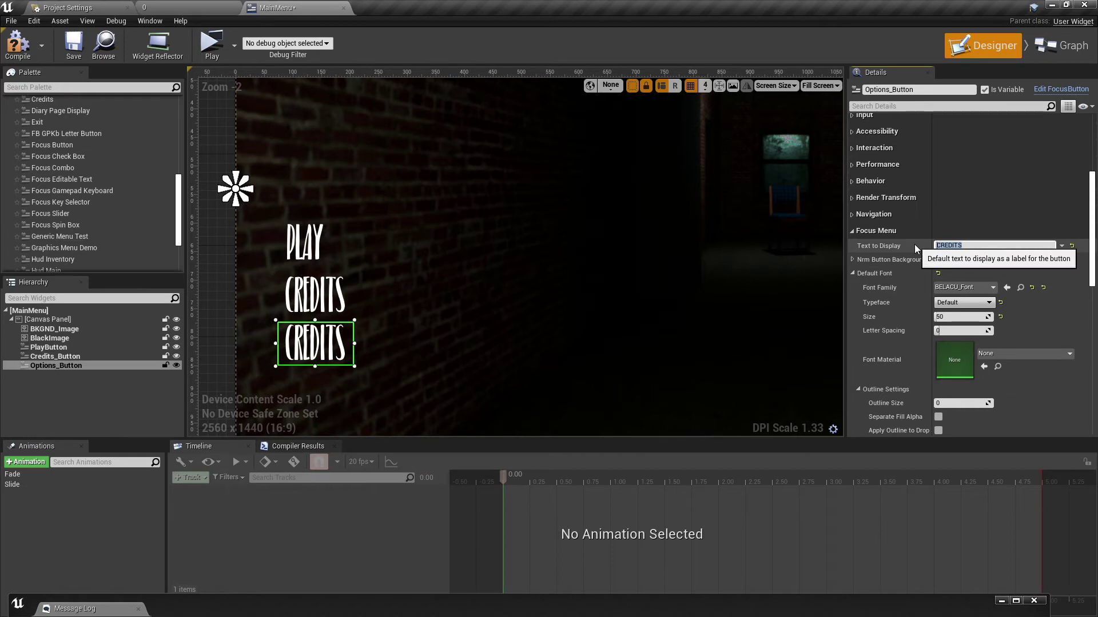
pyautogui.write('IONS')
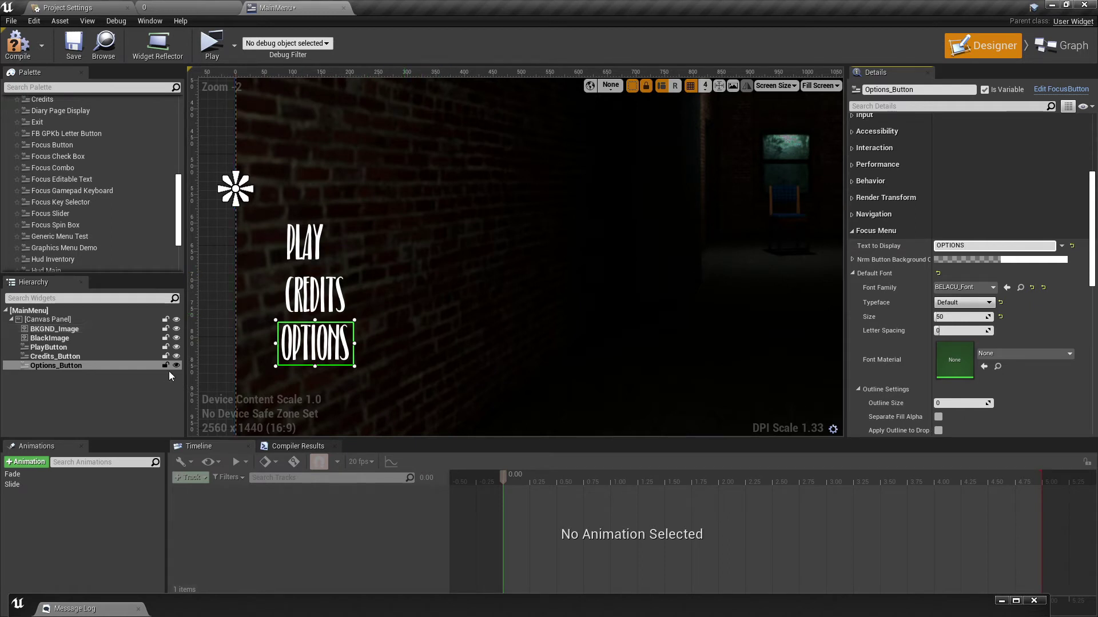
# Step: Nudge the OPTIONS, PLAY and CREDITS buttons so their labels line up in one column
pyautogui.moveTo(336, 353); pyautogui.dragTo(313, 346)
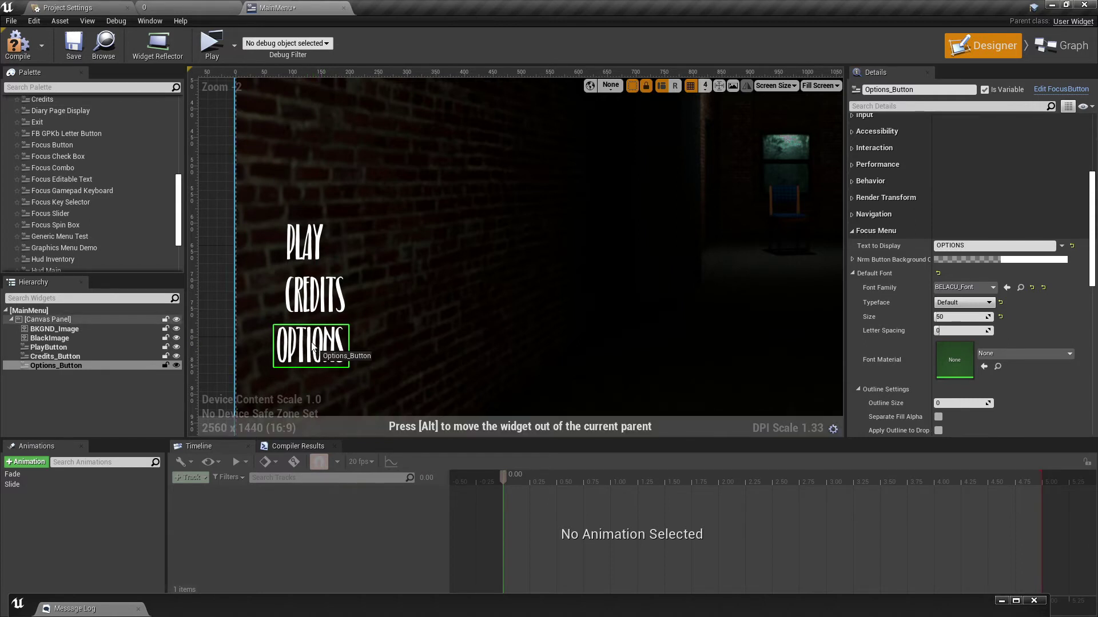
pyautogui.moveTo(301, 245); pyautogui.dragTo(295, 247)
pyautogui.click(328, 303)
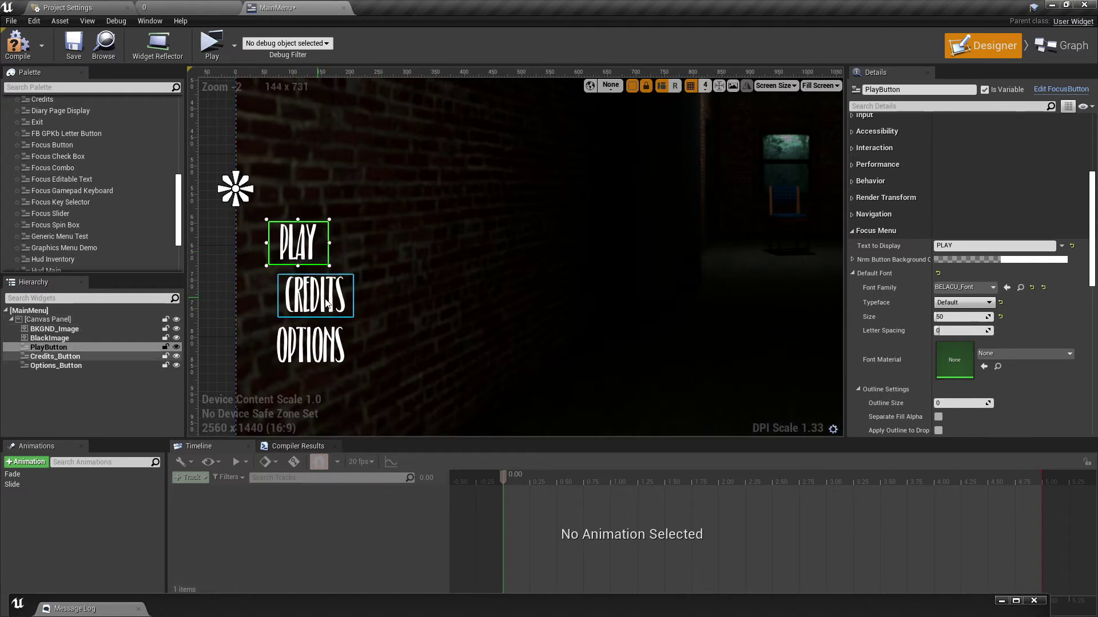
pyautogui.moveTo(329, 303); pyautogui.dragTo(323, 303)
pyautogui.click(434, 300)
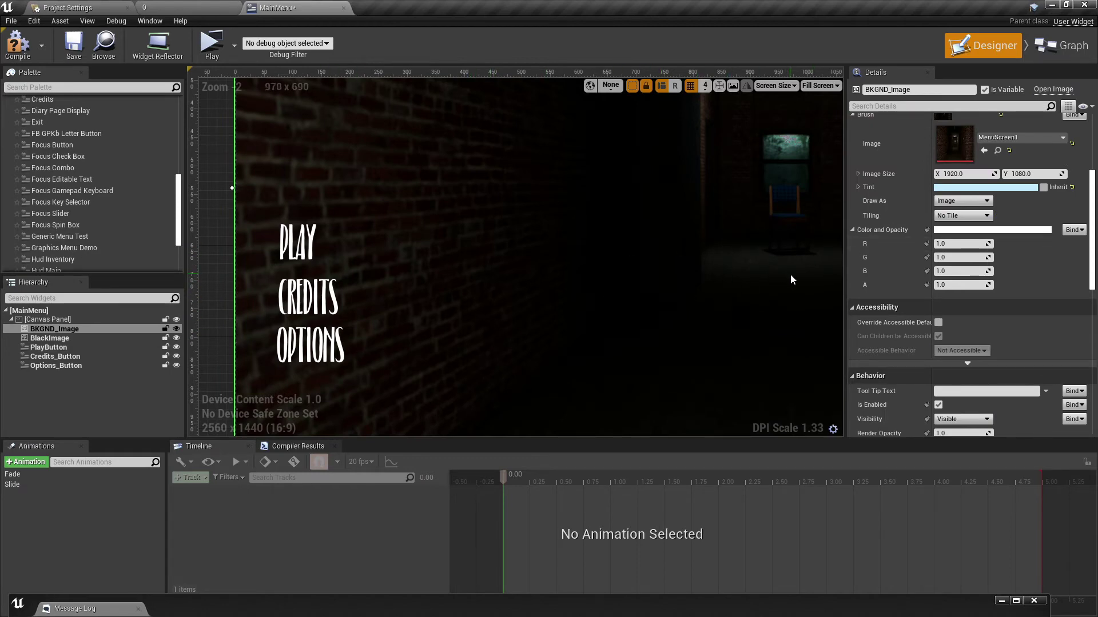
# Step: Set PlayButton's Down Navigation Widget to Credits_Button
pyautogui.click(297, 243)
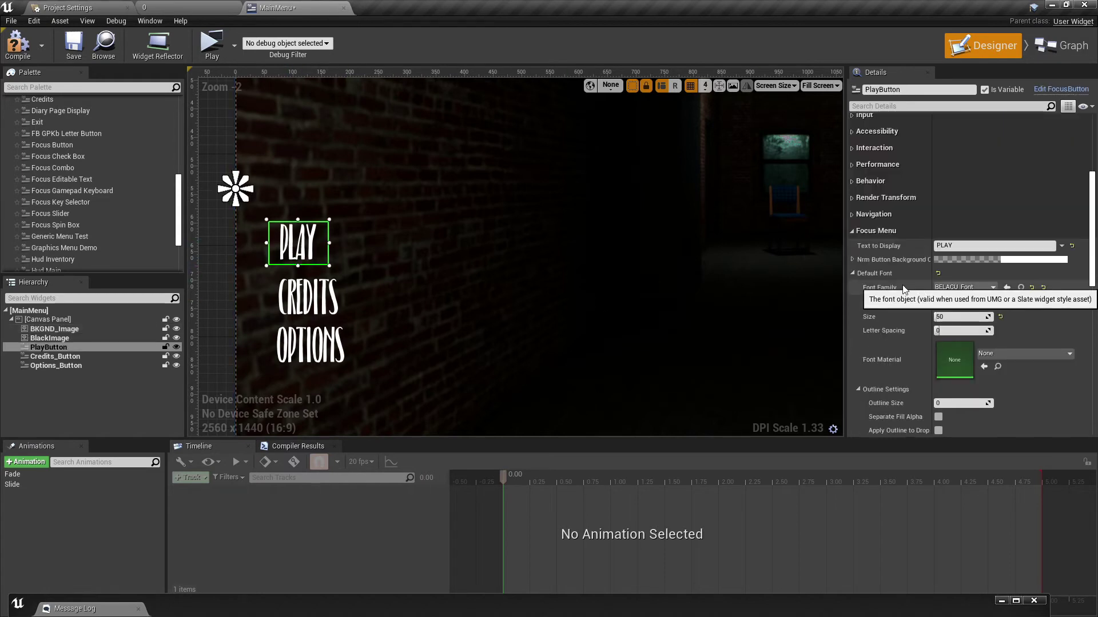
pyautogui.scroll(-10, 903, 289)
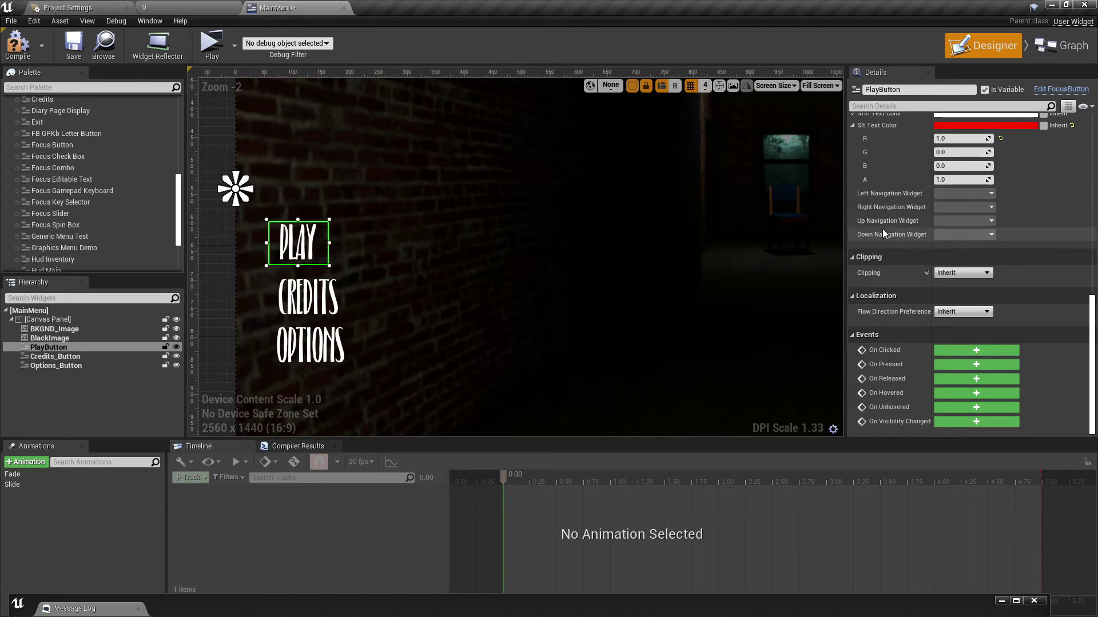
pyautogui.click(958, 234)
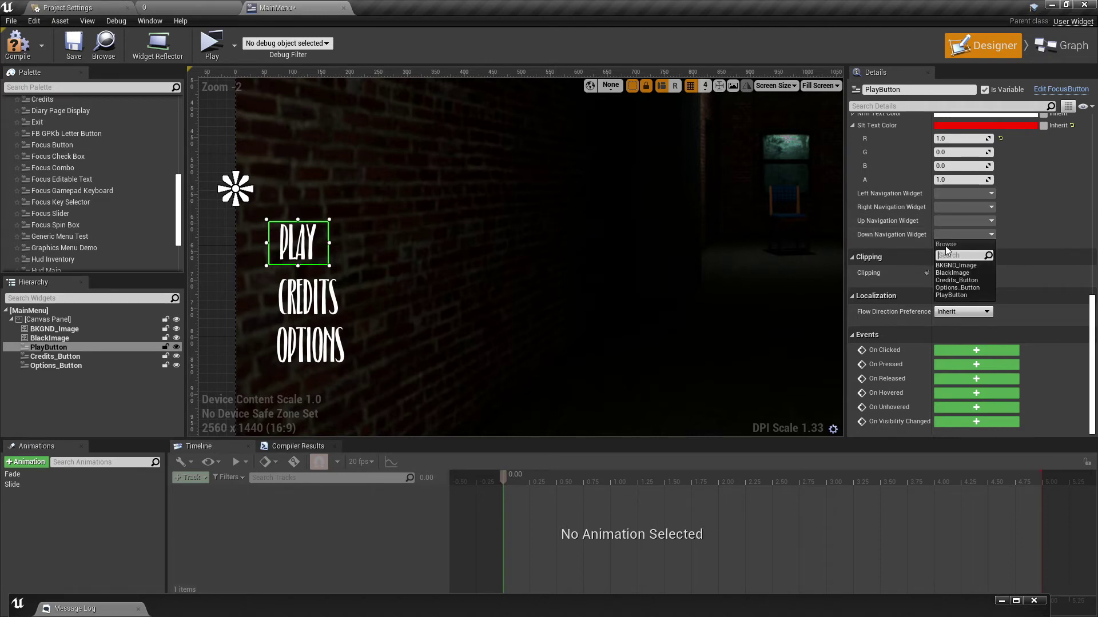
pyautogui.click(956, 281)
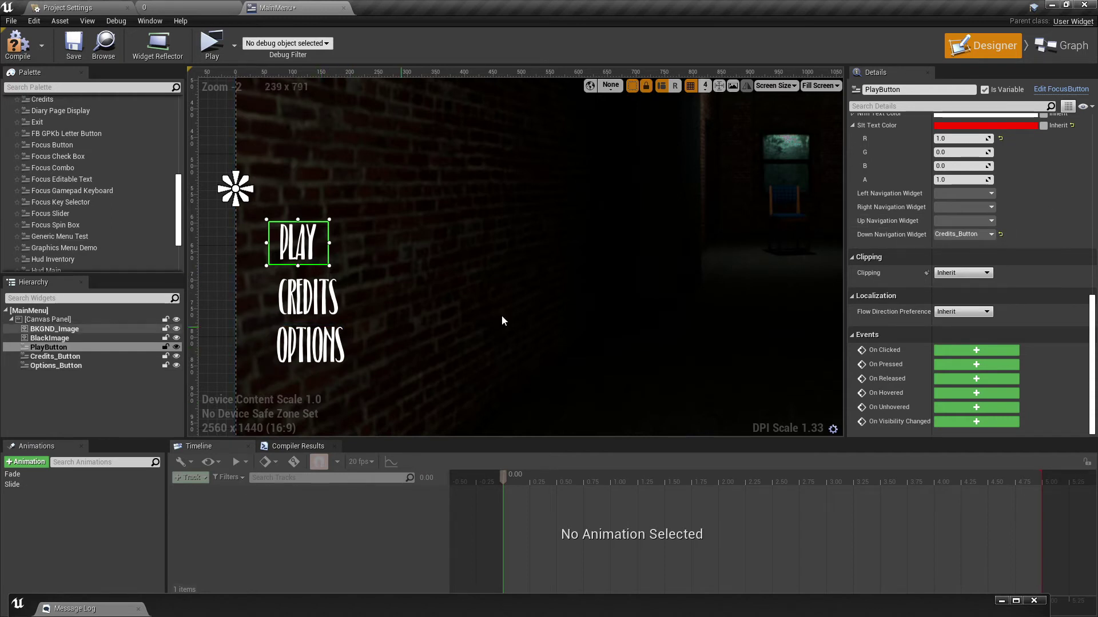
# Step: Set PlayButton's Up Navigation Widget to Options_Button
pyautogui.click(949, 221)
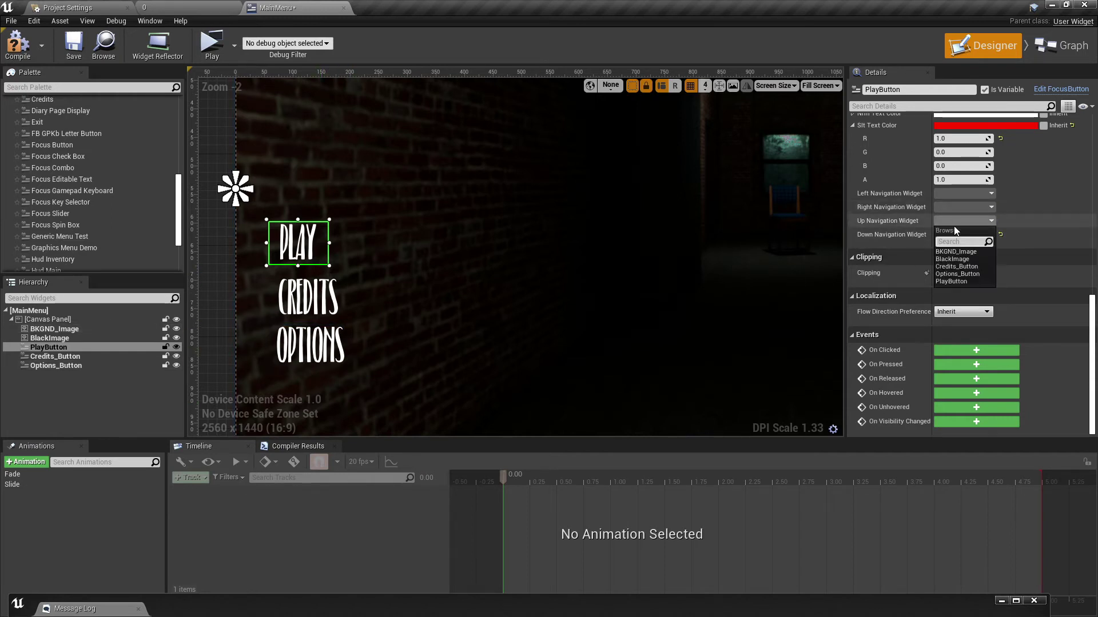
pyautogui.click(955, 273)
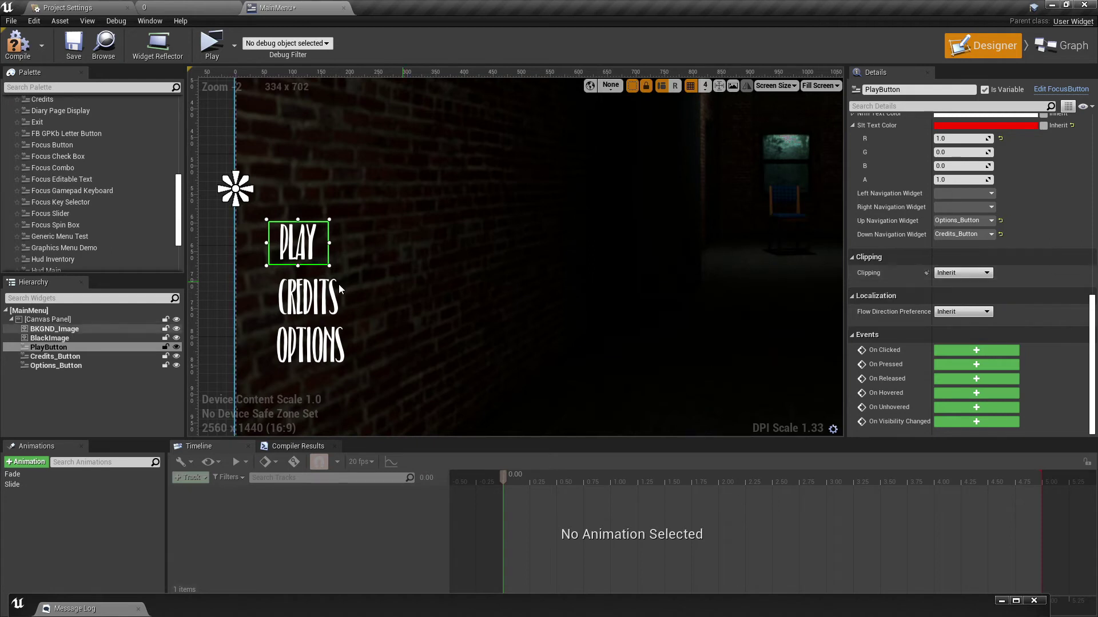
# Step: Set Credits_Button's Up Navigation Widget to PlayButton and its Down Navigation Widget to Options_Button
pyautogui.click(314, 303)
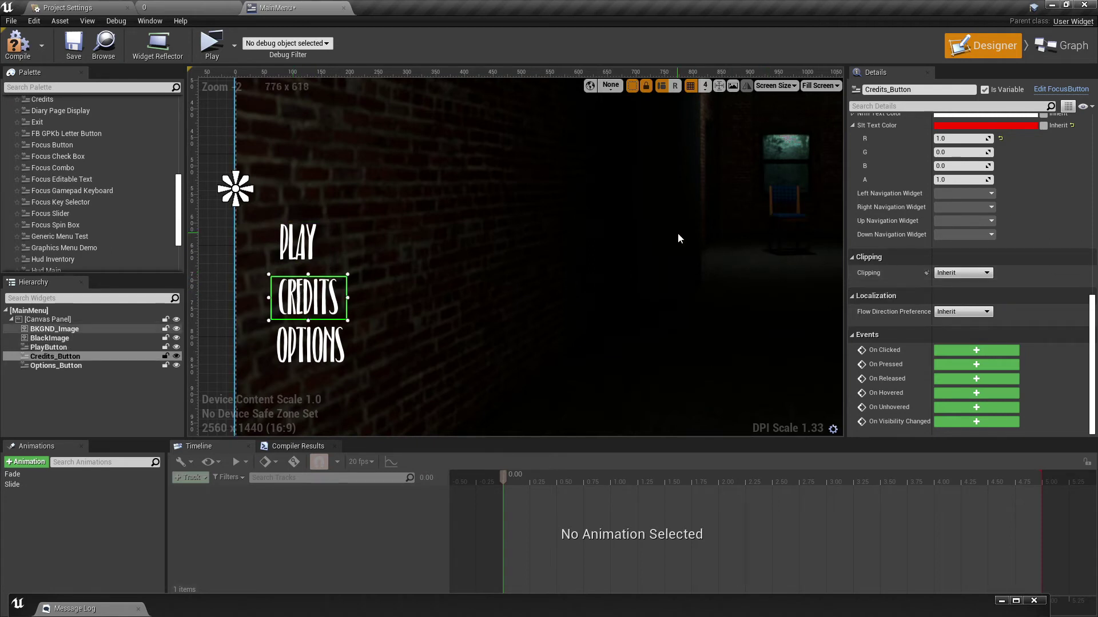
pyautogui.click(947, 221)
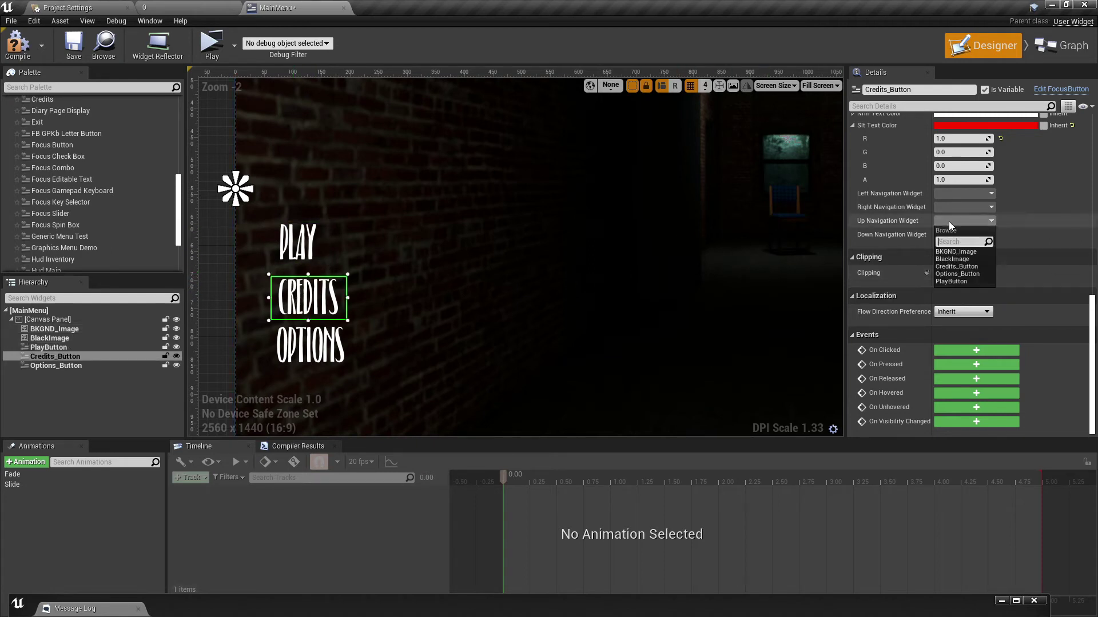
pyautogui.click(952, 282)
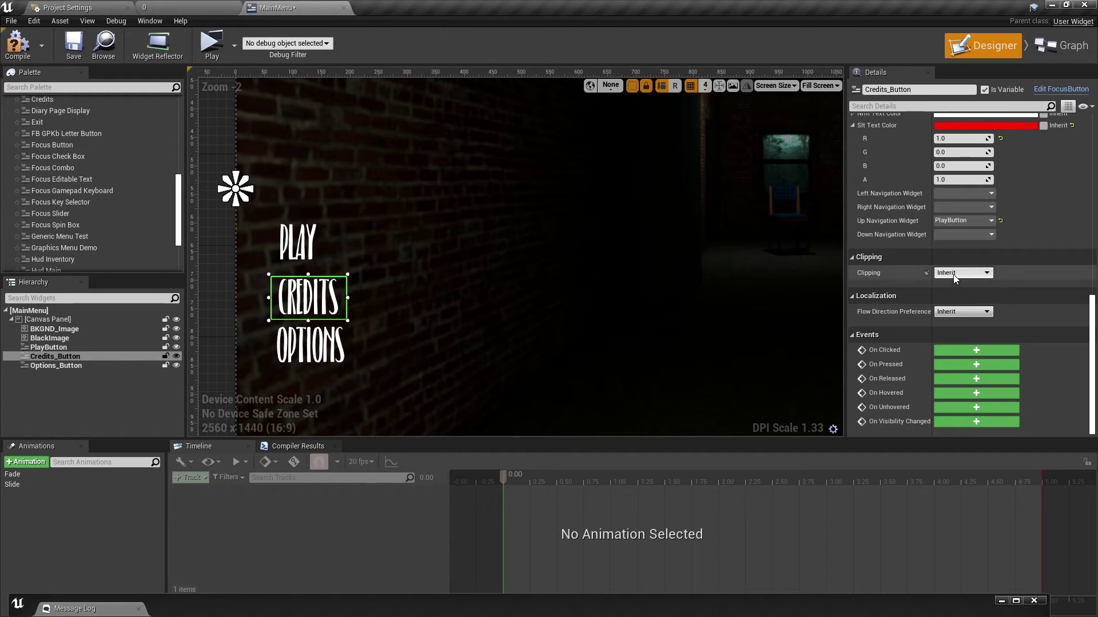
pyautogui.click(954, 235)
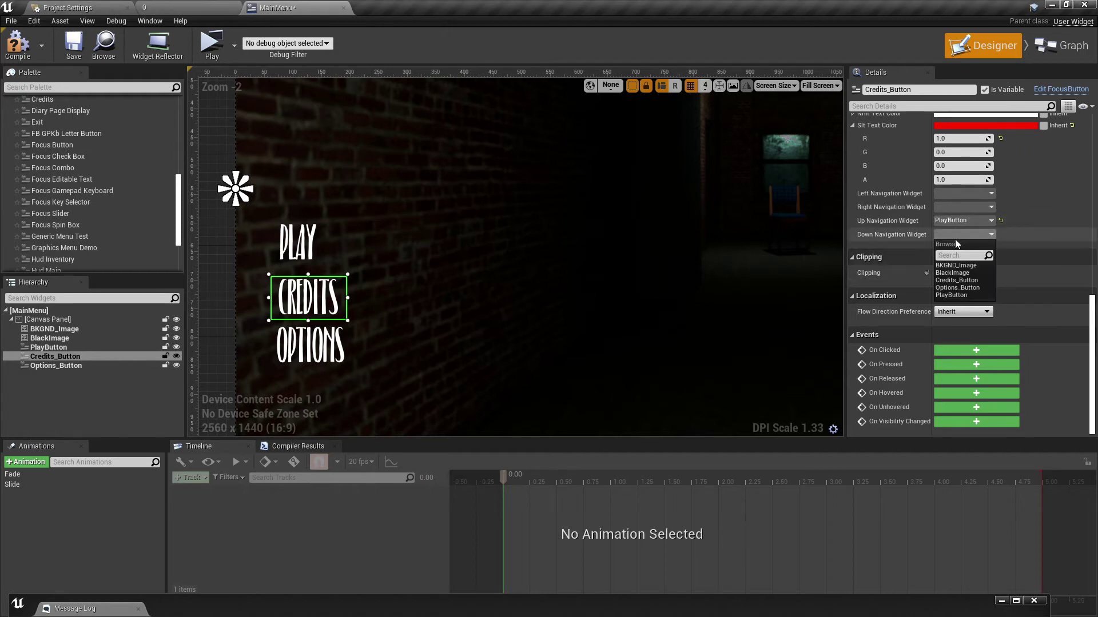
pyautogui.click(959, 280)
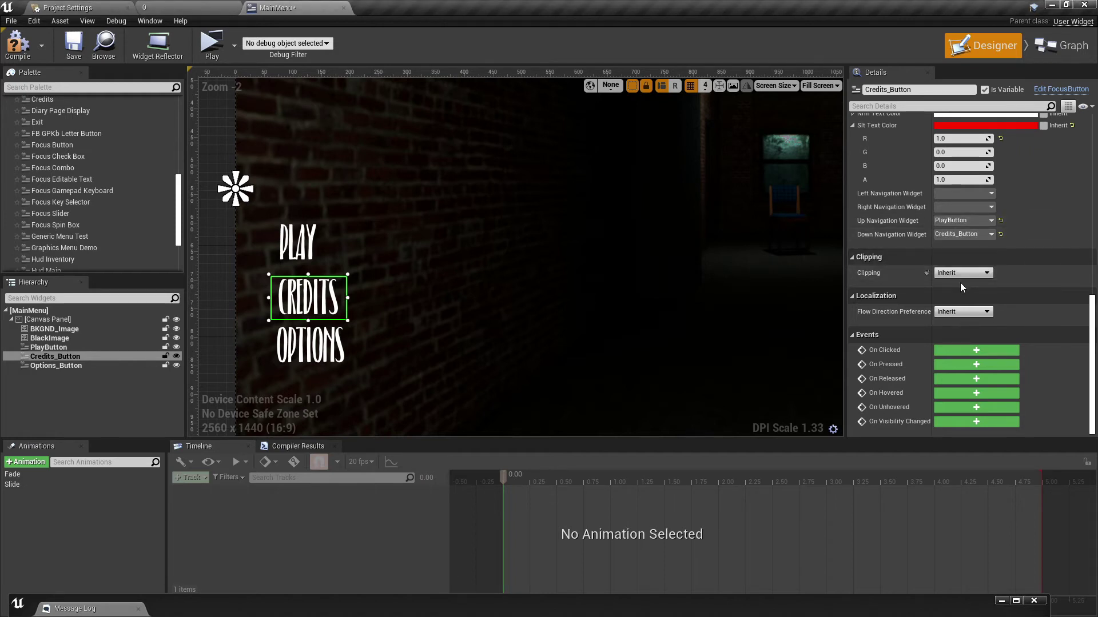
pyautogui.click(960, 236)
pyautogui.click(957, 280)
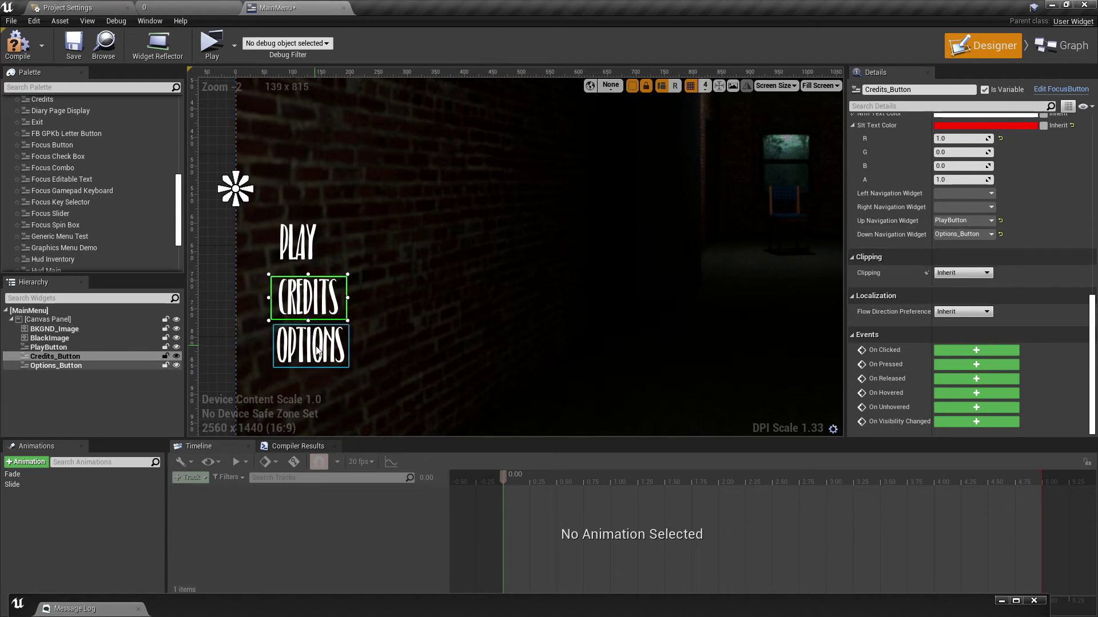
# Step: Set Options_Button's Up Navigation Widget to Credits_Button and its Down Navigation Widget to PlayButton
pyautogui.click(56, 365)
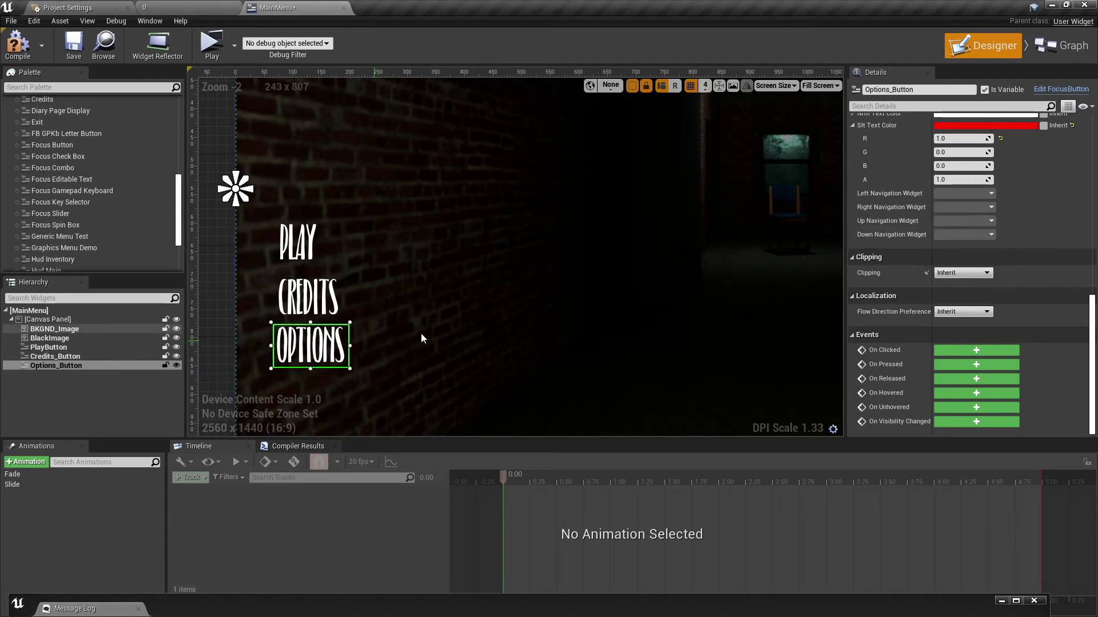
pyautogui.click(951, 221)
pyautogui.click(955, 267)
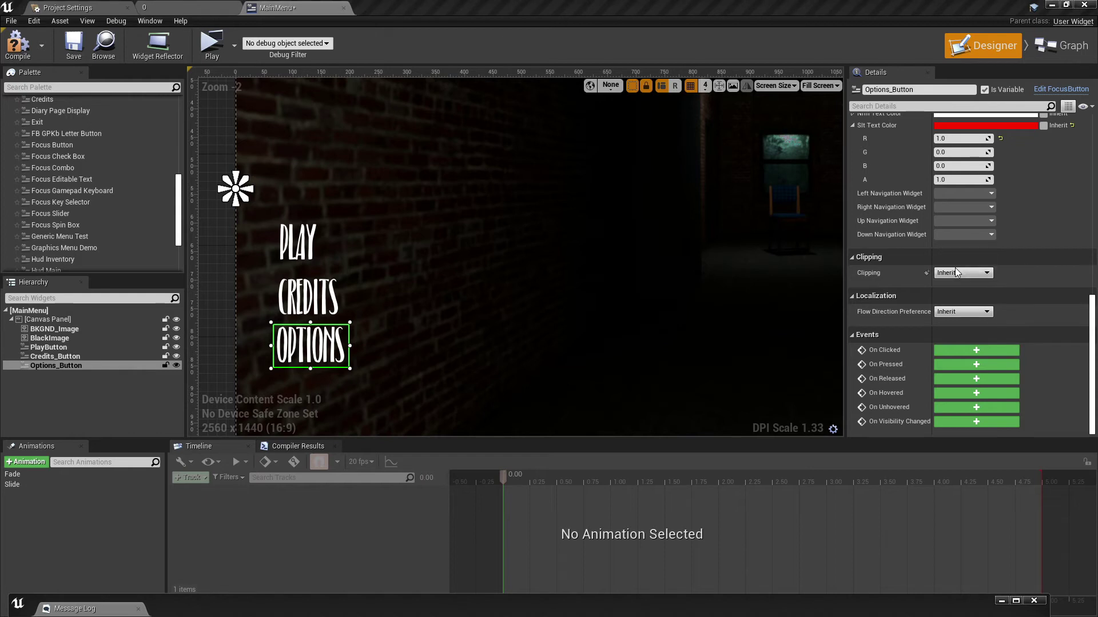
pyautogui.click(948, 237)
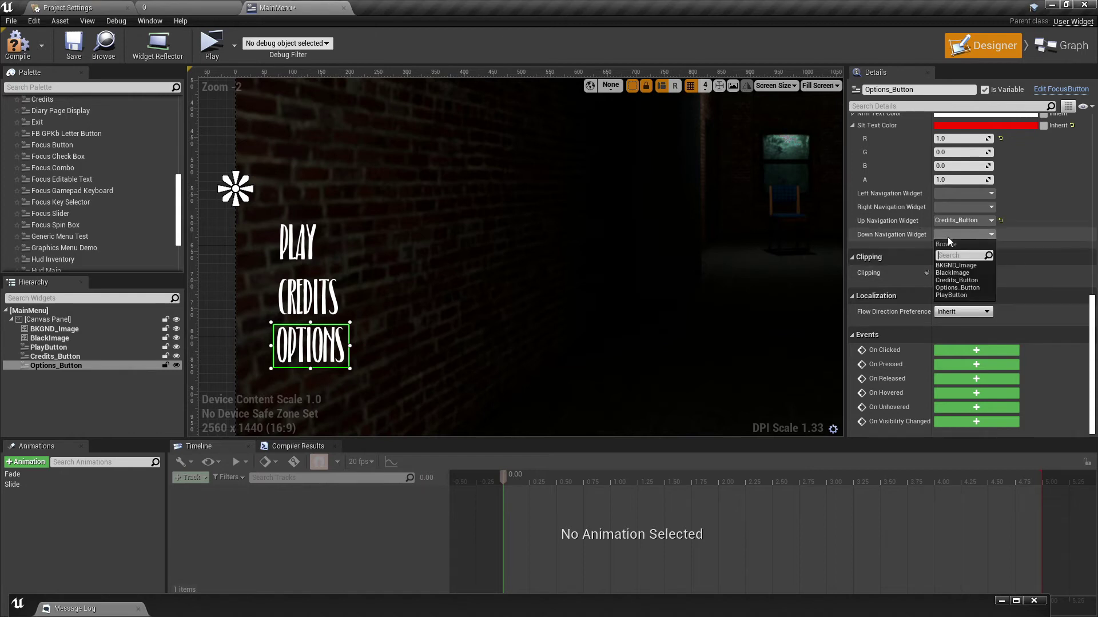
pyautogui.click(952, 295)
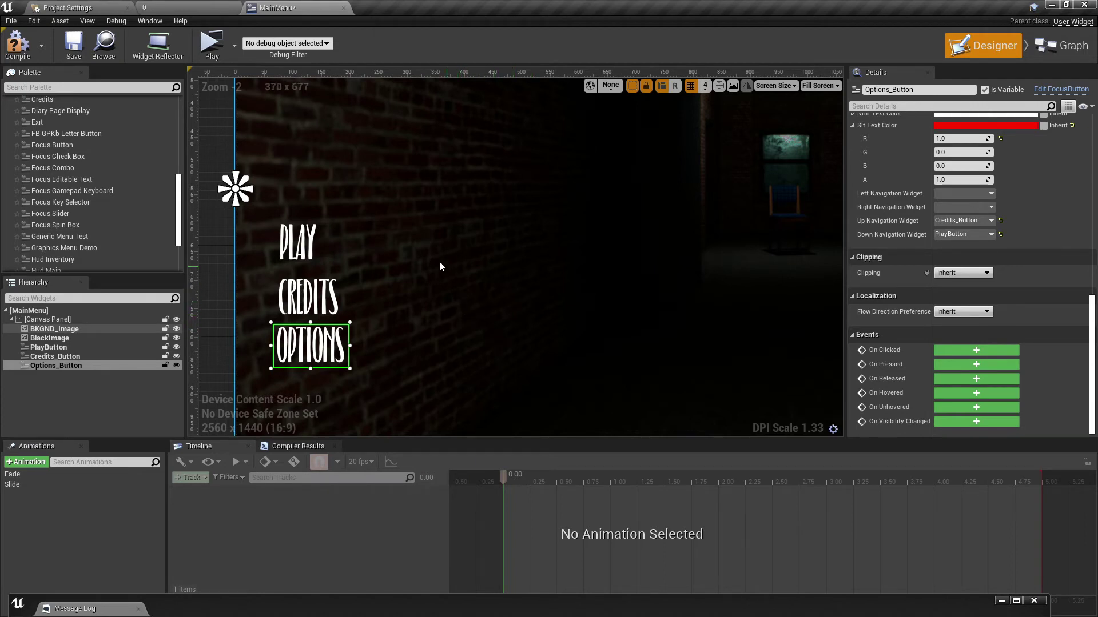
# Step: Run a play preview to check the three menu buttons, and end it
pyautogui.click(214, 45)
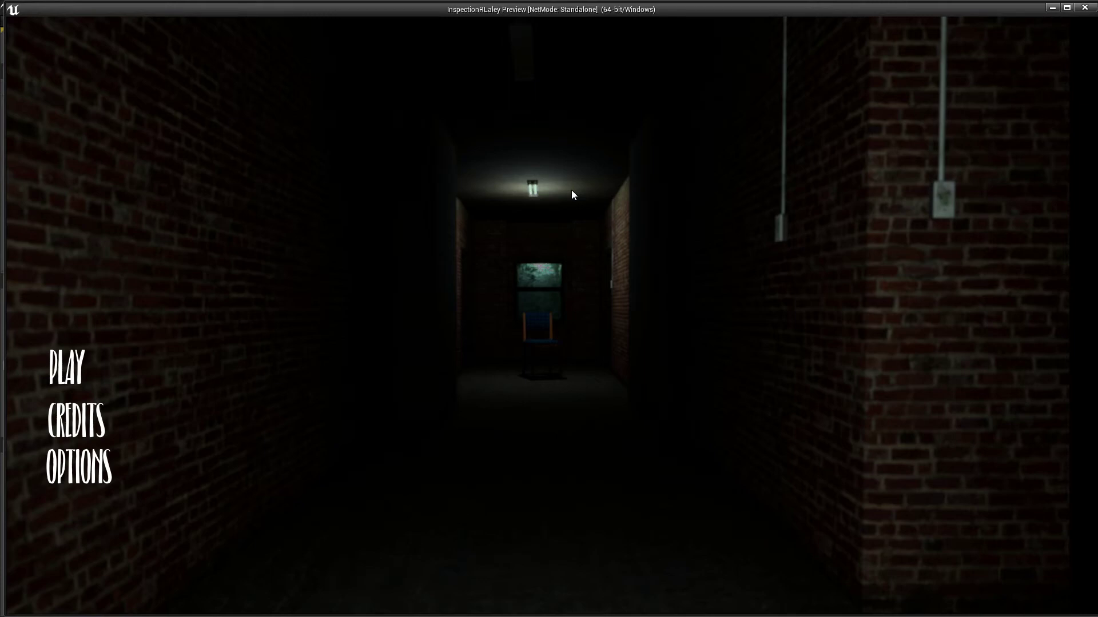
pyautogui.press('Escape')
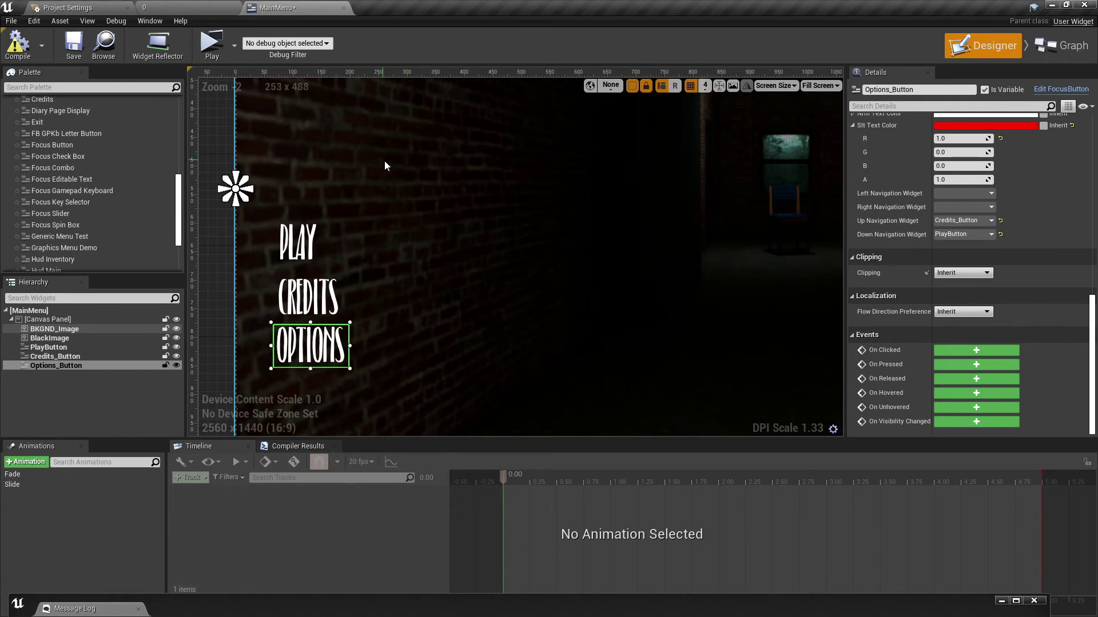
# Step: Open the level blueprint of map 0
pyautogui.click(200, 7)
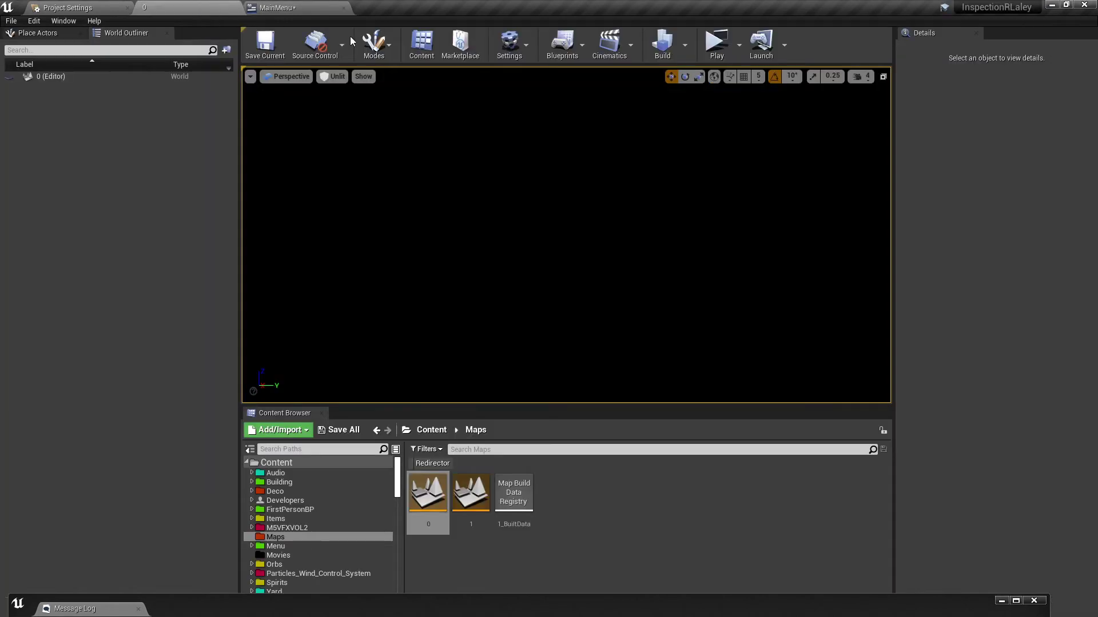
pyautogui.click(566, 44)
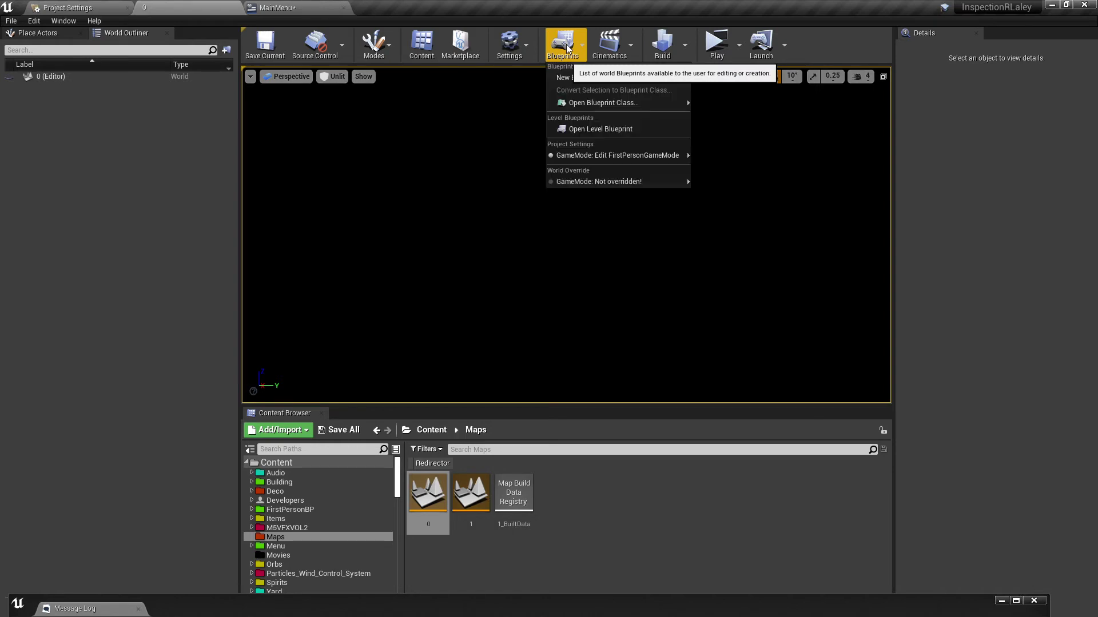
pyautogui.click(588, 130)
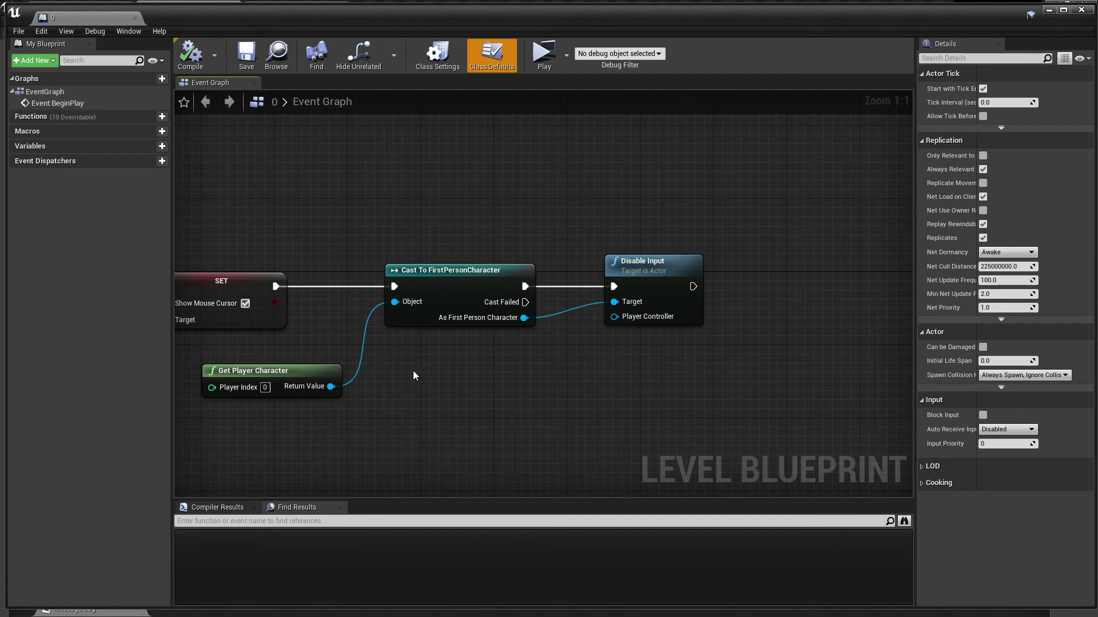
# Step: Shift the nodes from the Show Mouse Cursor SET node to Disable Input further along, making room after Add to Viewport
pyautogui.scroll(2, 417, 375)
pyautogui.moveTo(417, 376); pyautogui.dragTo(439, 397, button='right')
pyautogui.moveTo(474, 222); pyautogui.dragTo(875, 371)
pyautogui.moveTo(843, 372); pyautogui.dragTo(665, 373, button='right')
pyautogui.scroll(-3, 664, 372)
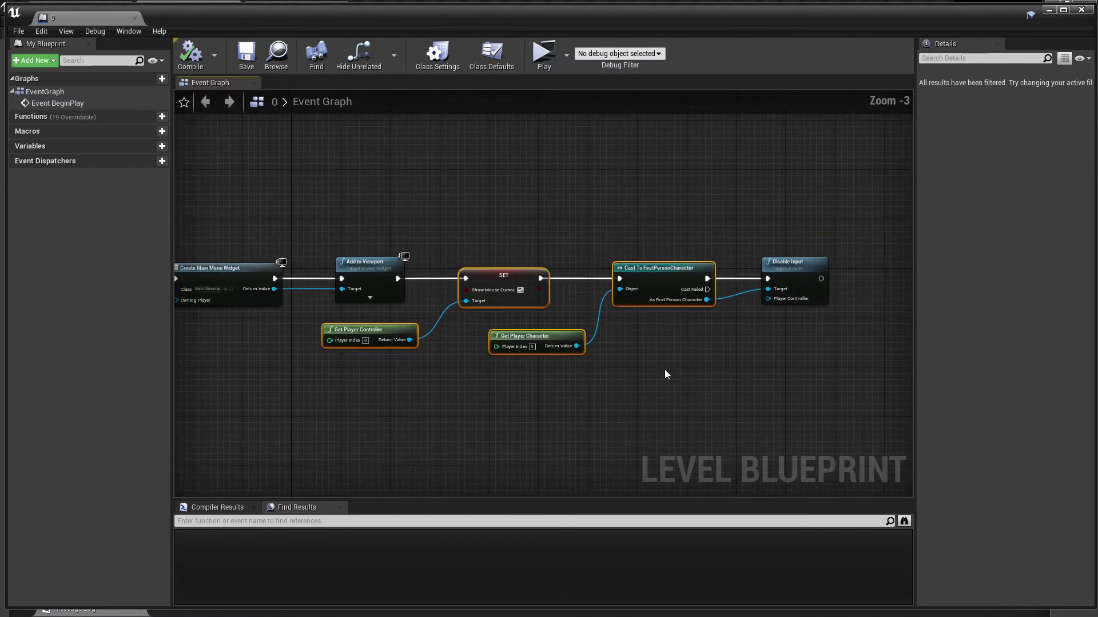
pyautogui.keyDown('shift'); pyautogui.click(805, 279); pyautogui.keyUp('shift')
pyautogui.moveTo(483, 284); pyautogui.dragTo(668, 284)
pyautogui.scroll(1, 393, 287)
pyautogui.moveTo(393, 288); pyautogui.dragTo(460, 328, button='right')
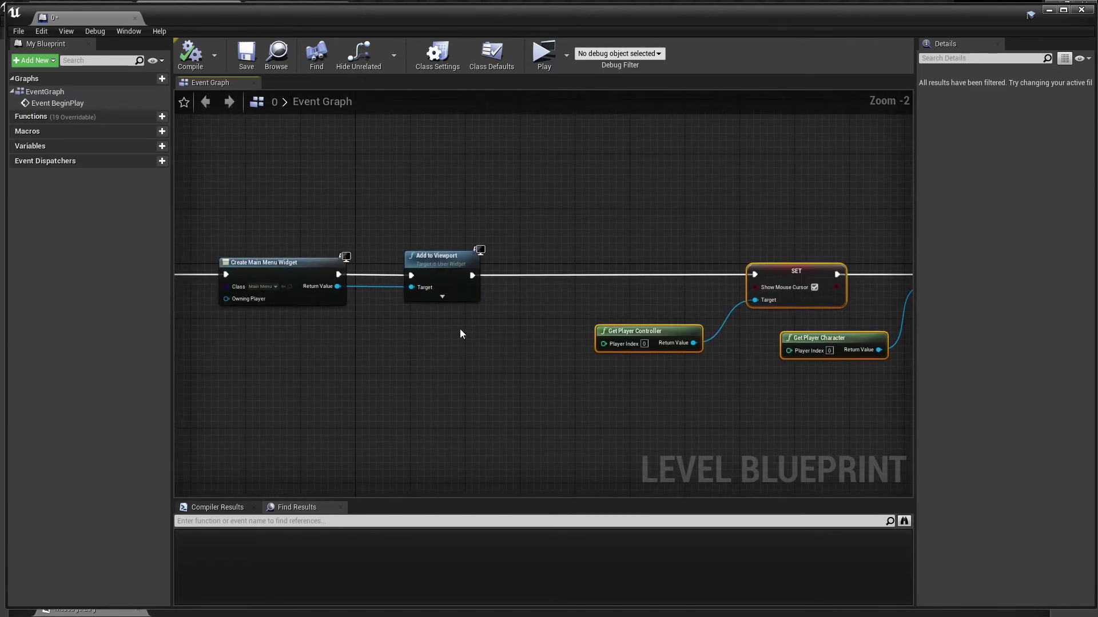
# Step: Get the Play Button reference from the Return Value of the Create Main Menu Widget node
pyautogui.scroll(2, 334, 304)
pyautogui.moveTo(332, 275); pyautogui.dragTo(430, 348)
pyautogui.write('PLAY')
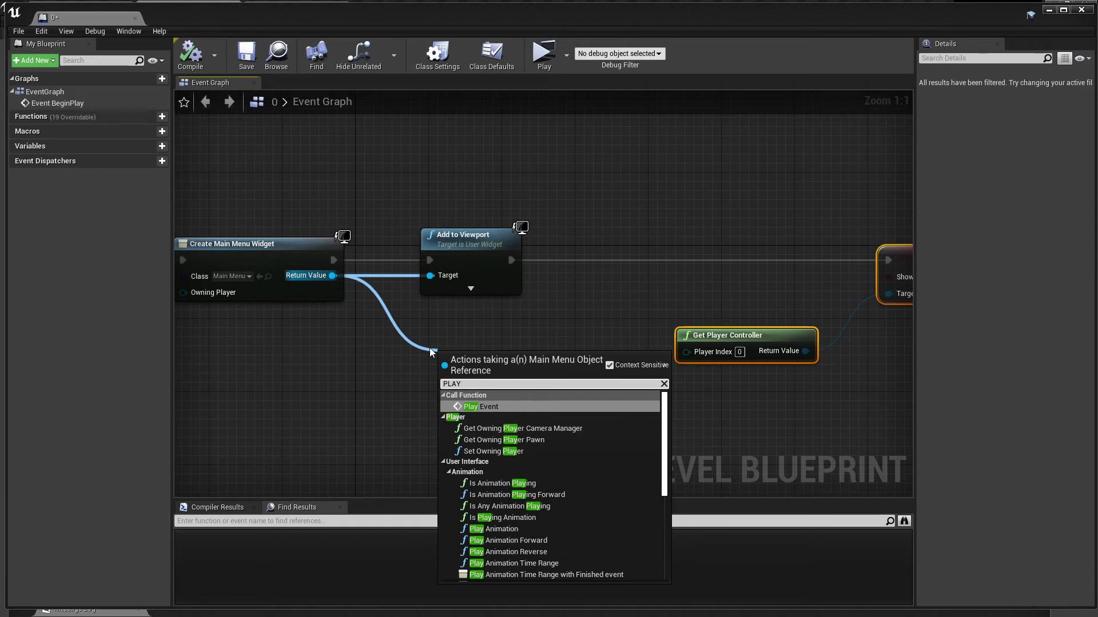
pyautogui.write(' BUTTON')
pyautogui.press('Return')
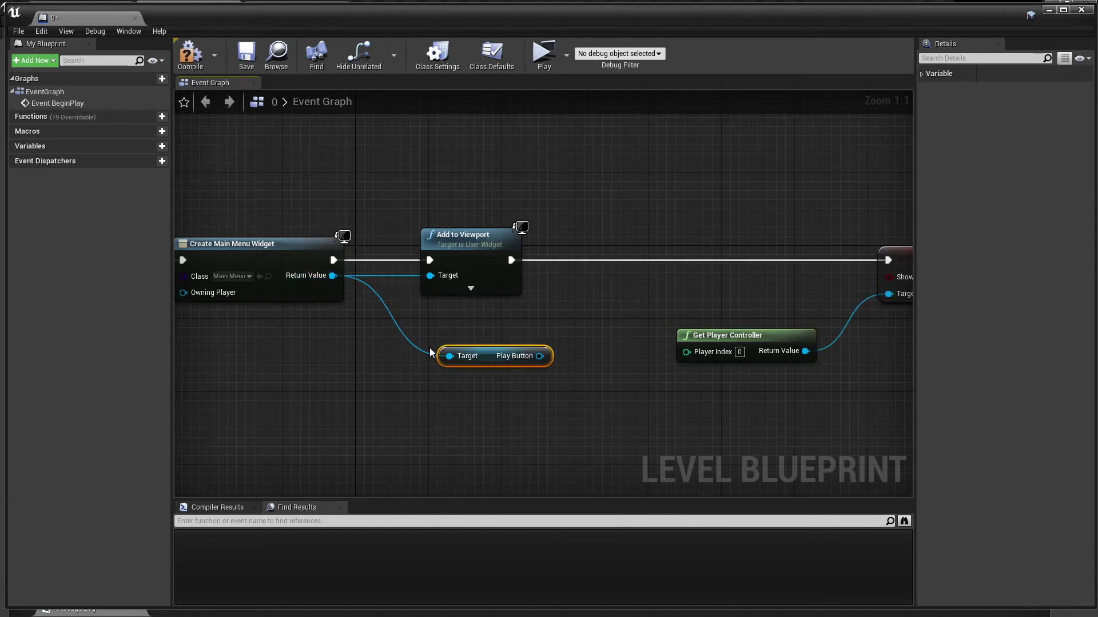
# Step: Add a Focus It call on the Play Button reference and wire it between Add to Viewport and the Show Mouse Cursor SET node
pyautogui.moveTo(477, 357); pyautogui.dragTo(544, 296)
pyautogui.write('FOCUS')
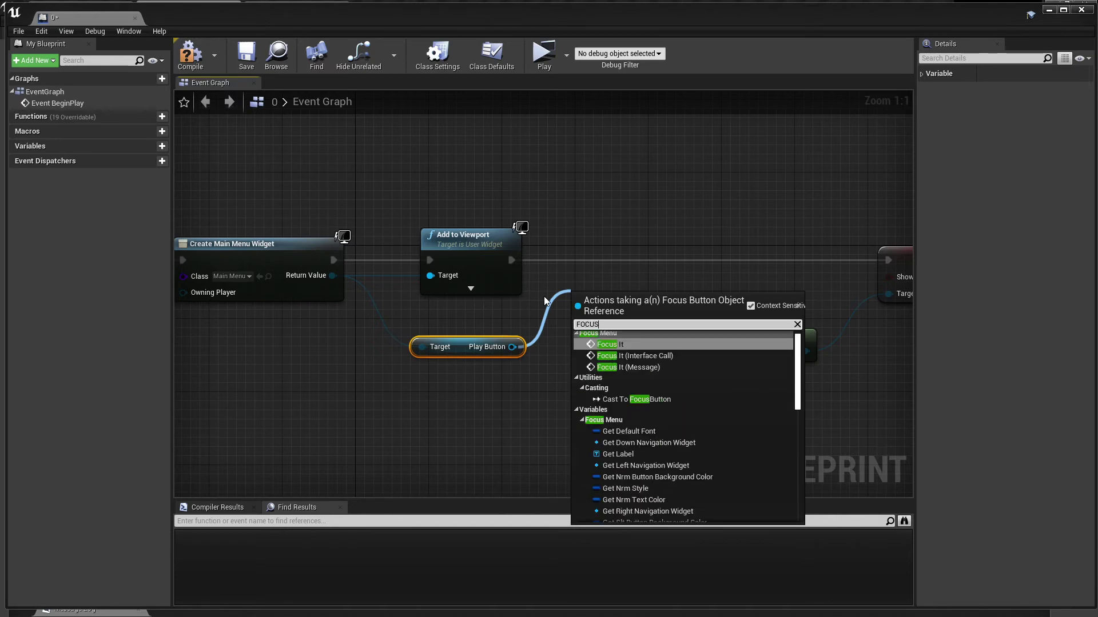
pyautogui.press('Return')
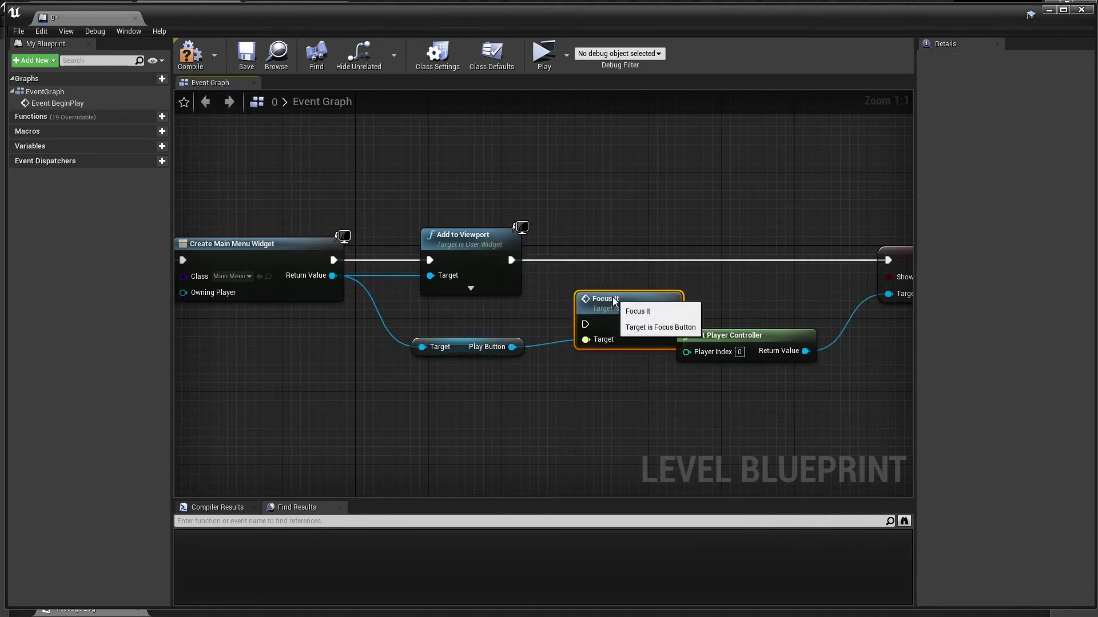
pyautogui.moveTo(613, 300); pyautogui.dragTo(622, 236)
pyautogui.moveTo(511, 260); pyautogui.dragTo(594, 261)
pyautogui.moveTo(681, 260); pyautogui.dragTo(888, 260)
# Step: Compile and save the level blueprint and close it
pyautogui.click(190, 53)
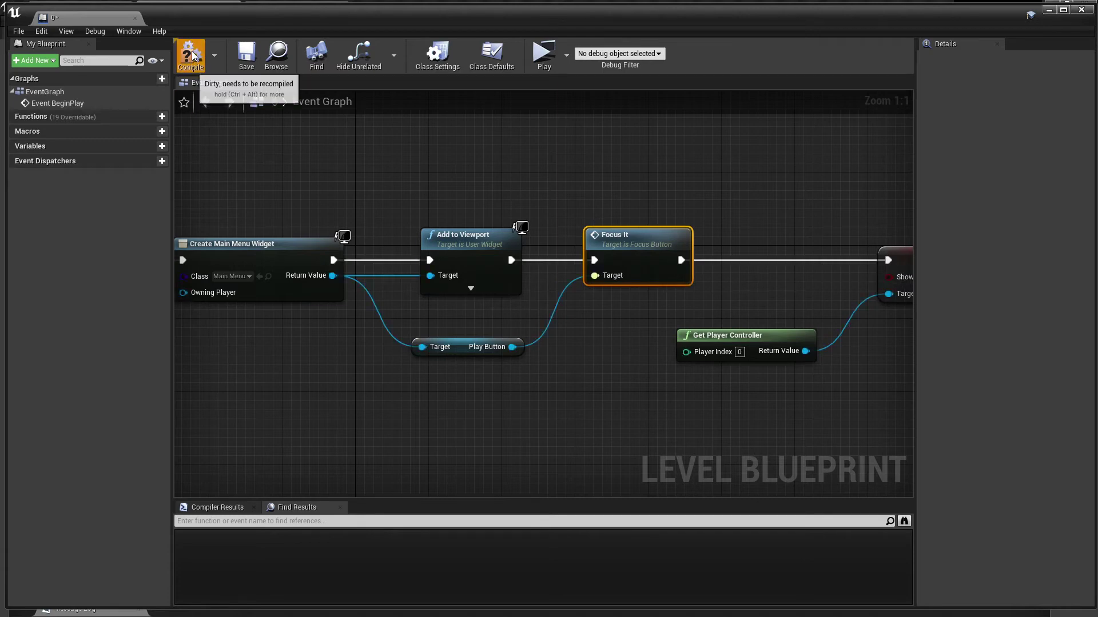
pyautogui.click(247, 53)
pyautogui.click(135, 18)
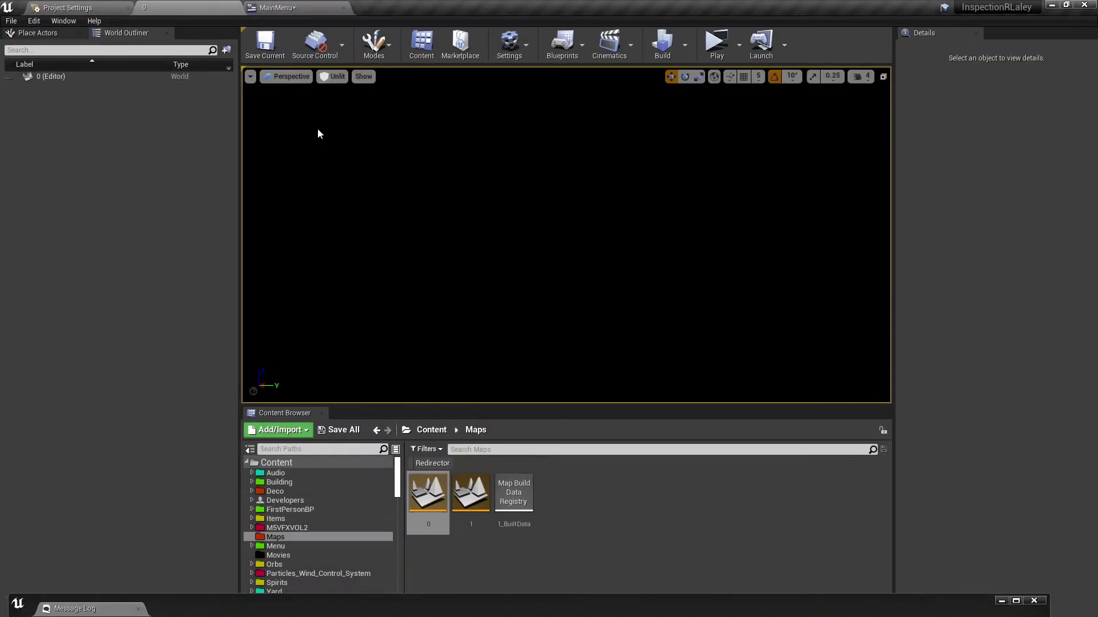
# Step: In MainMenu's Event Graph, place a PlayButton getter after the Show Mouse Cursor SET node
pyautogui.click(303, 8)
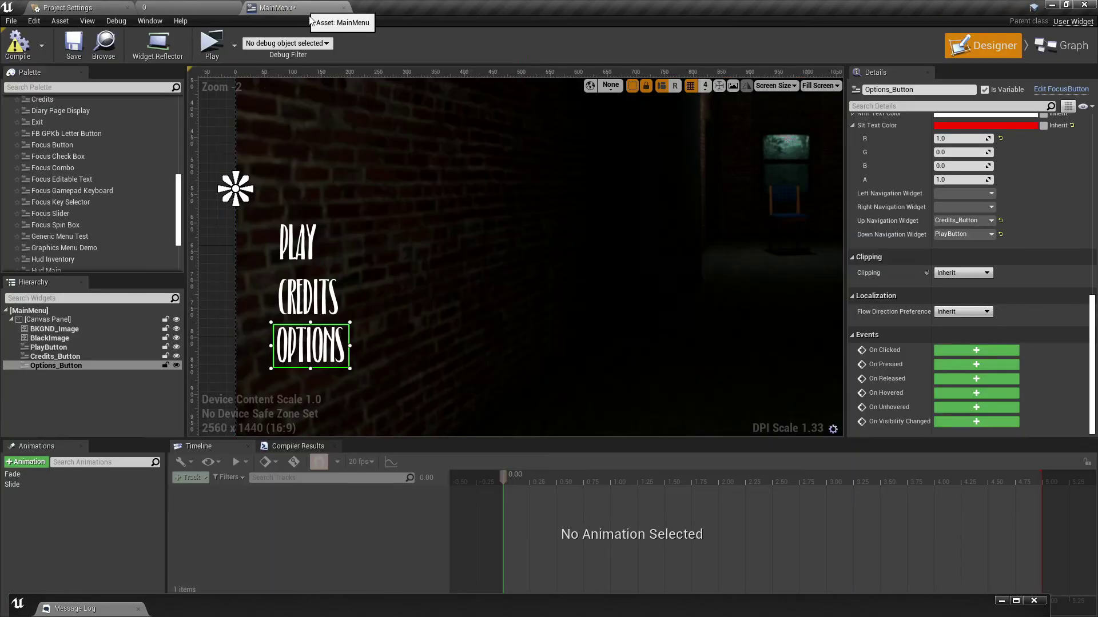
pyautogui.click(1052, 49)
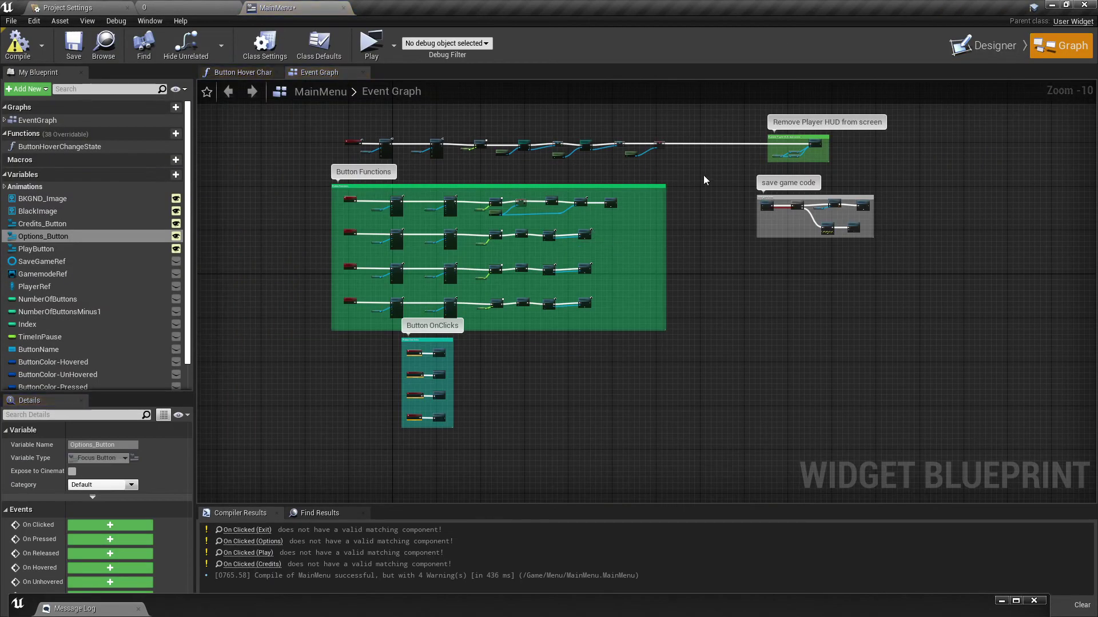
pyautogui.scroll(3, 317, 228)
pyautogui.scroll(6, 318, 228)
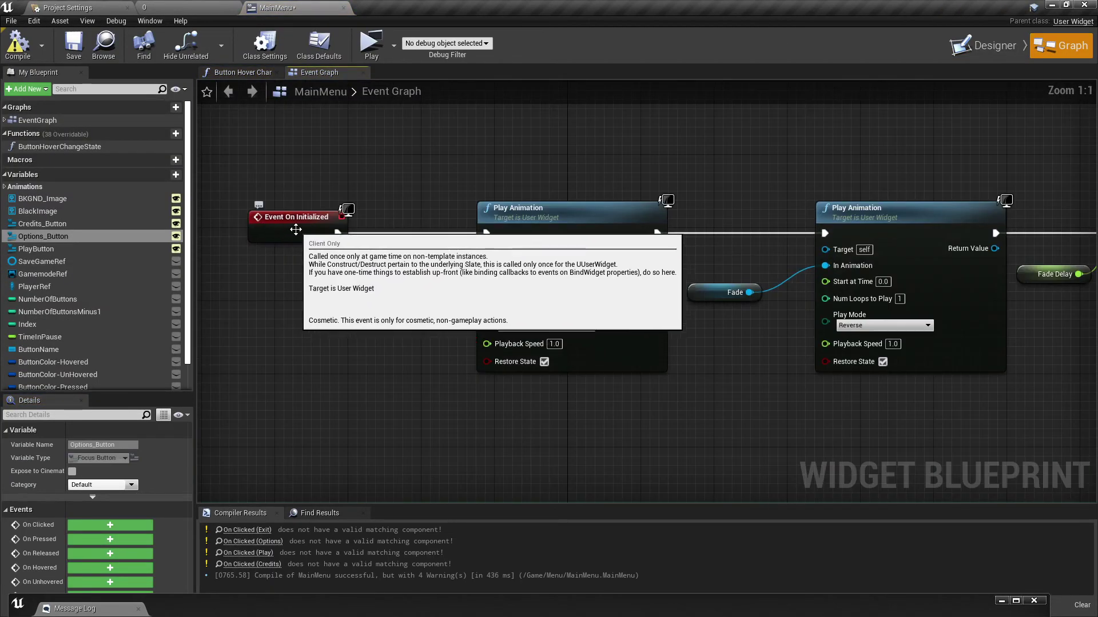
pyautogui.scroll(-5, 383, 321)
pyautogui.moveTo(728, 336); pyautogui.dragTo(685, 283, button='right')
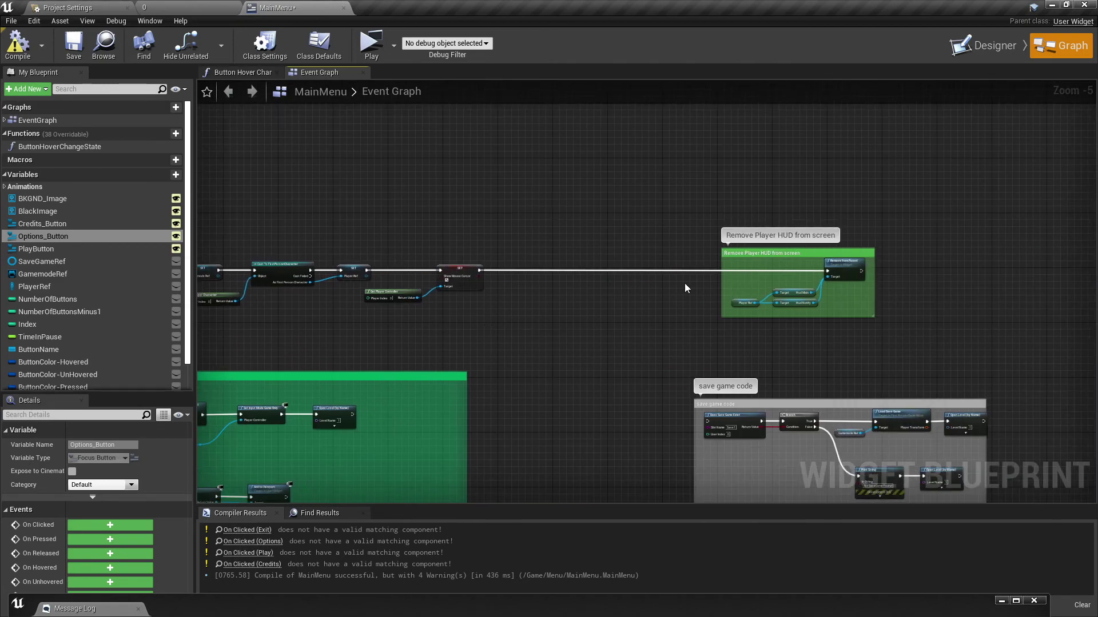
pyautogui.scroll(4, 548, 287)
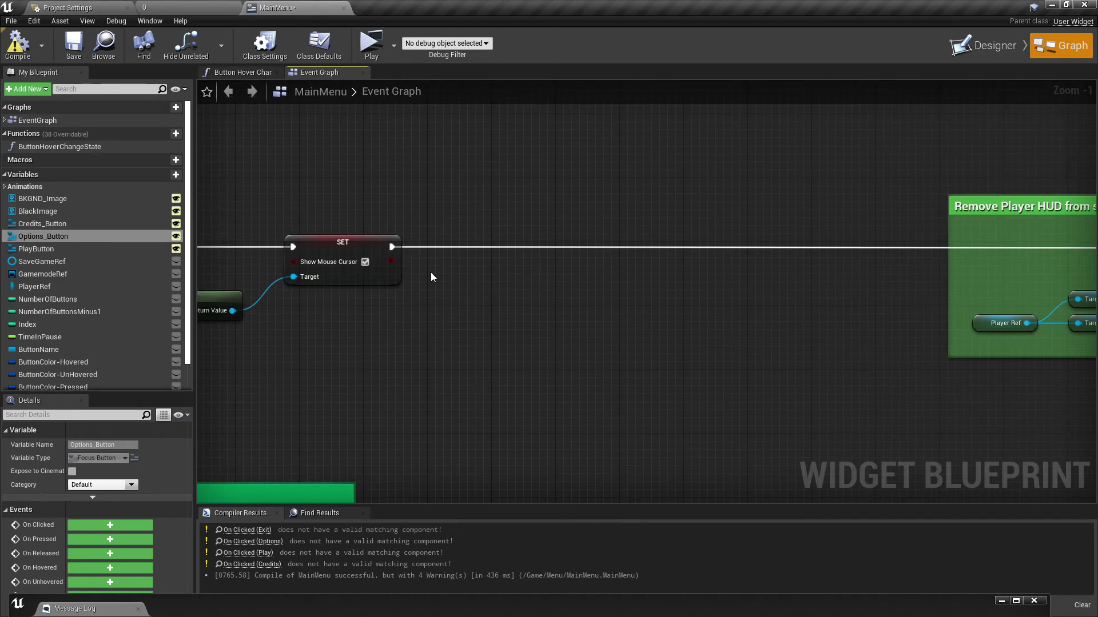
pyautogui.rightClick(486, 296)
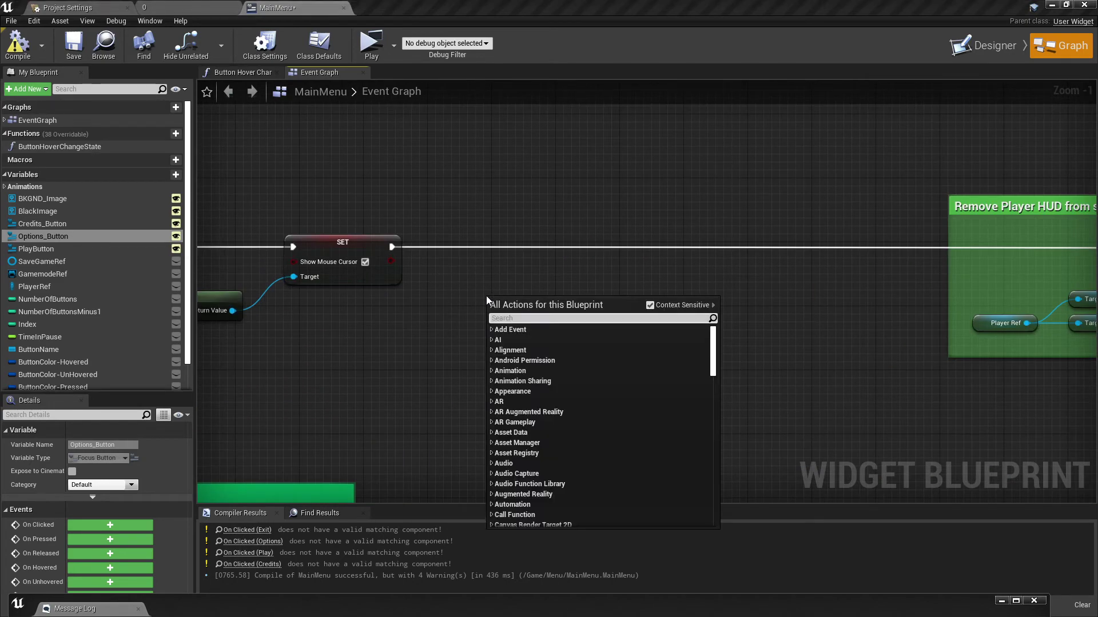
pyautogui.click(381, 320)
pyautogui.moveTo(37, 252); pyautogui.dragTo(561, 289)
pyautogui.click(498, 326)
# Step: Insert a Focus It call on Play Button between the Show Mouse Cursor SET node and the Remove Player HUD nodes, and compile MainMenu
pyautogui.write('focus')
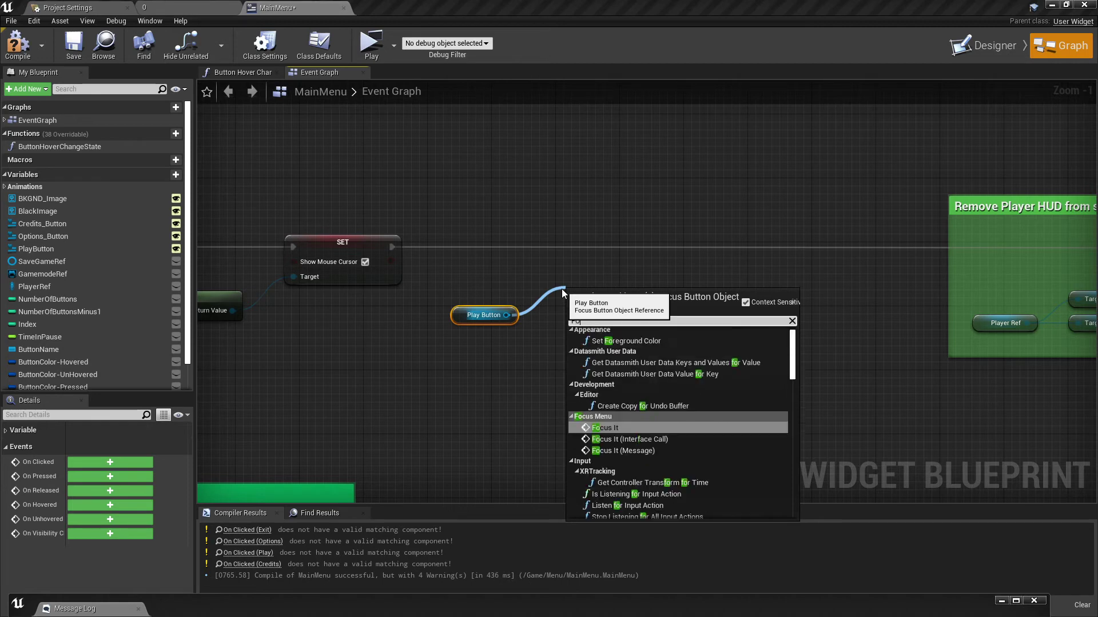
pyautogui.press('Return')
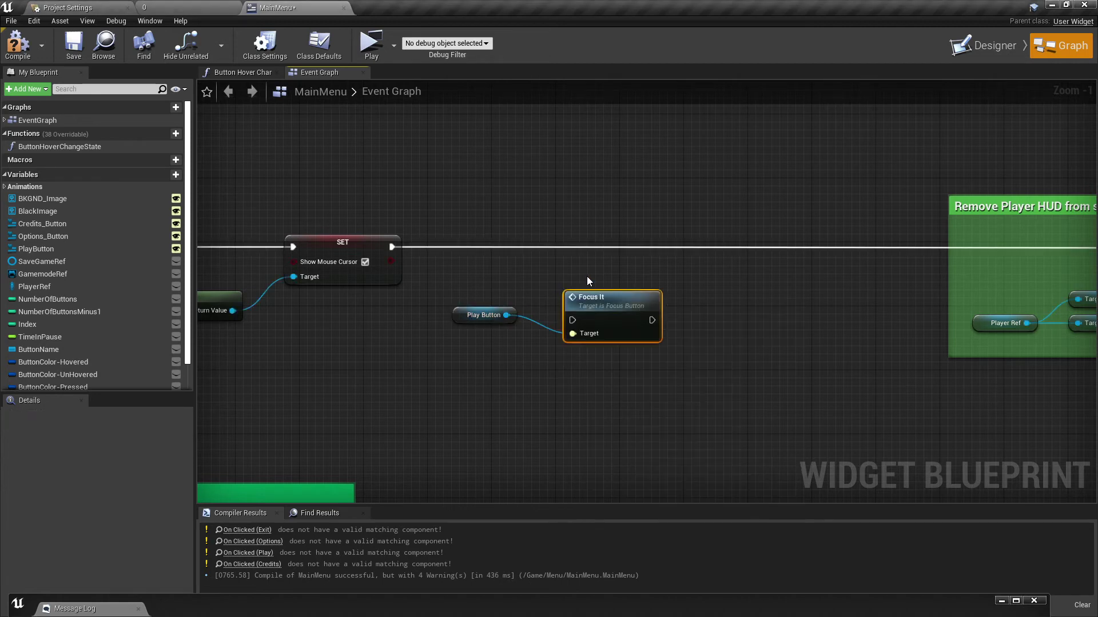
pyautogui.moveTo(589, 305); pyautogui.dragTo(597, 234)
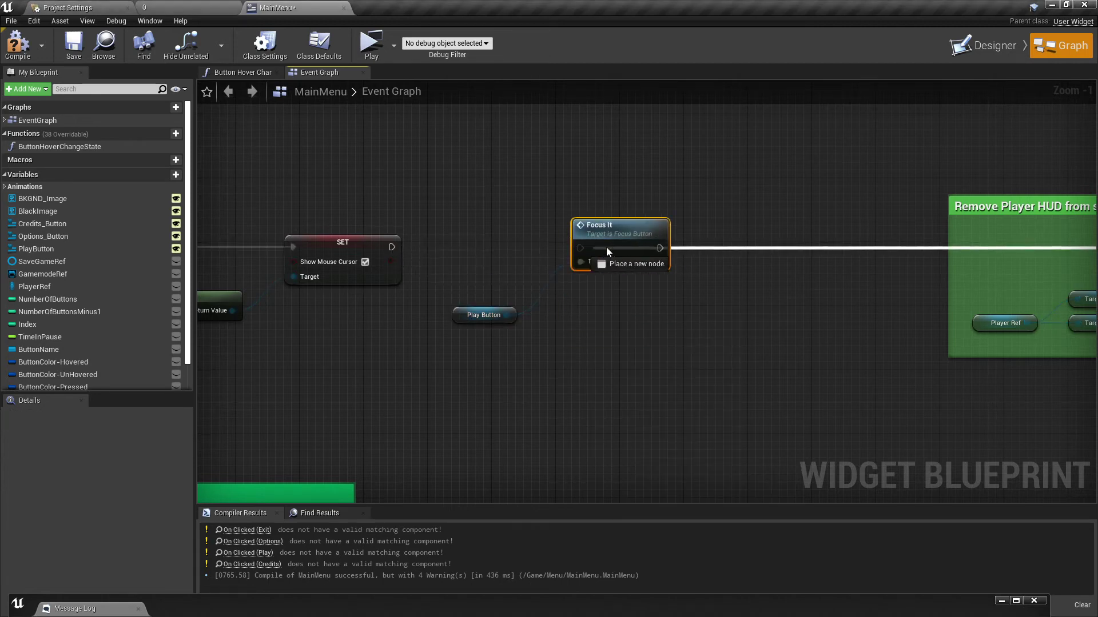
pyautogui.moveTo(580, 248); pyautogui.dragTo(394, 248)
pyautogui.click(18, 44)
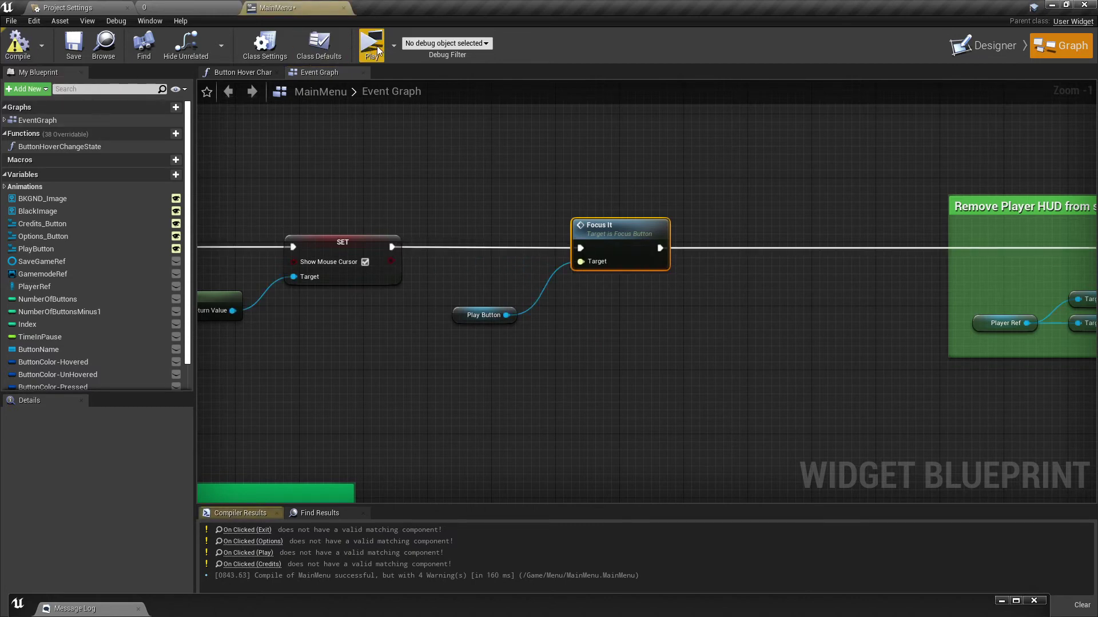
# Step: Play-test the main menu, moving the focus up and down through Play, Credits and Options, and end the preview
pyautogui.click(371, 45)
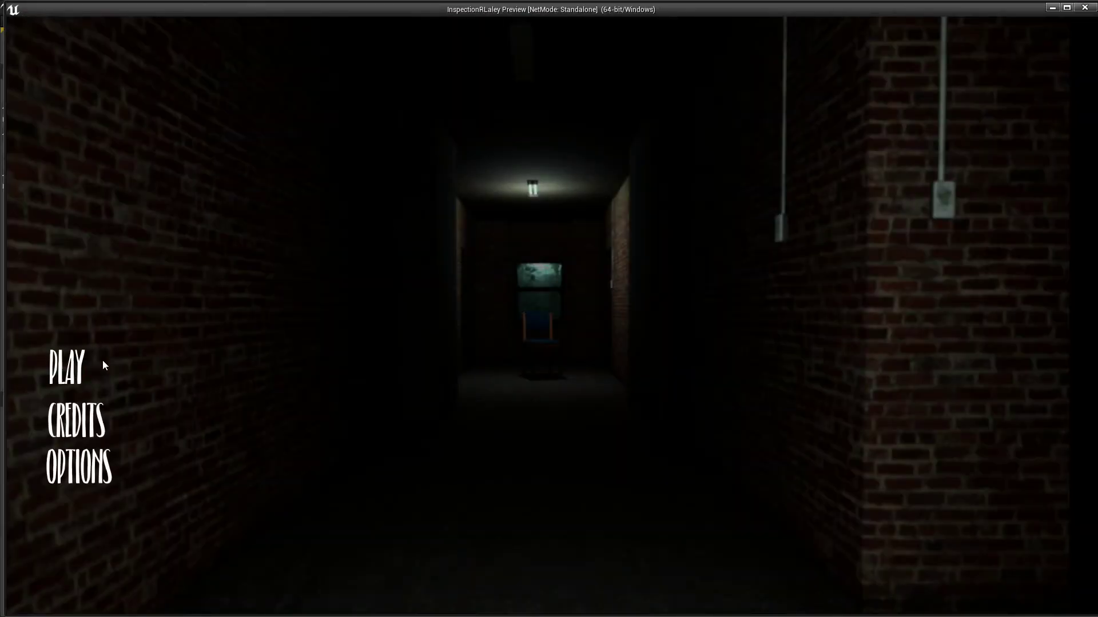
pyautogui.press('Escape')
pyautogui.click(371, 45)
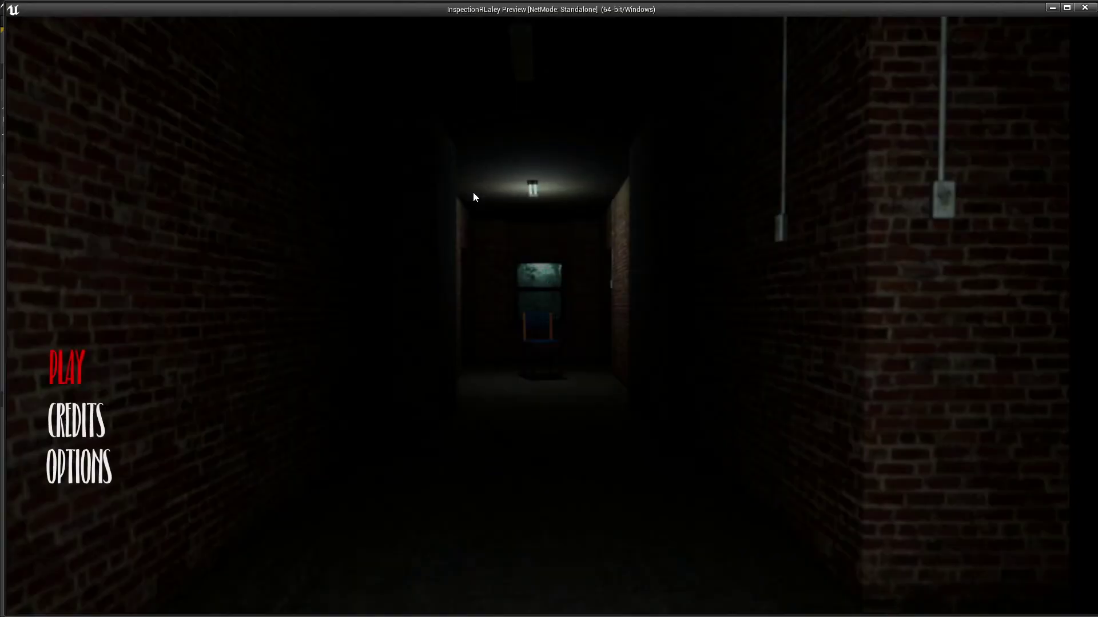
pyautogui.press('Down')
pyautogui.press('Down')
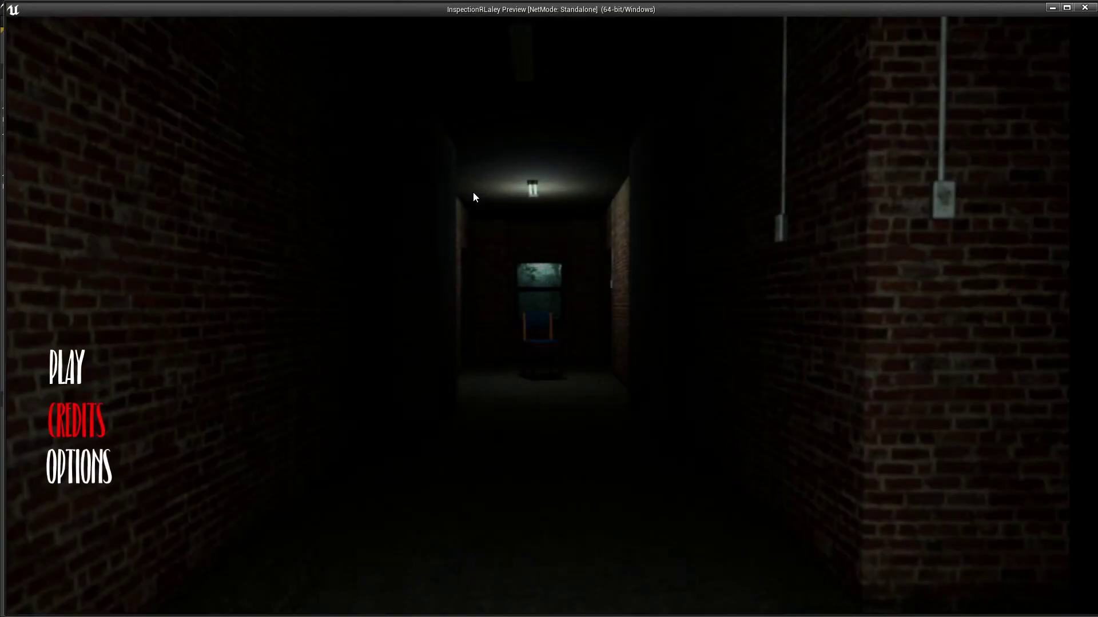
pyautogui.press('Up')
pyautogui.press('Up')
pyautogui.press('Up')
pyautogui.press('Up')
pyautogui.press('Up')
pyautogui.press('Up')
pyautogui.press('Up')
pyautogui.press('Down')
pyautogui.press('Down')
pyautogui.press('Up')
pyautogui.press('Down')
pyautogui.press('Down')
pyautogui.press('Up')
pyautogui.press('Up')
pyautogui.press('Up')
pyautogui.press('Up')
pyautogui.press('Down')
pyautogui.press('Up')
pyautogui.press('Down')
pyautogui.press('Down')
pyautogui.press('Up')
pyautogui.press('Escape')
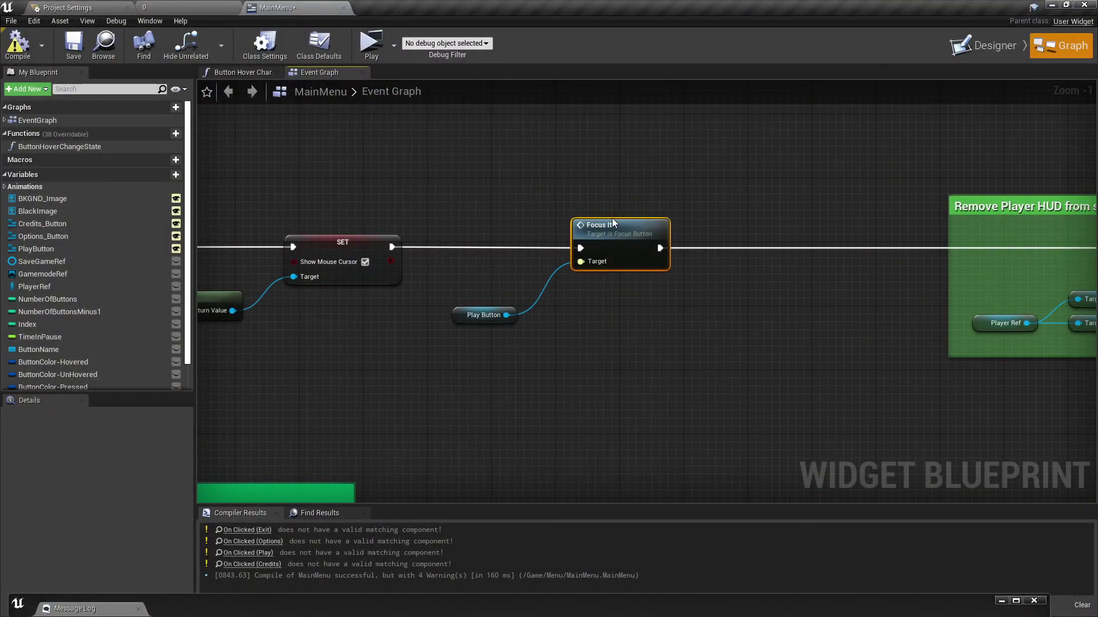
# Step: Delete the old On Clicked event nodes from the Button OnClicks comment group, keeping the Play, Credits, Options and Exit Event calls
pyautogui.scroll(-6, 612, 218)
pyautogui.moveTo(347, 390); pyautogui.dragTo(558, 260, button='right')
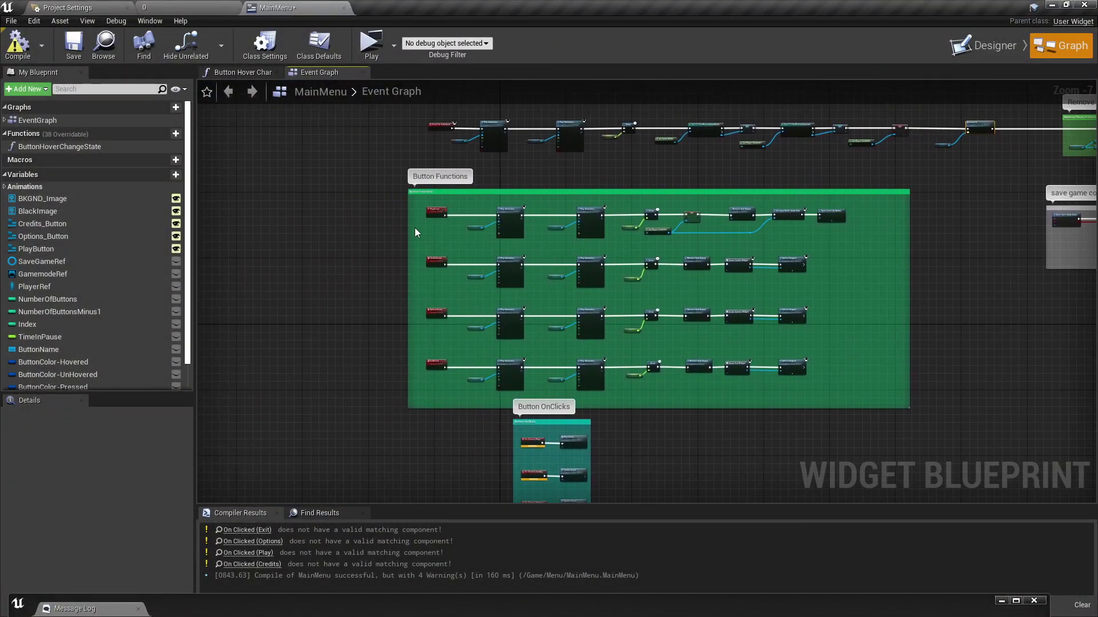
pyautogui.moveTo(496, 428); pyautogui.dragTo(440, 231, button='right')
pyautogui.scroll(8, 428, 293)
pyautogui.scroll(-3, 441, 231)
pyautogui.moveTo(413, 190); pyautogui.dragTo(468, 483)
pyautogui.press('Delete')
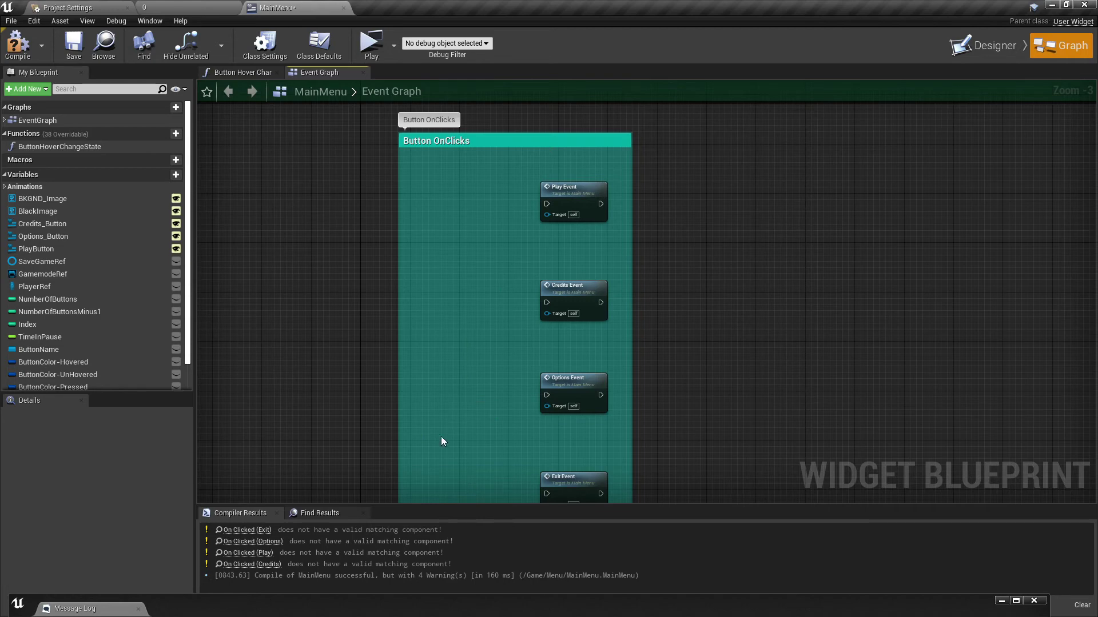
# Step: Add On Clicked events for PlayButton, Credits_Button and Options_Button to the Event Graph
pyautogui.click(32, 286)
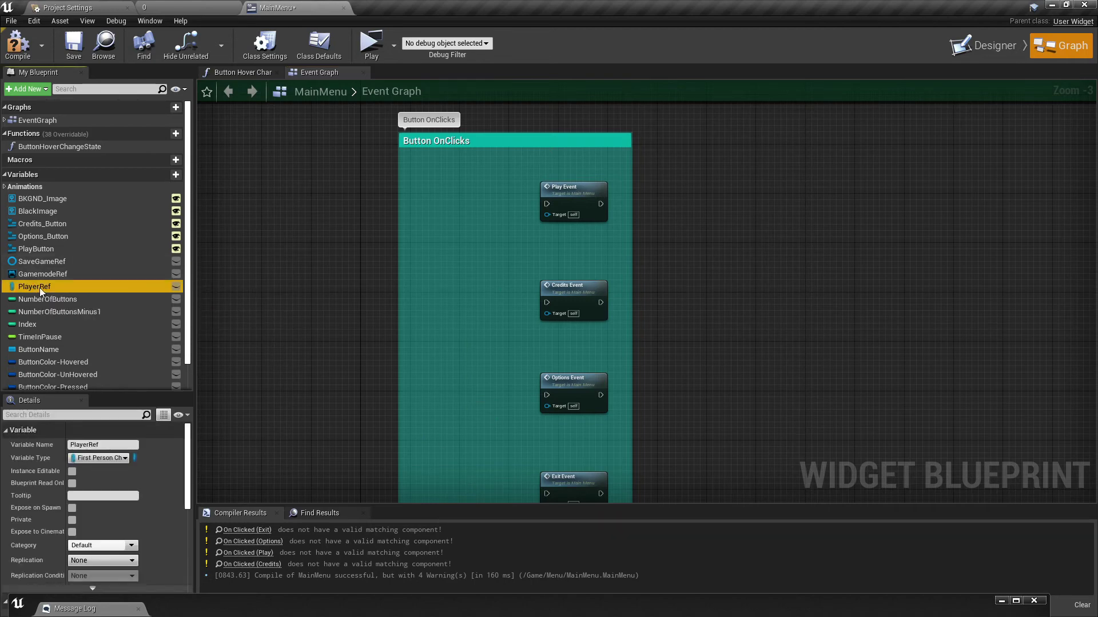
pyautogui.click(45, 250)
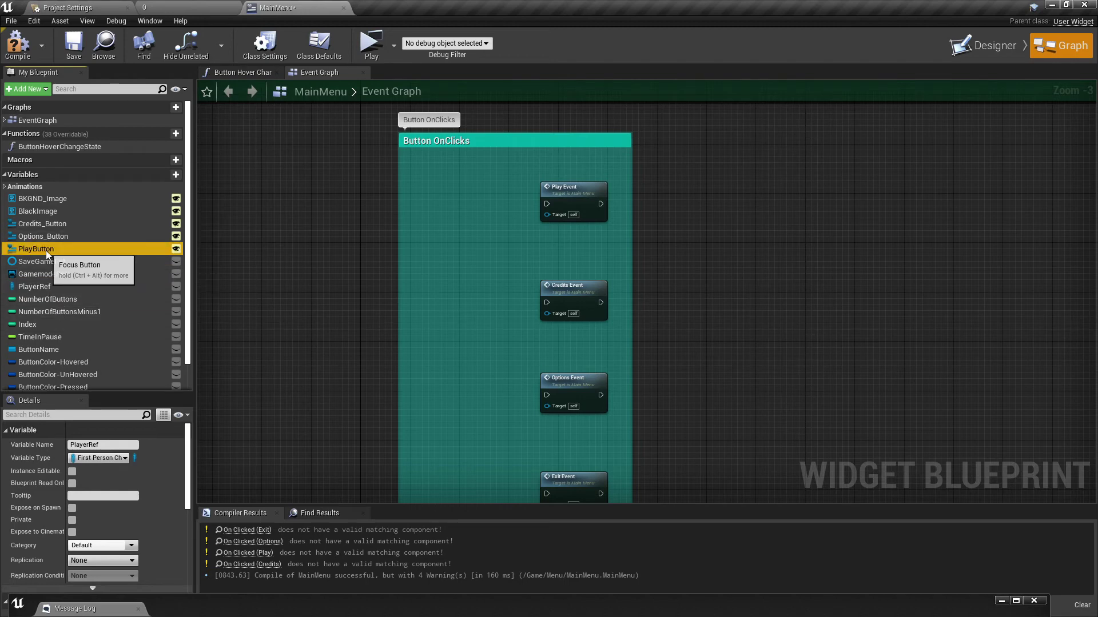
pyautogui.click(107, 526)
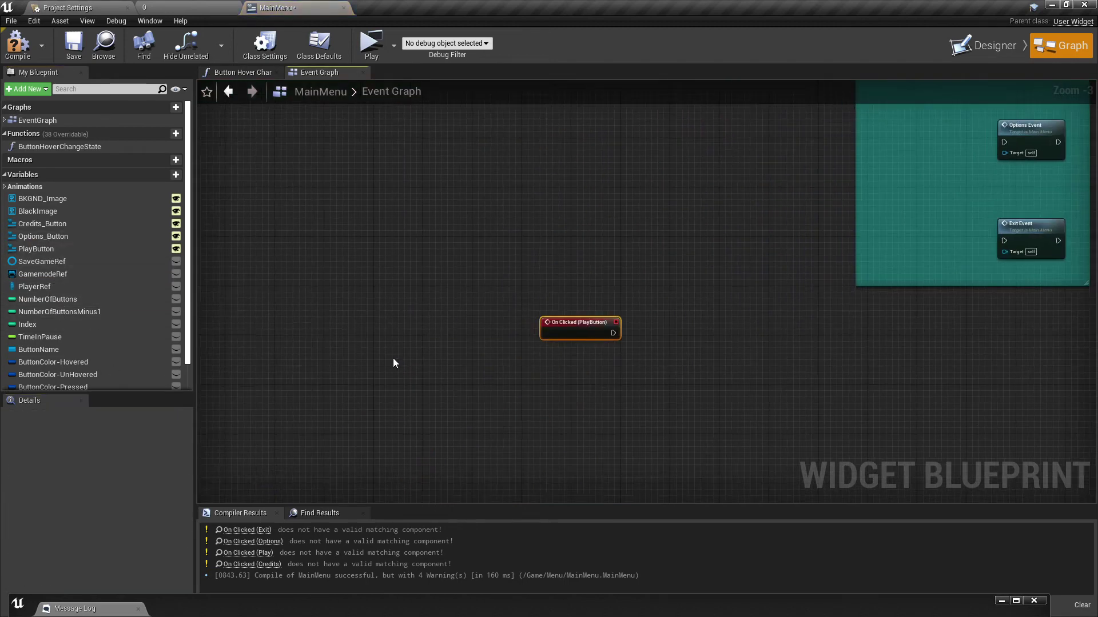
pyautogui.moveTo(740, 270); pyautogui.dragTo(508, 308, button='right')
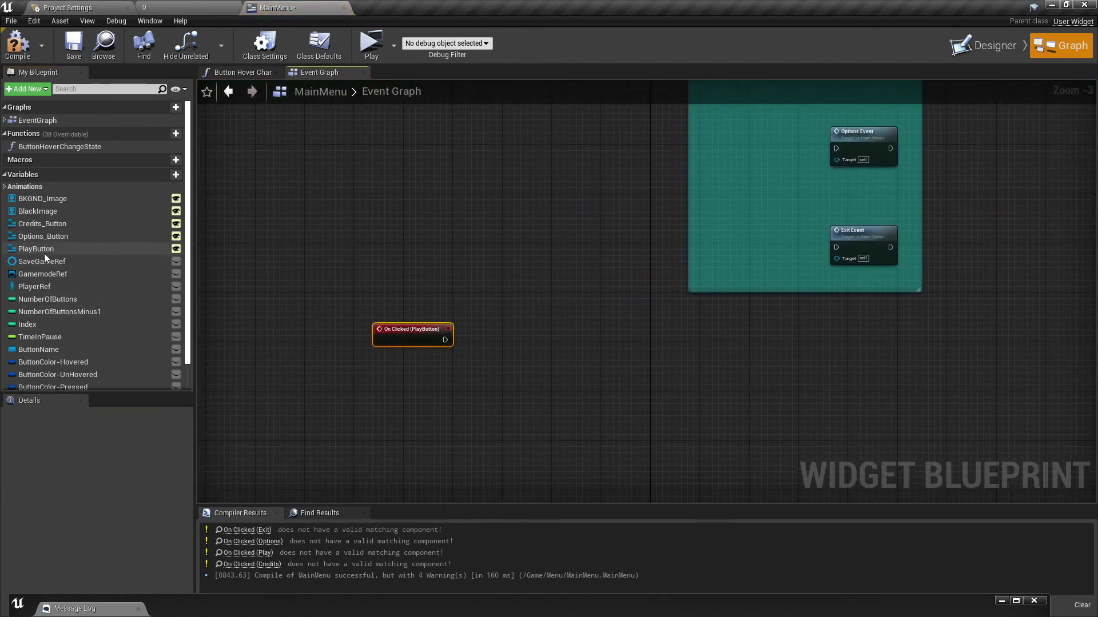
pyautogui.click(43, 224)
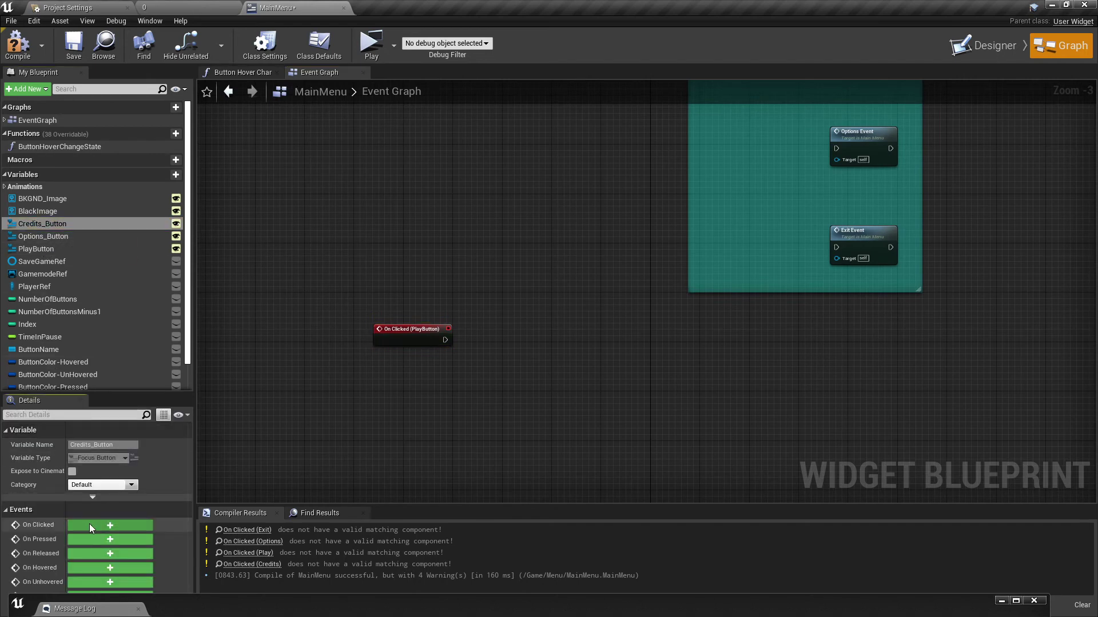
pyautogui.click(89, 523)
pyautogui.click(43, 237)
pyautogui.click(92, 525)
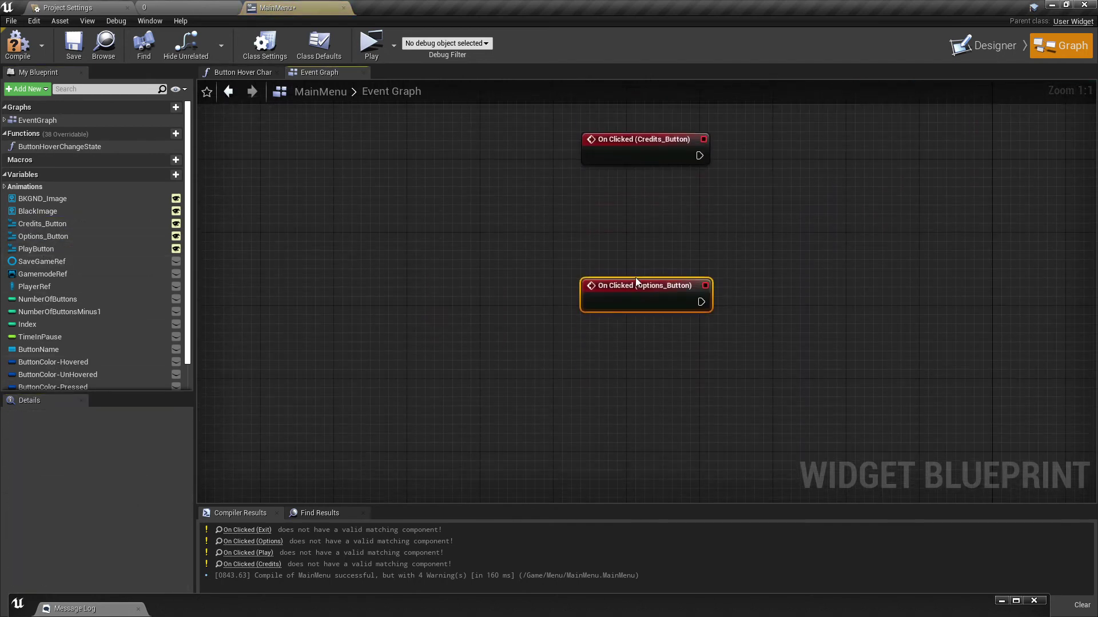
# Step: Move the new On Clicked events into the Button OnClicks group, wire them to the matching Play, Credits and Options Event calls, and compile
pyautogui.moveTo(635, 285); pyautogui.dragTo(400, 415, button='right')
pyautogui.scroll(-3, 304, 286)
pyautogui.click(373, 179)
pyautogui.moveTo(383, 179); pyautogui.dragTo(352, 382, button='right')
pyautogui.moveTo(351, 382); pyautogui.dragTo(633, 134)
pyautogui.moveTo(633, 134); pyautogui.dragTo(478, 324, button='right')
pyautogui.moveTo(478, 324); pyautogui.dragTo(623, 196)
pyautogui.scroll(3, 511, 196)
pyautogui.moveTo(550, 342); pyautogui.dragTo(624, 342)
pyautogui.moveTo(556, 493); pyautogui.dragTo(512, 359, button='right')
pyautogui.moveTo(510, 357); pyautogui.dragTo(579, 346)
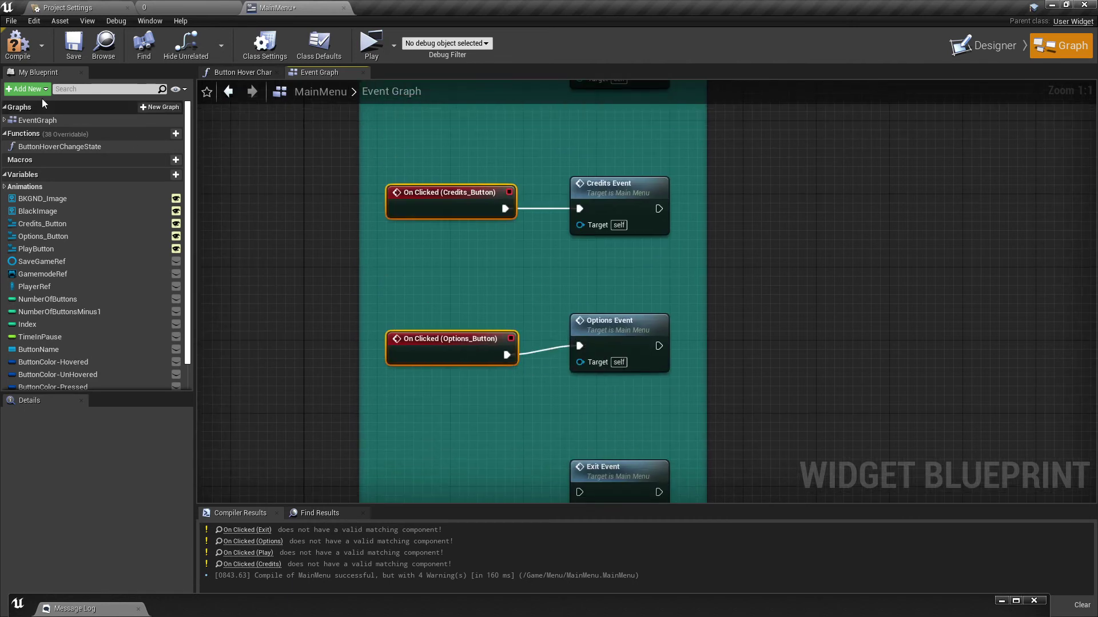
pyautogui.click(17, 44)
# Step: Play-test the menu by opening the Credits and Options screens from their focused buttons and going back from each
pyautogui.click(371, 43)
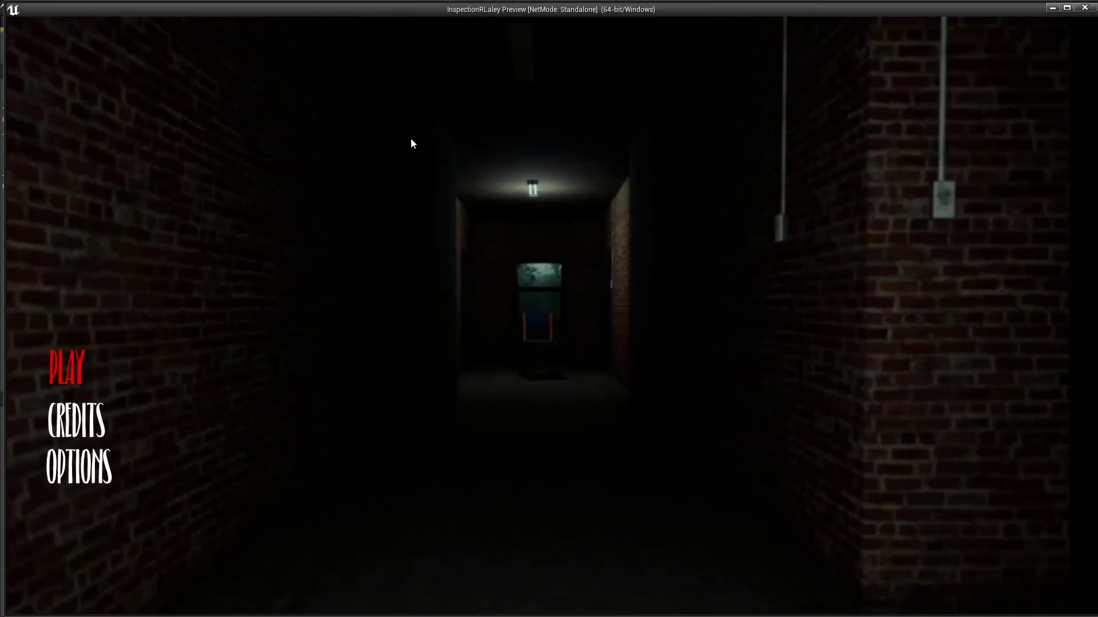
pyautogui.press('Down')
pyautogui.press('Up')
pyautogui.press('Down')
pyautogui.press('Return')
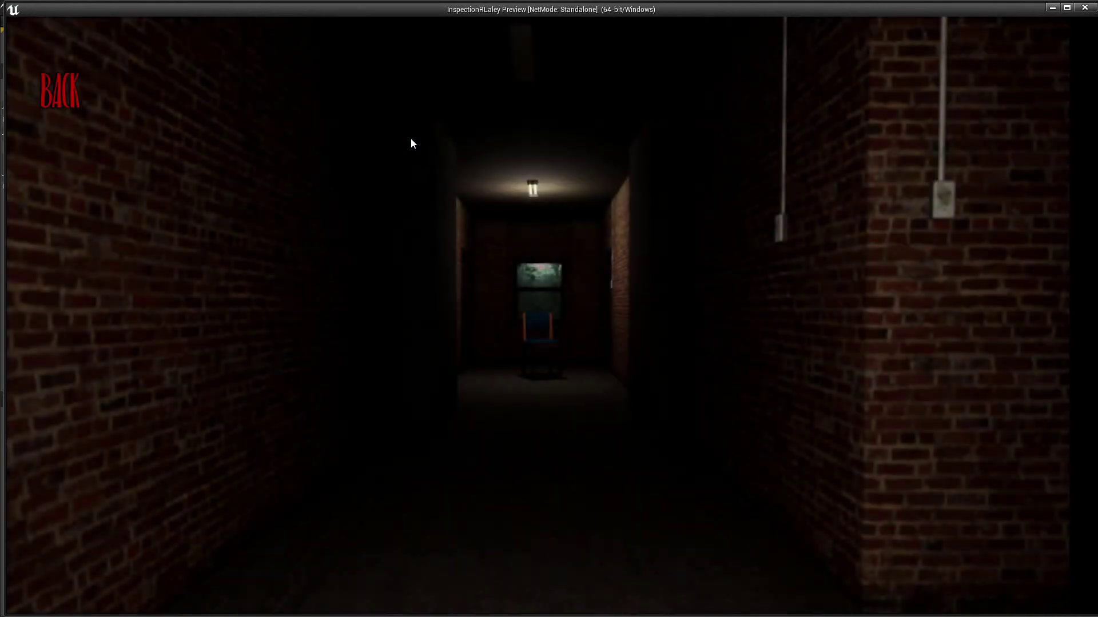
pyautogui.press('Return')
pyautogui.press('Down')
pyautogui.press('Down')
pyautogui.press('Return')
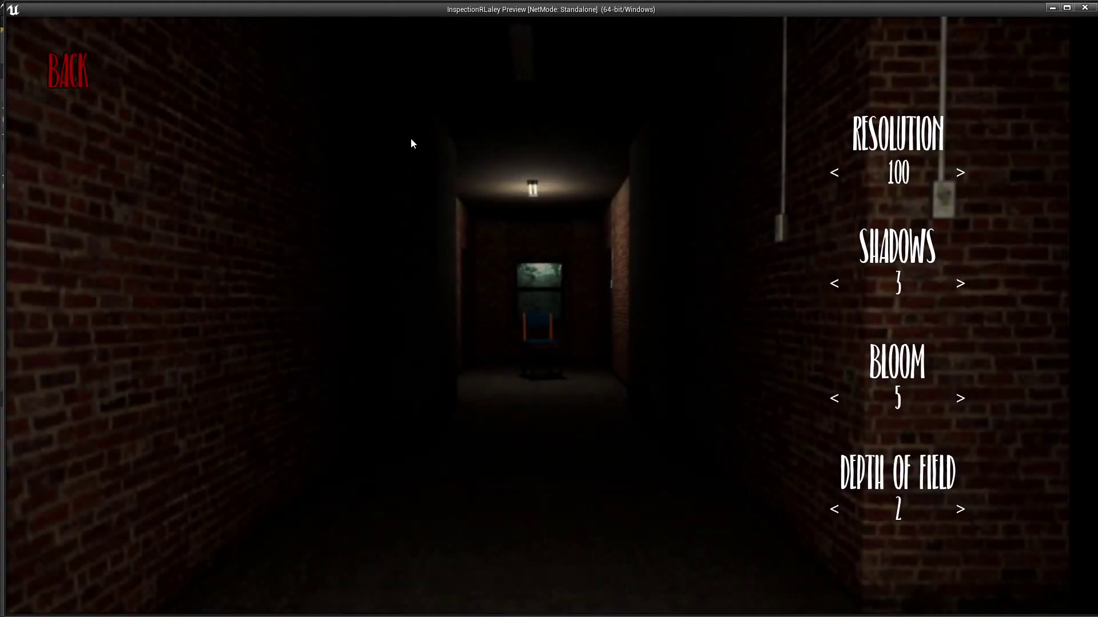
pyautogui.press('Return')
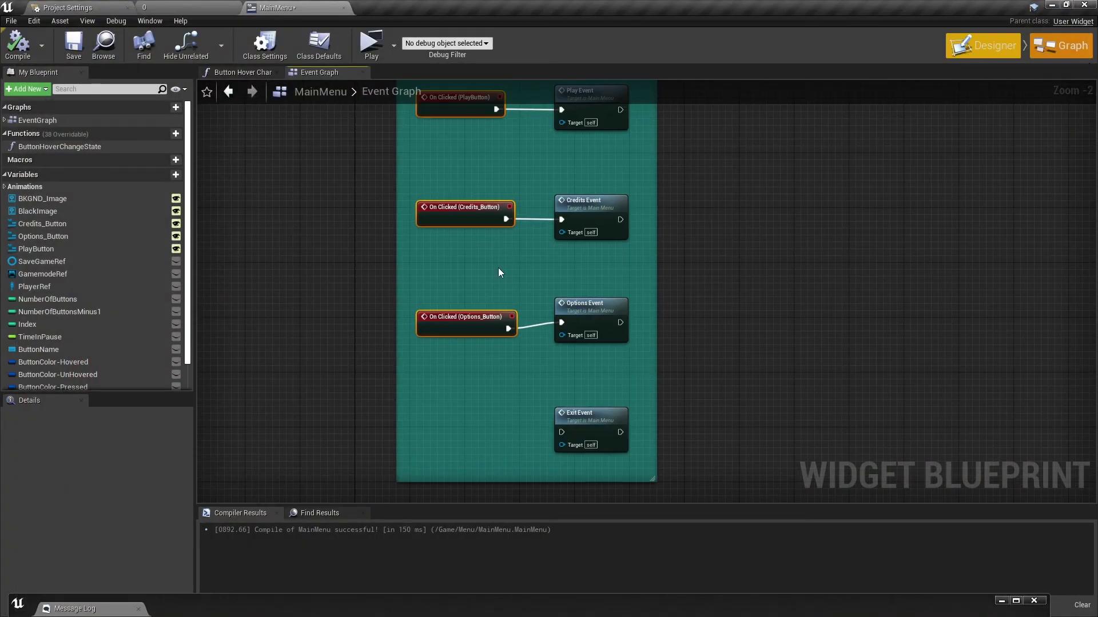
# Step: In the Designer, duplicate Options_Button and rename the copy Exit_Button
pyautogui.click(983, 47)
pyautogui.scroll(3, 373, 305)
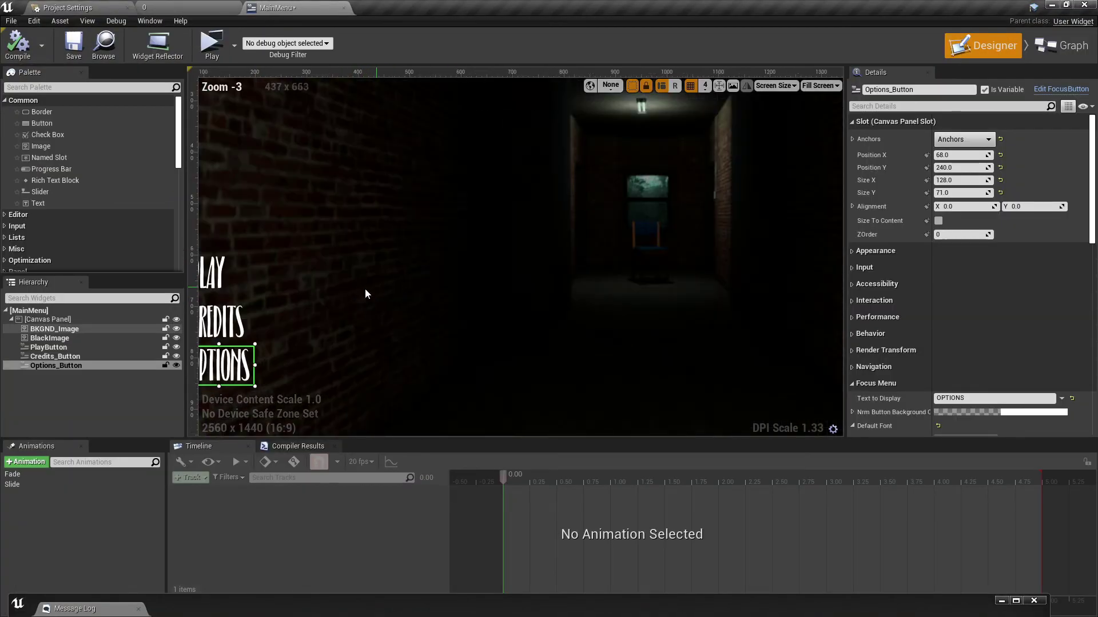
pyautogui.scroll(-1, 383, 282)
pyautogui.click(128, 367)
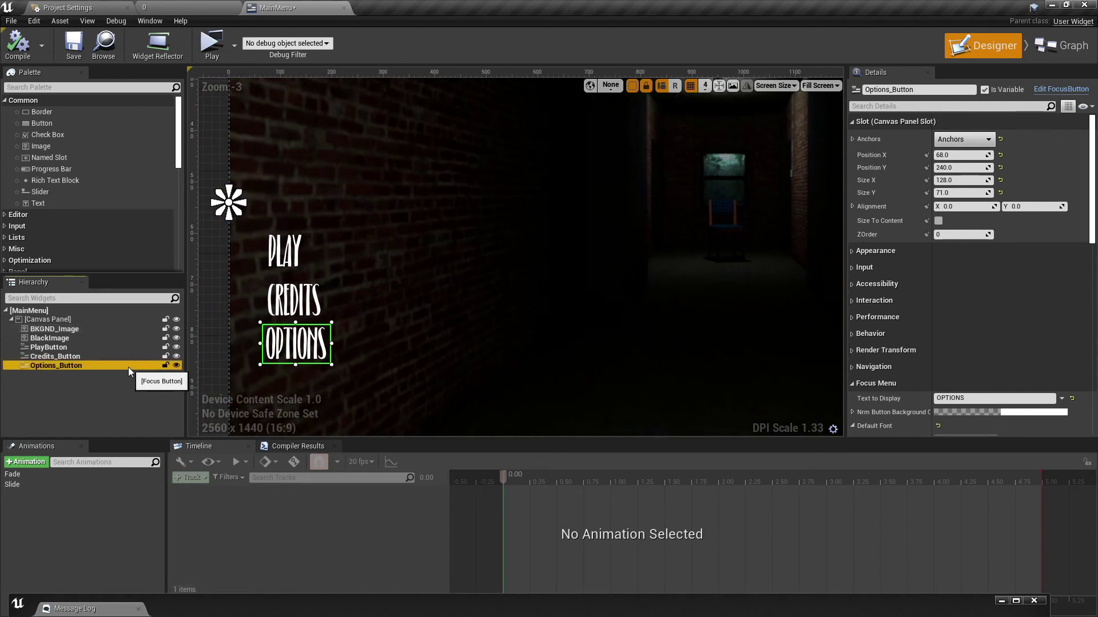
pyautogui.hotkey('ctrl', 'd')
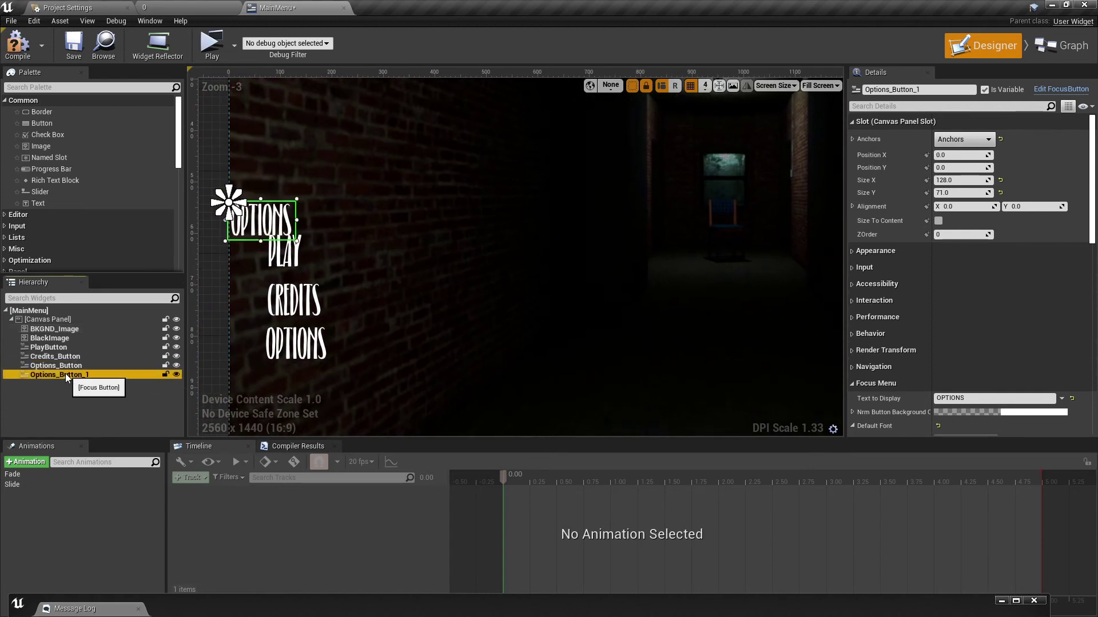
pyautogui.press('F2')
pyautogui.write('e')
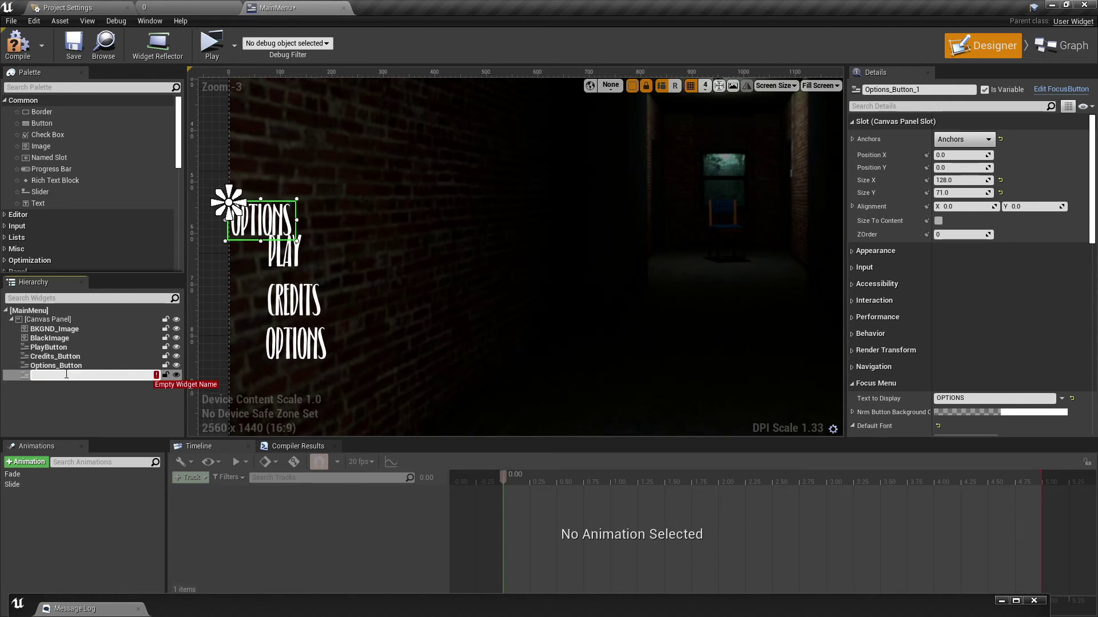
pyautogui.write('Exit_Button')
pyautogui.press('Return')
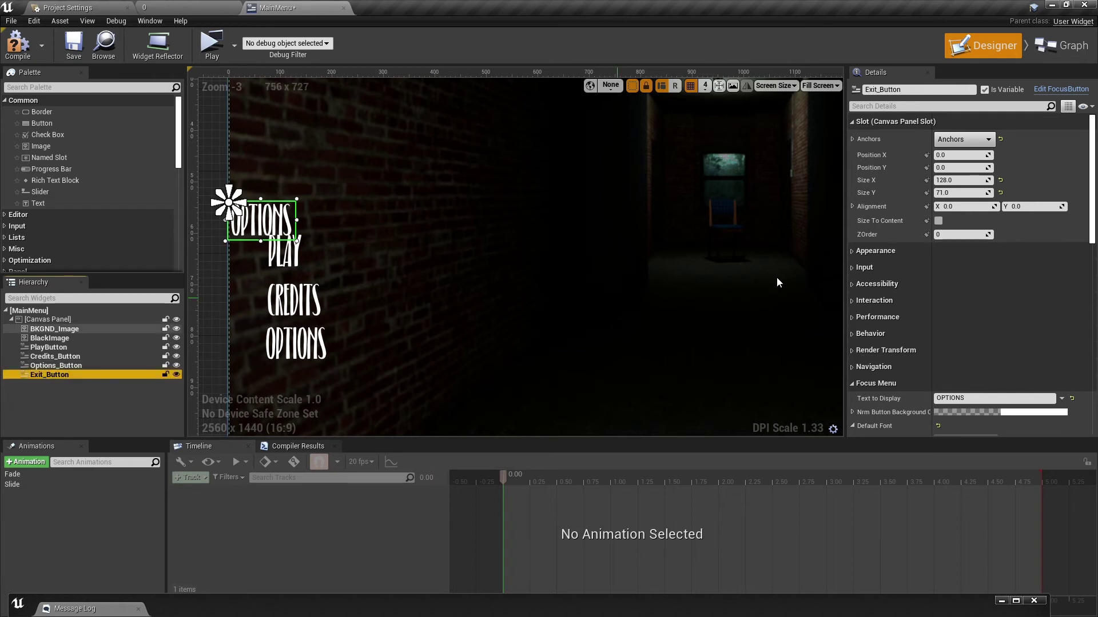
# Step: Set Exit_Button's display text to EXIT and move it beside the Play button, at about X 456, Y 56
pyautogui.click(960, 397)
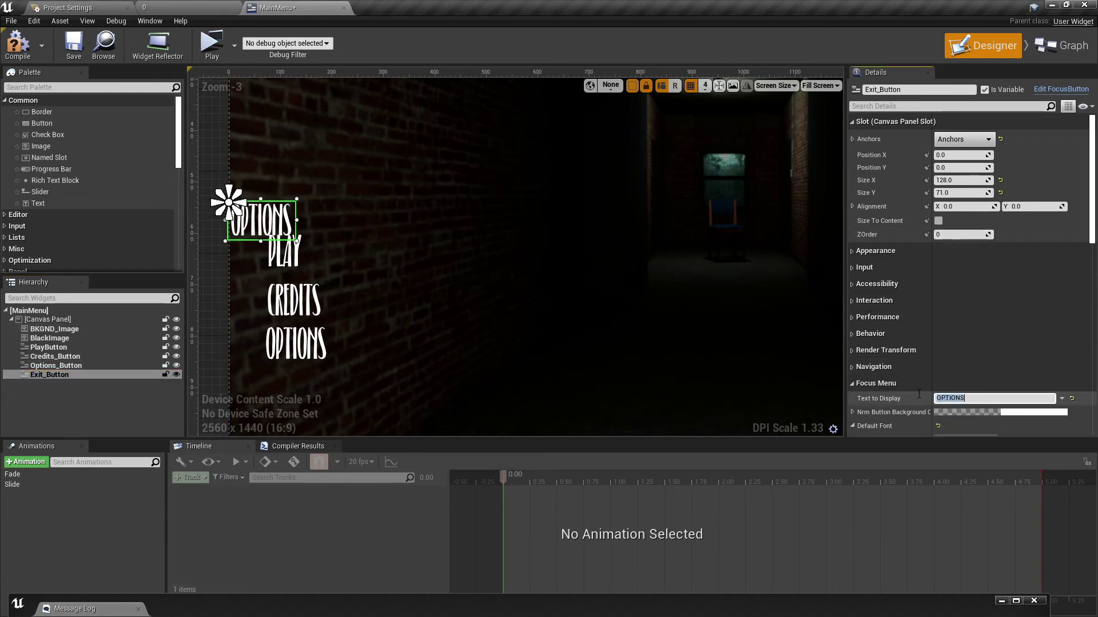
pyautogui.write('EXIT')
pyautogui.press('Return')
pyautogui.moveTo(264, 220); pyautogui.dragTo(494, 251)
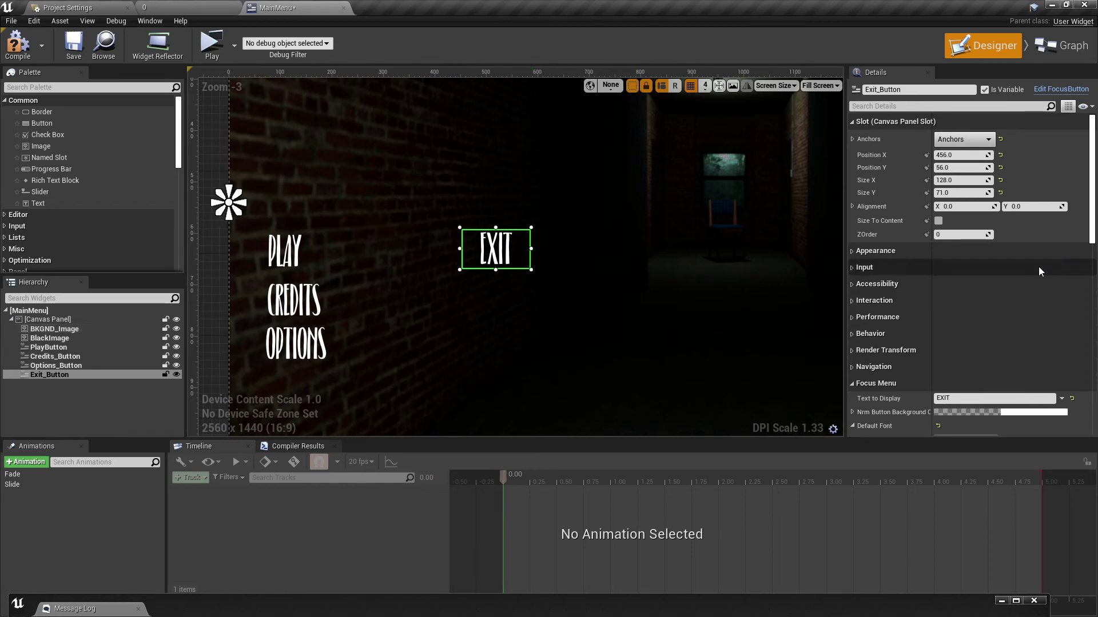
# Step: Set Exit_Button's Left Navigation Widget to PlayButton
pyautogui.scroll(-10, 900, 297)
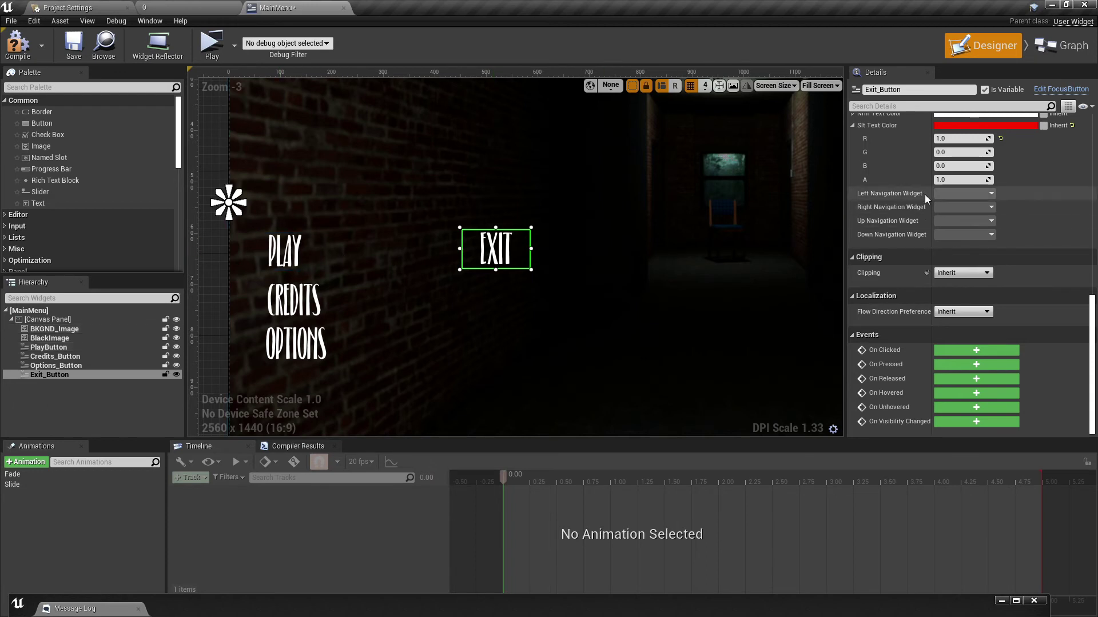
pyautogui.click(945, 195)
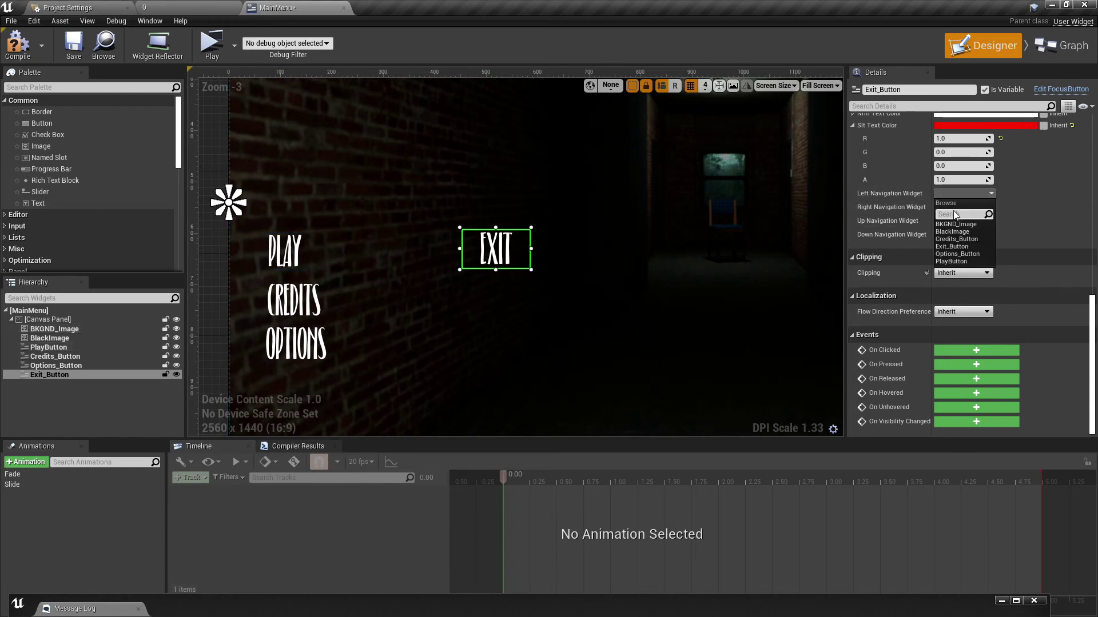
pyautogui.click(953, 261)
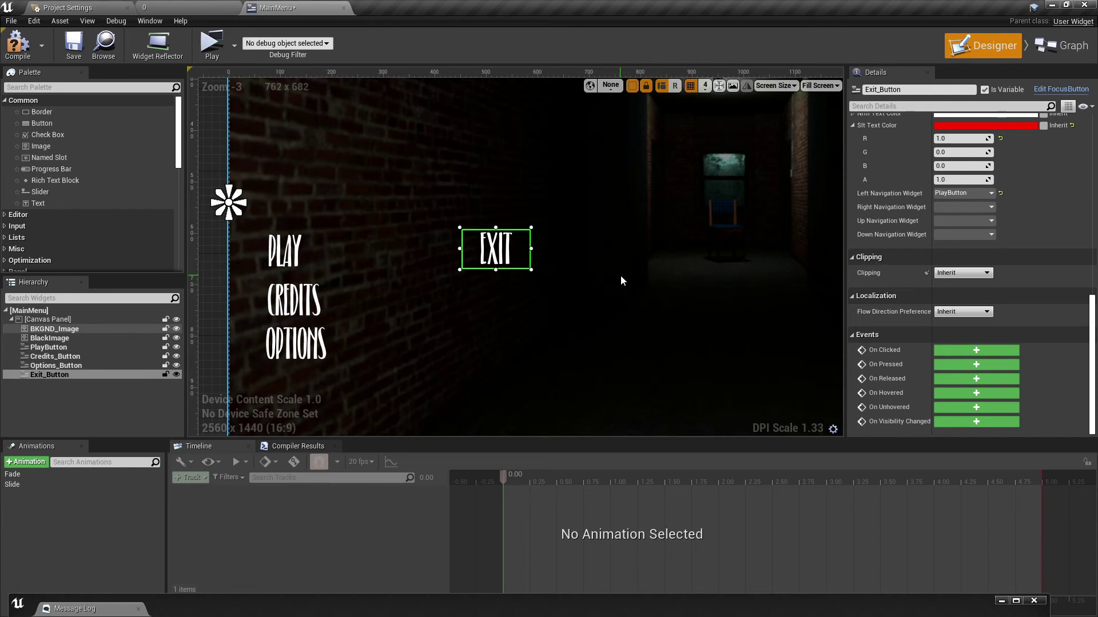
# Step: Set the Right Navigation Widget of PlayButton, Credits_Button and Options_Button to Exit_Button
pyautogui.click(298, 253)
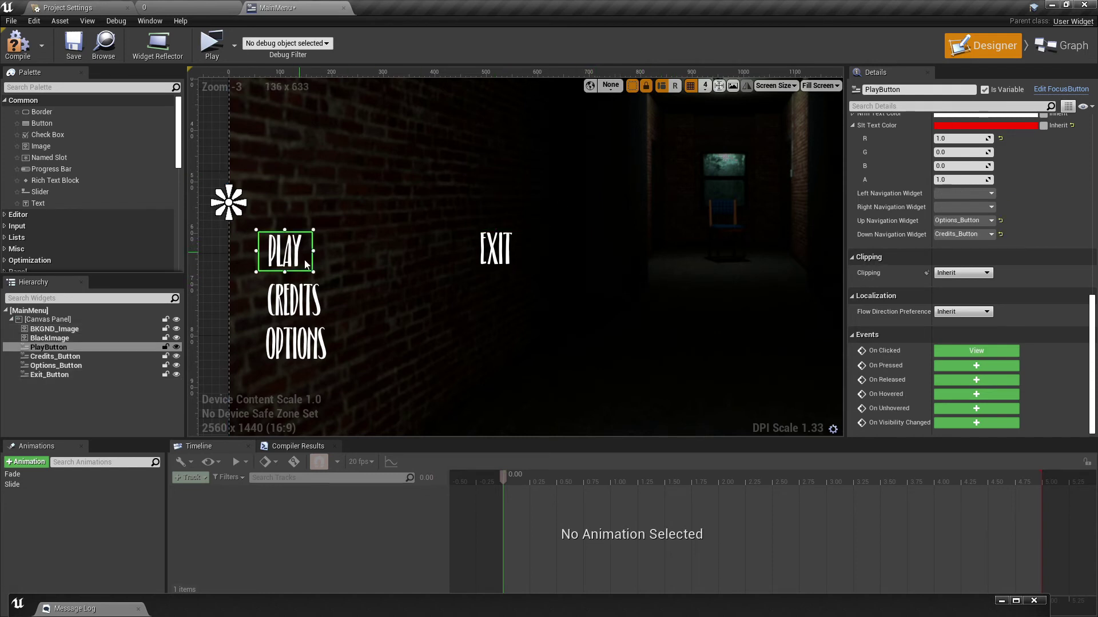
pyautogui.click(949, 207)
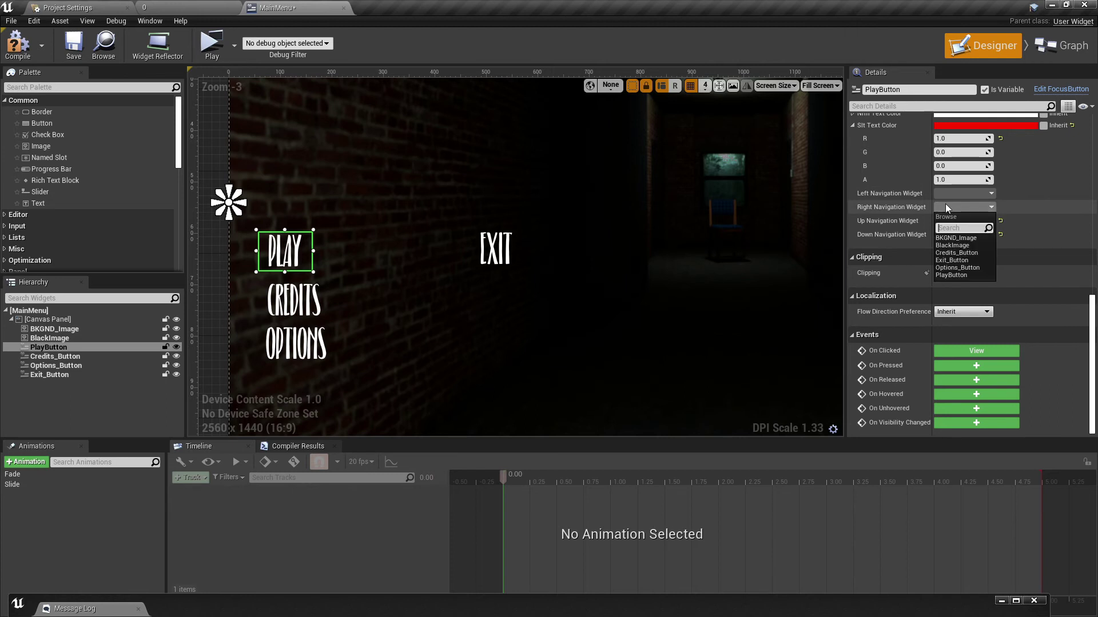
pyautogui.click(953, 260)
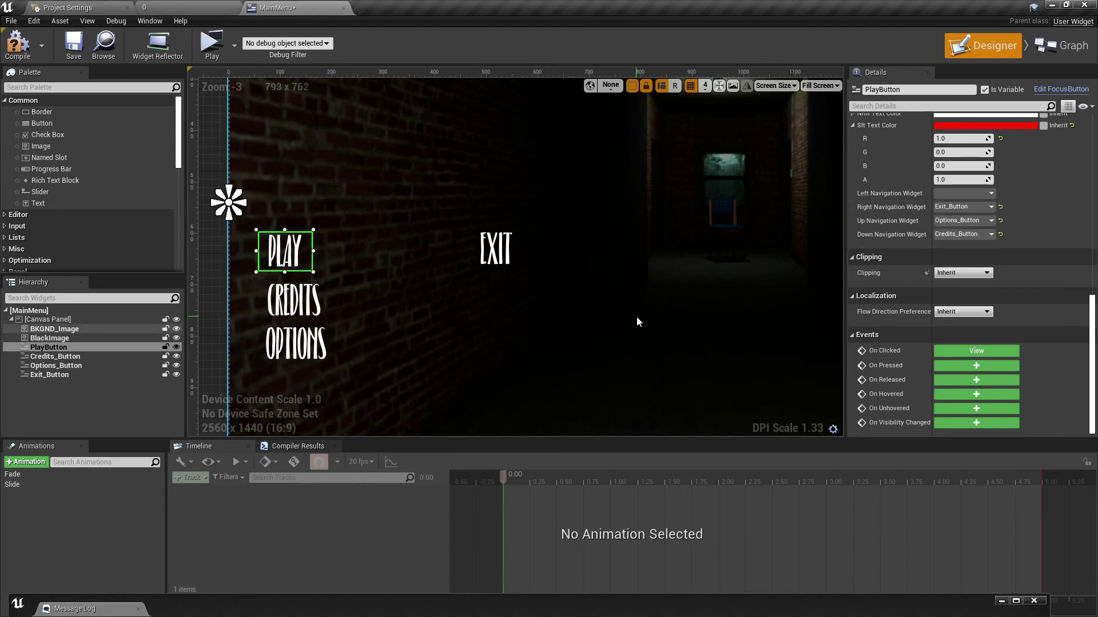
pyautogui.click(294, 303)
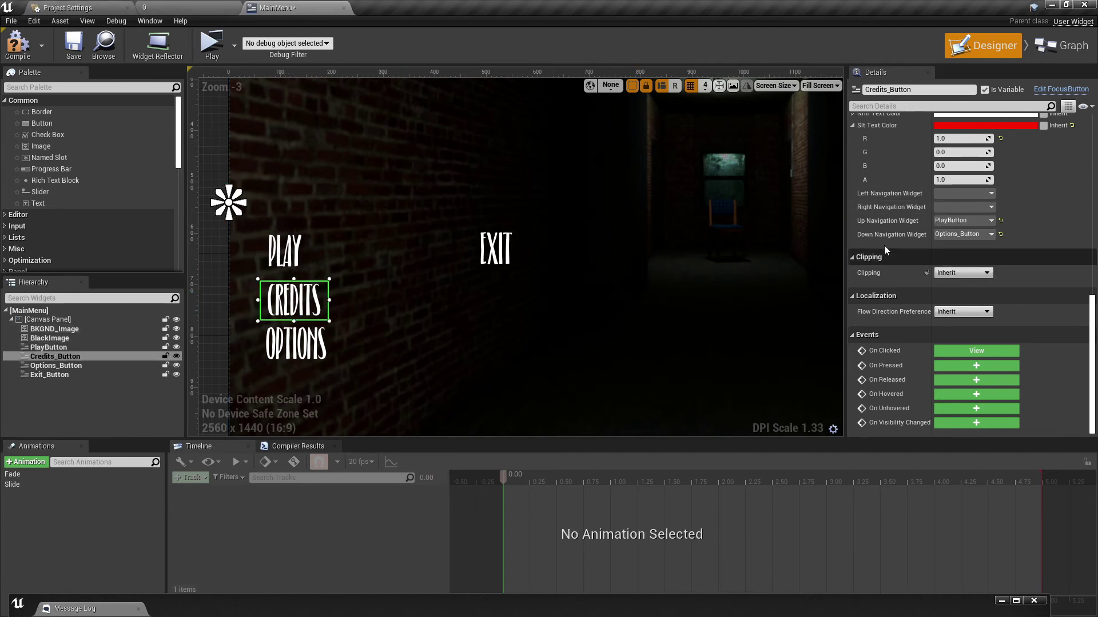
pyautogui.click(951, 207)
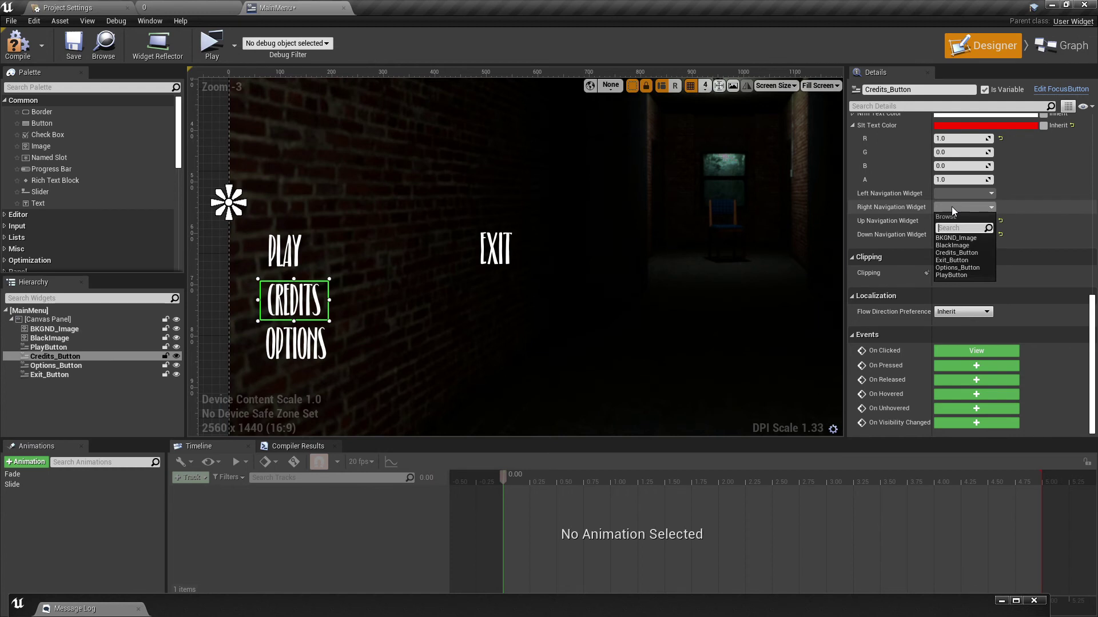
pyautogui.click(952, 260)
pyautogui.click(296, 343)
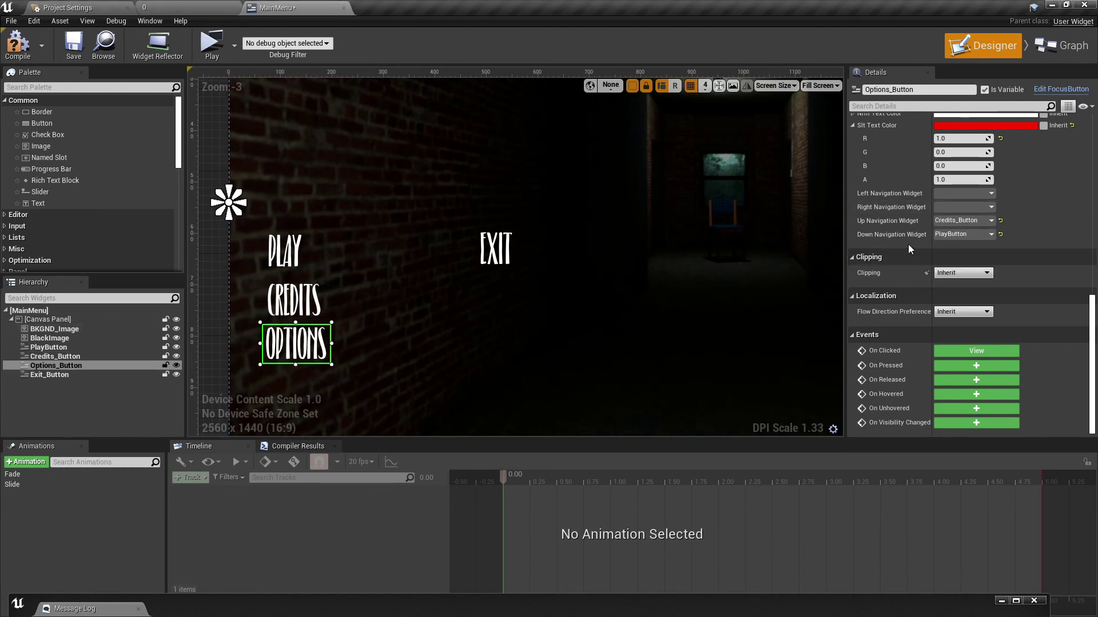
pyautogui.click(951, 208)
pyautogui.click(949, 260)
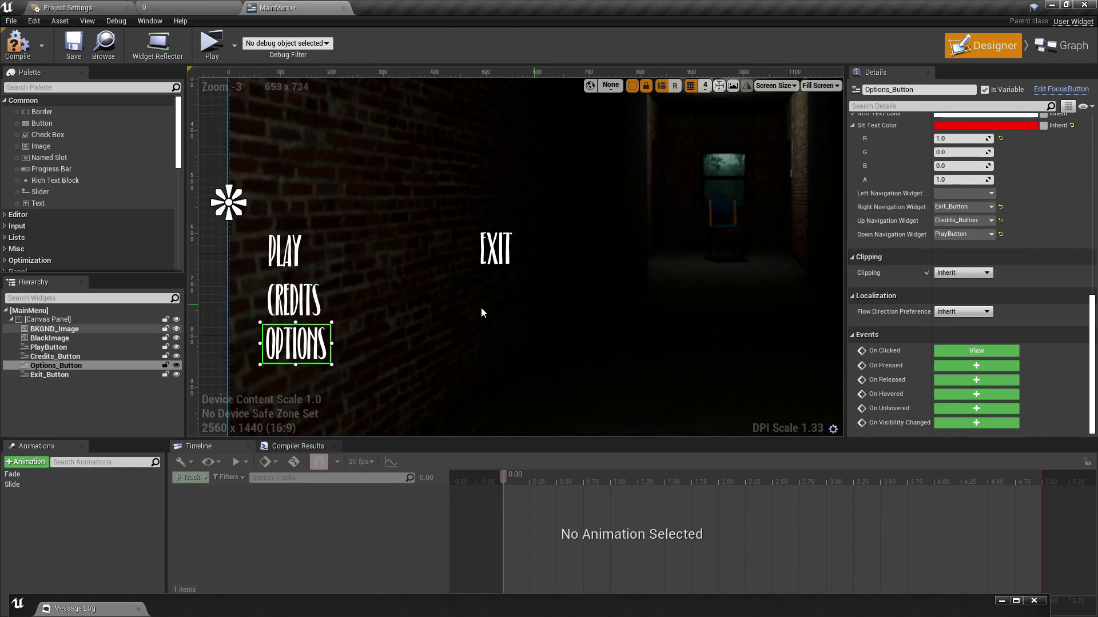
# Step: Play-test the menu, moving the focus down and up the button column and across to Exit
pyautogui.click(210, 42)
pyautogui.press('Down')
pyautogui.press('Up')
pyautogui.press('Right')
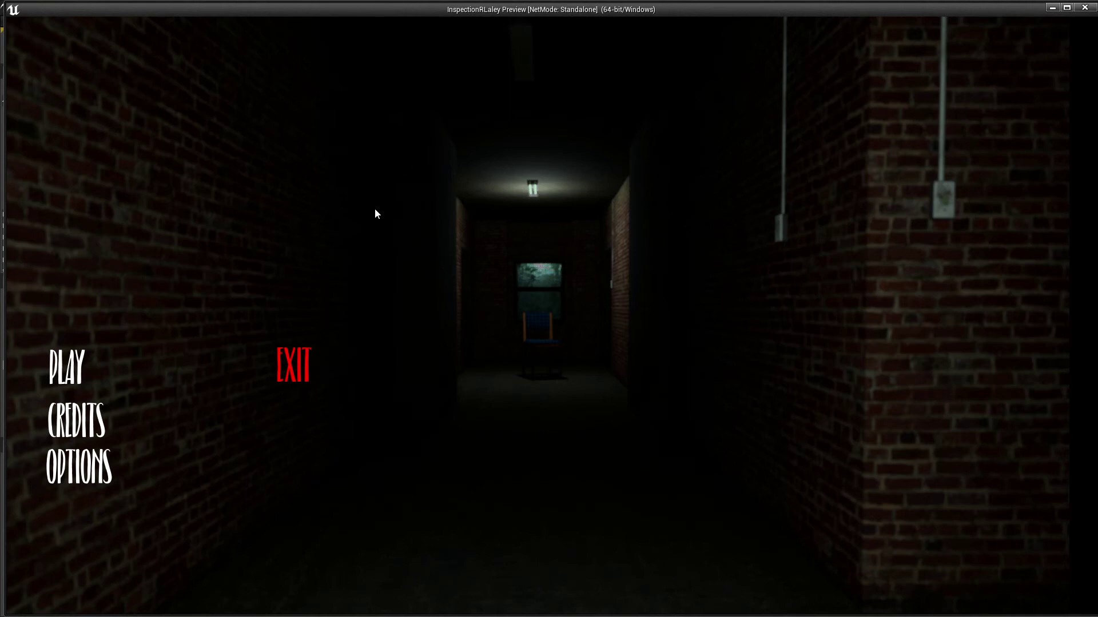
# Step: Test moving focus from Exit back to Play, down the button column and across to Exit again in the running preview
pyautogui.press('Left')
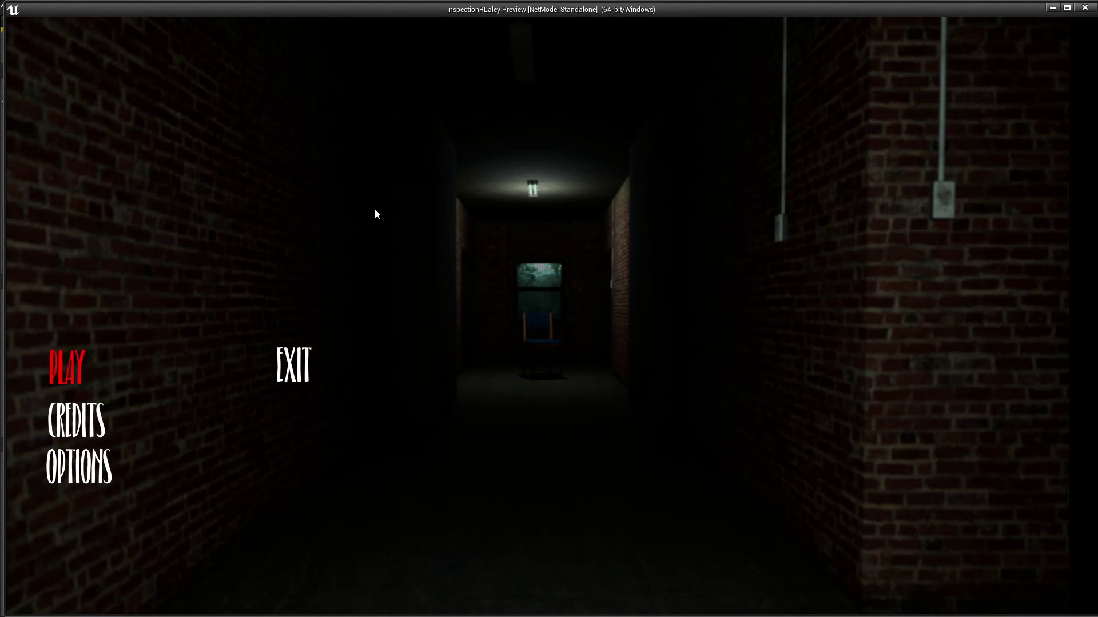
pyautogui.press('Down')
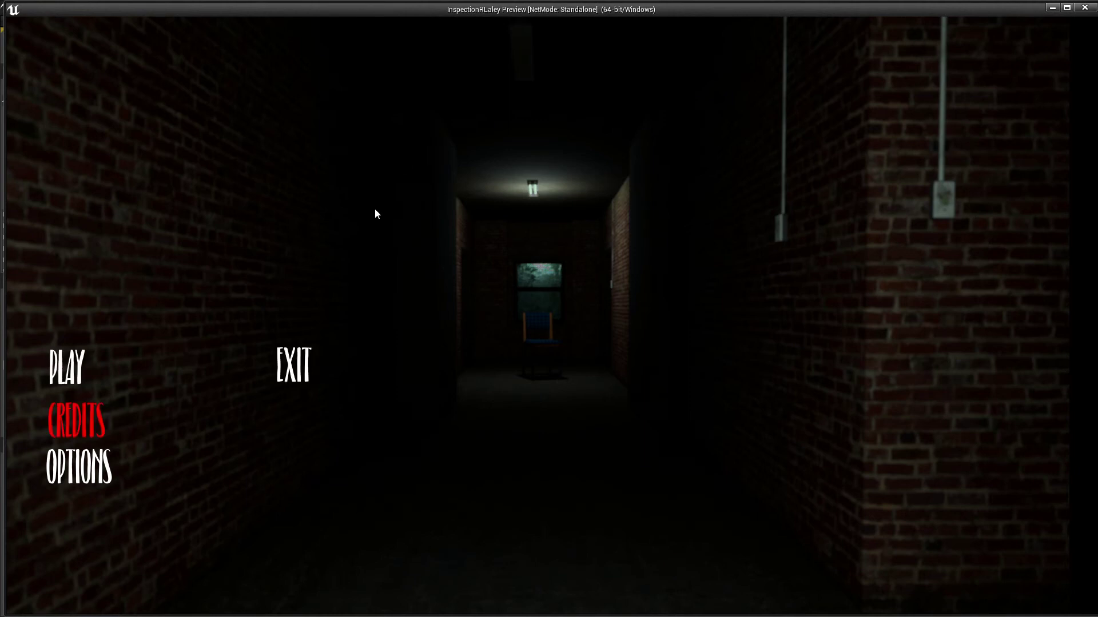
pyautogui.press('Down')
pyautogui.press('Right')
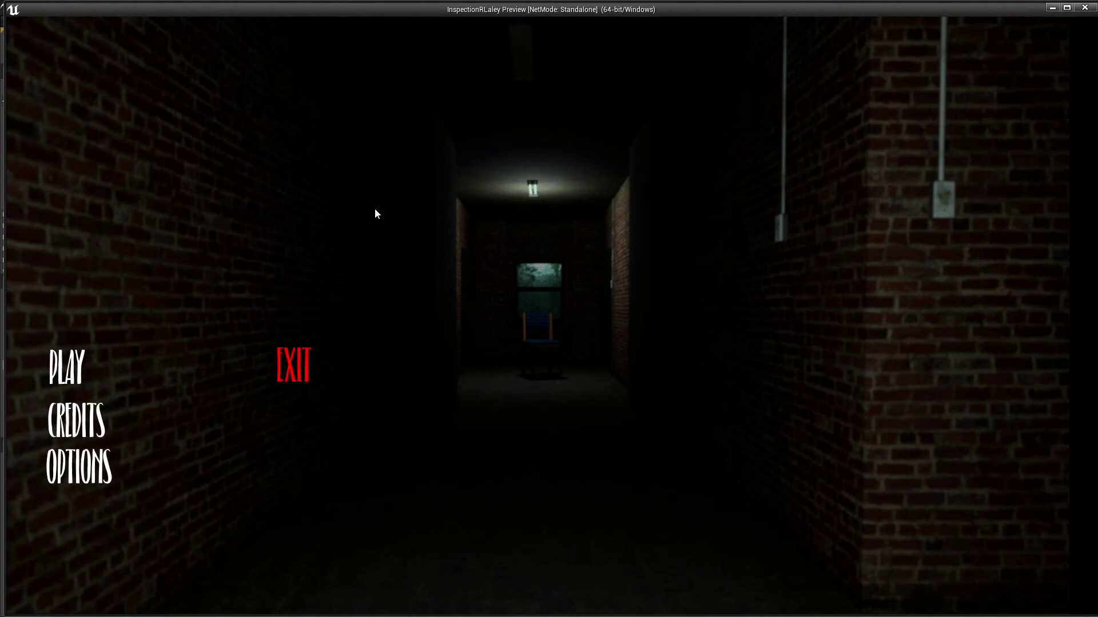
pyautogui.press('Left')
pyautogui.press('Down')
pyautogui.press('Down')
pyautogui.press('Right')
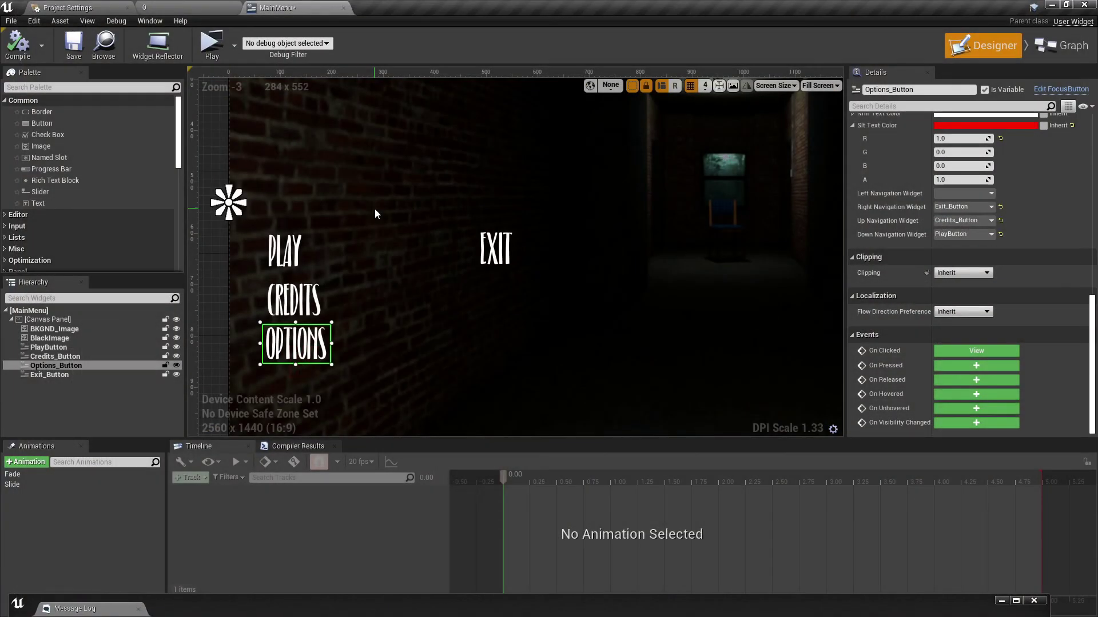
# Step: Set Credits_Button's Right Navigation Widget to Exit_Button
pyautogui.click(55, 356)
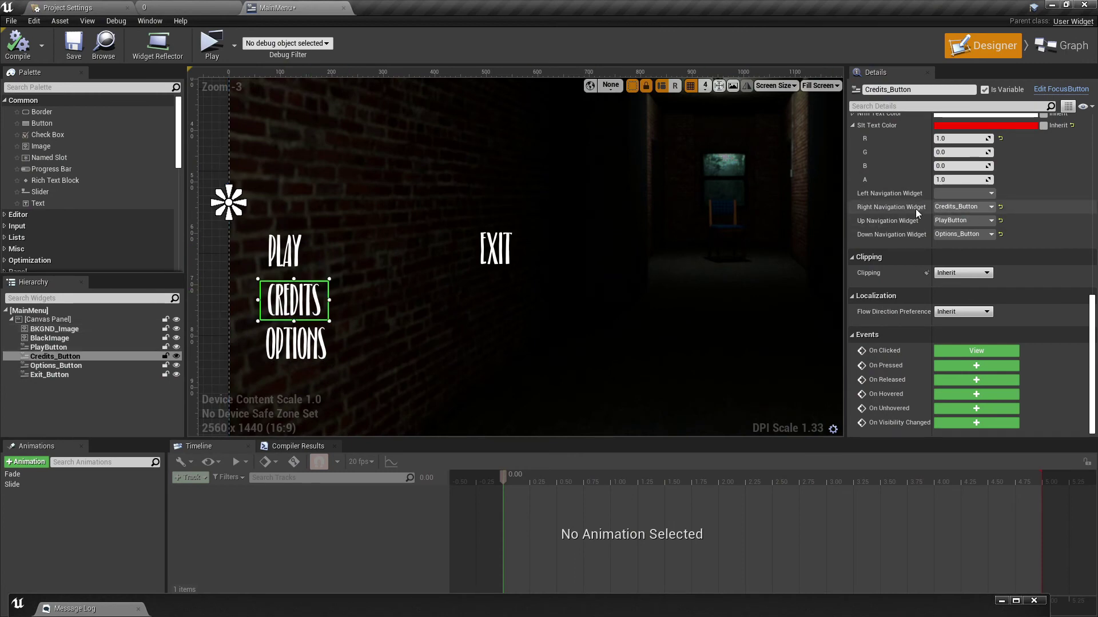
pyautogui.click(955, 207)
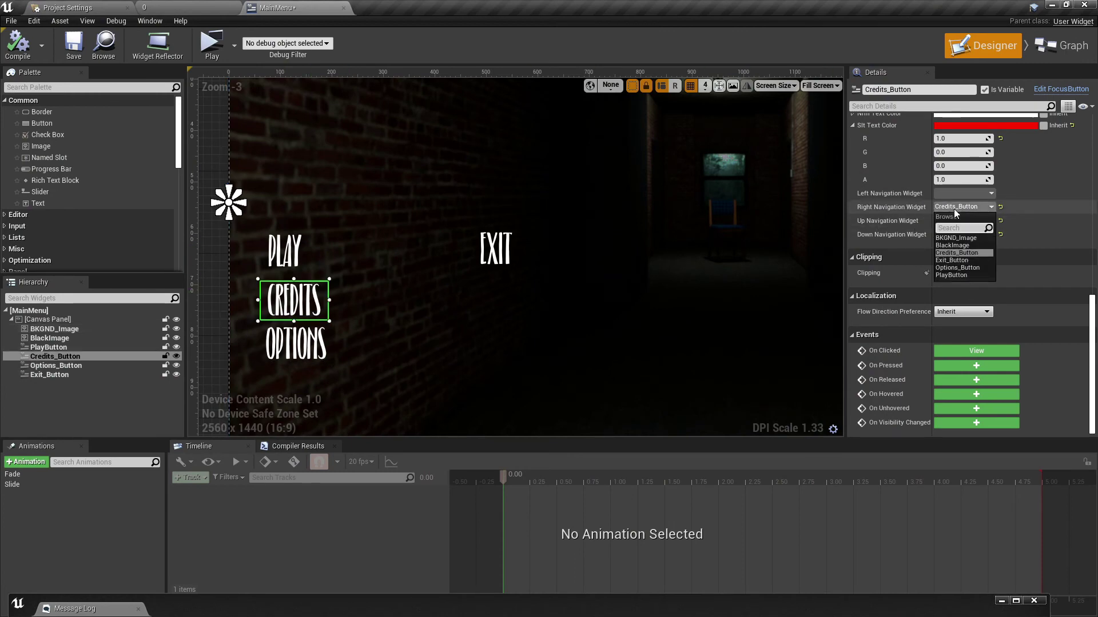
pyautogui.click(949, 260)
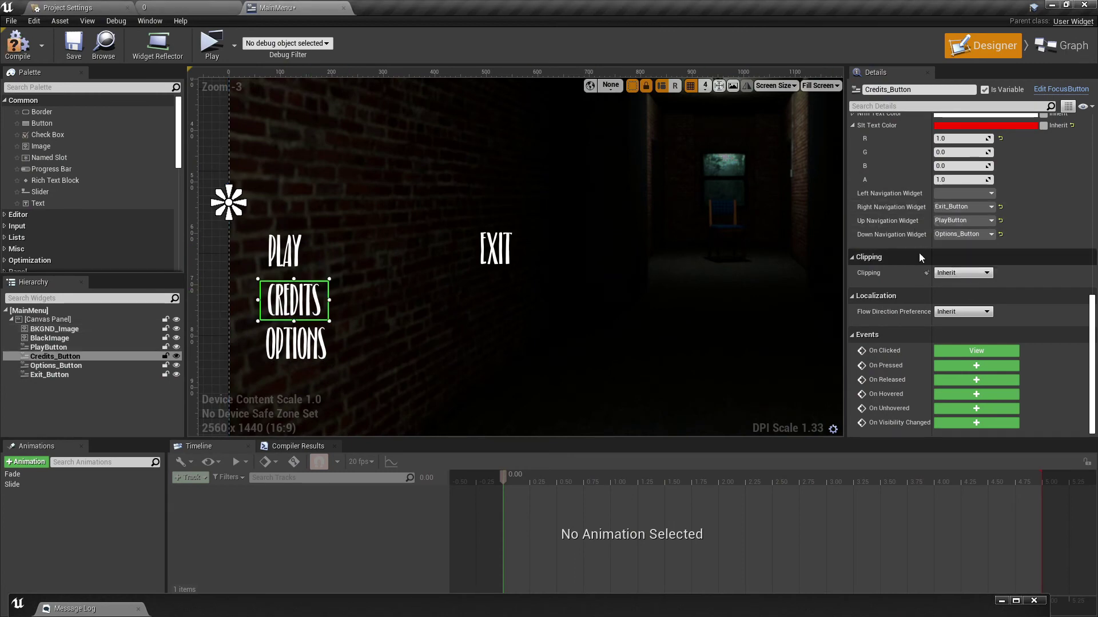
# Step: Play-test the sideways navigation, moving focus between Exit and the Play, Credits and Options buttons, and end the preview
pyautogui.click(228, 55)
pyautogui.press('Right')
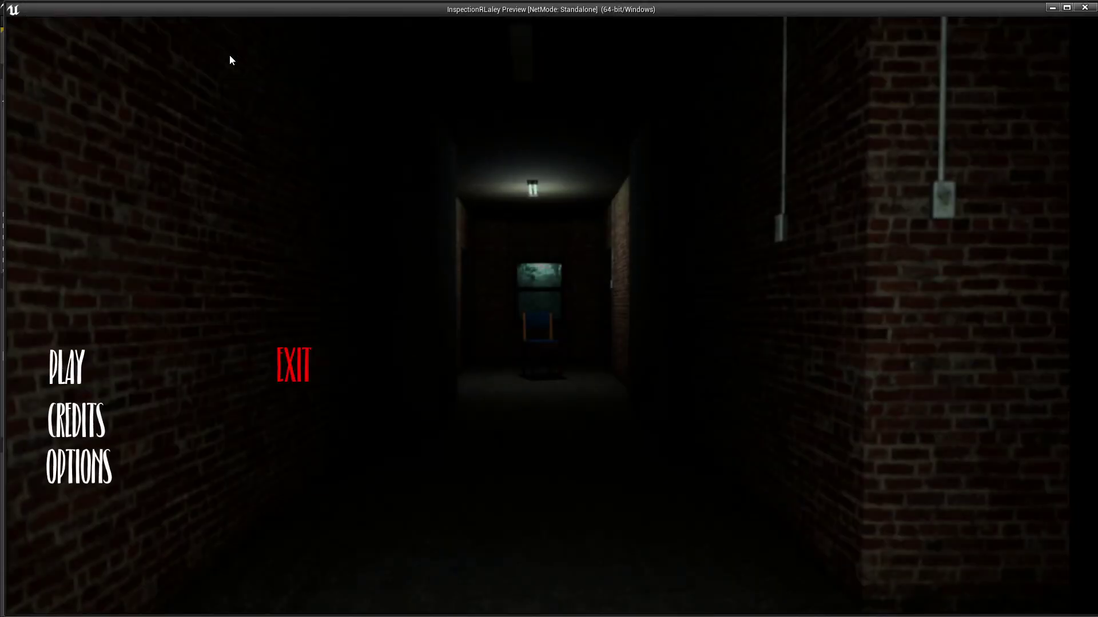
pyautogui.press('Left')
pyautogui.press('Down')
pyautogui.press('Right')
pyautogui.press('Left')
pyautogui.press('Down')
pyautogui.press('Down')
pyautogui.press('Right')
pyautogui.press('Left')
pyautogui.press('Down')
pyautogui.press('Right')
pyautogui.press('Left')
pyautogui.press('Down')
pyautogui.press('Right')
pyautogui.press('Left')
pyautogui.press('Down')
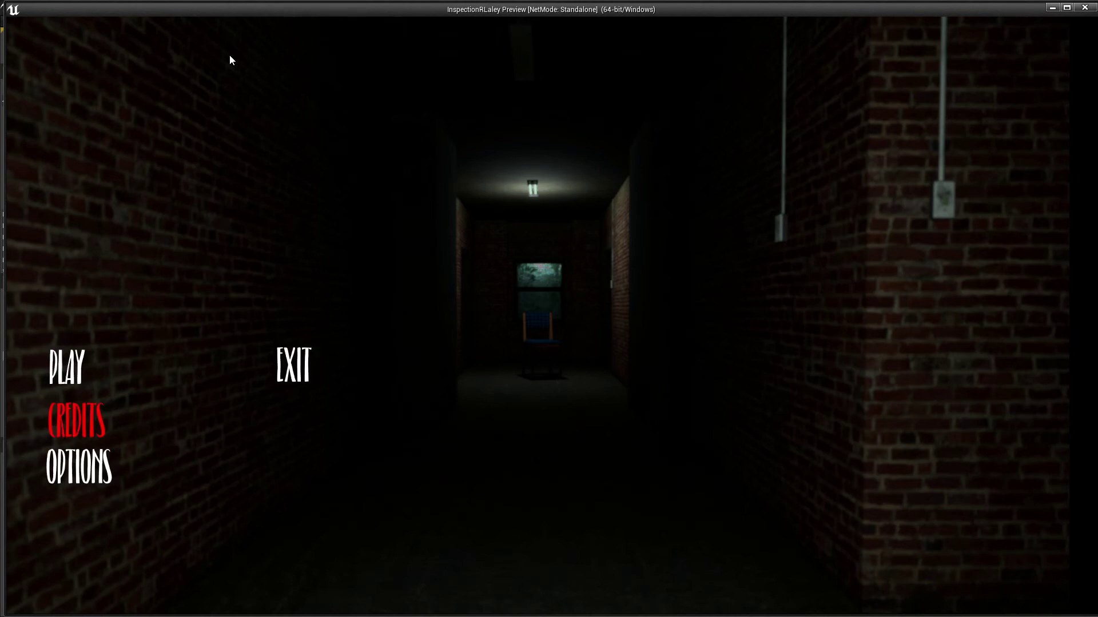
pyautogui.press('Escape')
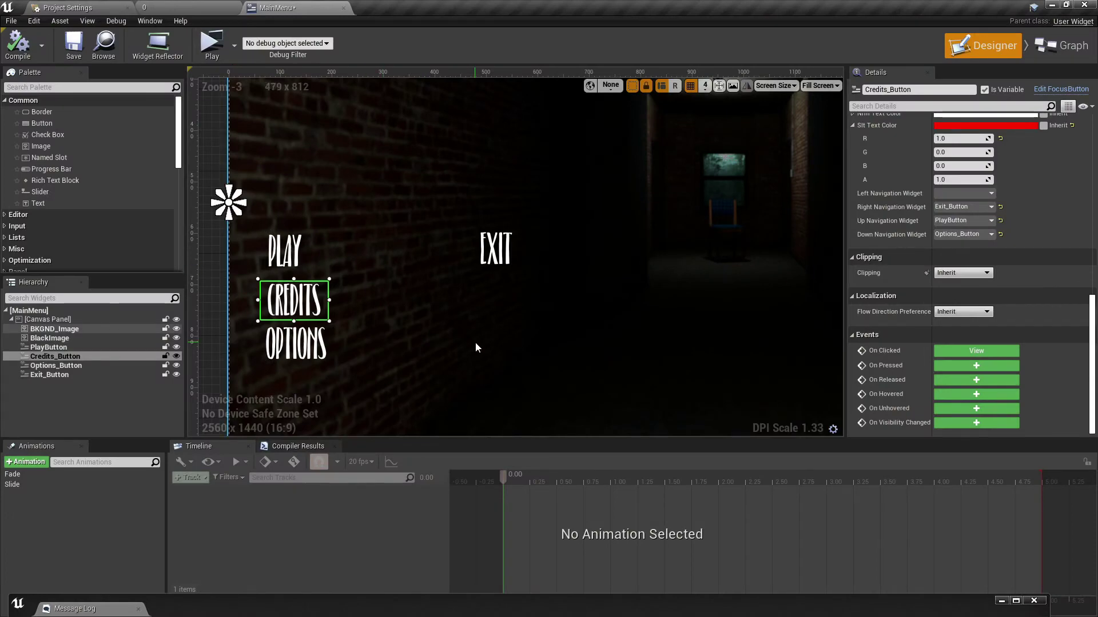
# Step: Move Exit_Button below the Options button in the menu column, to about X 44, Y 328
pyautogui.scroll(-4, 475, 341)
pyautogui.scroll(3, 464, 325)
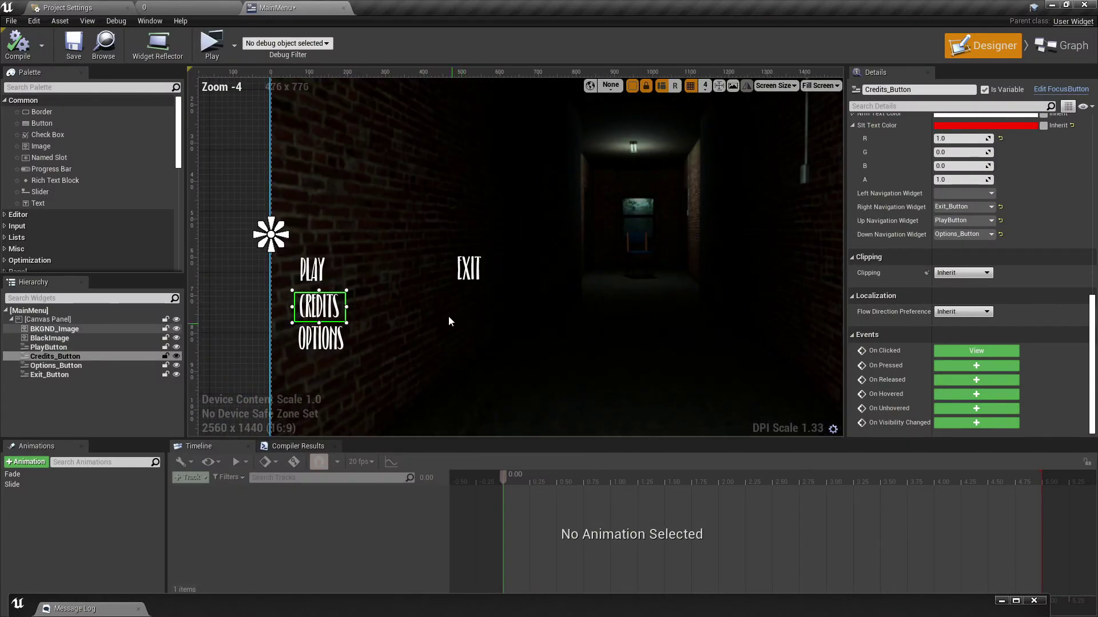
pyautogui.moveTo(458, 271); pyautogui.dragTo(431, 345)
pyautogui.moveTo(410, 381); pyautogui.dragTo(319, 373)
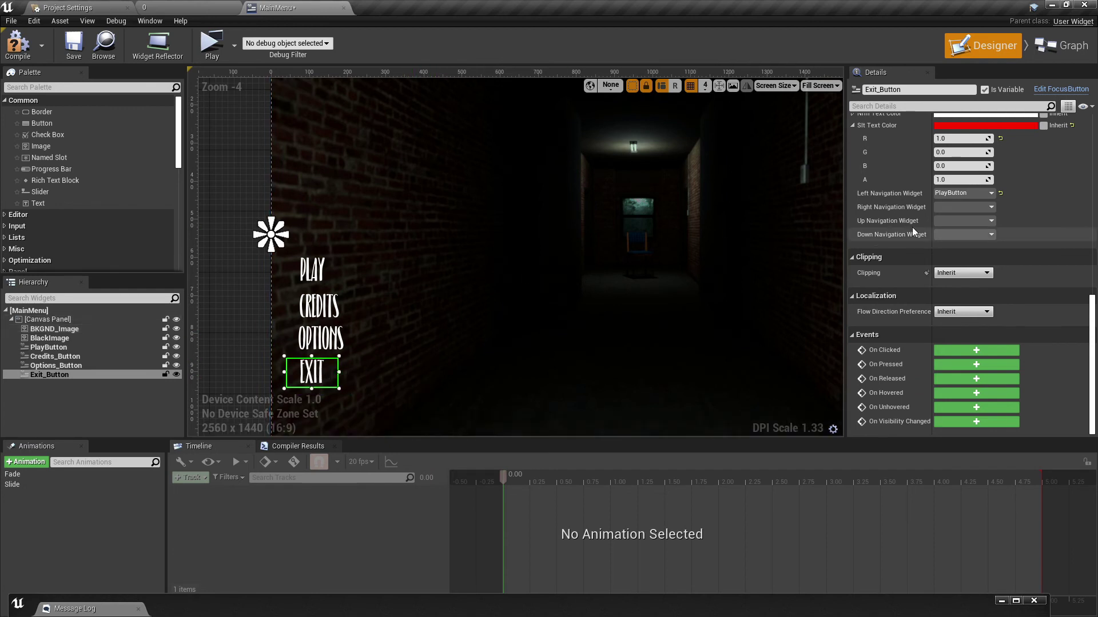
pyautogui.click(965, 207)
pyautogui.click(886, 201)
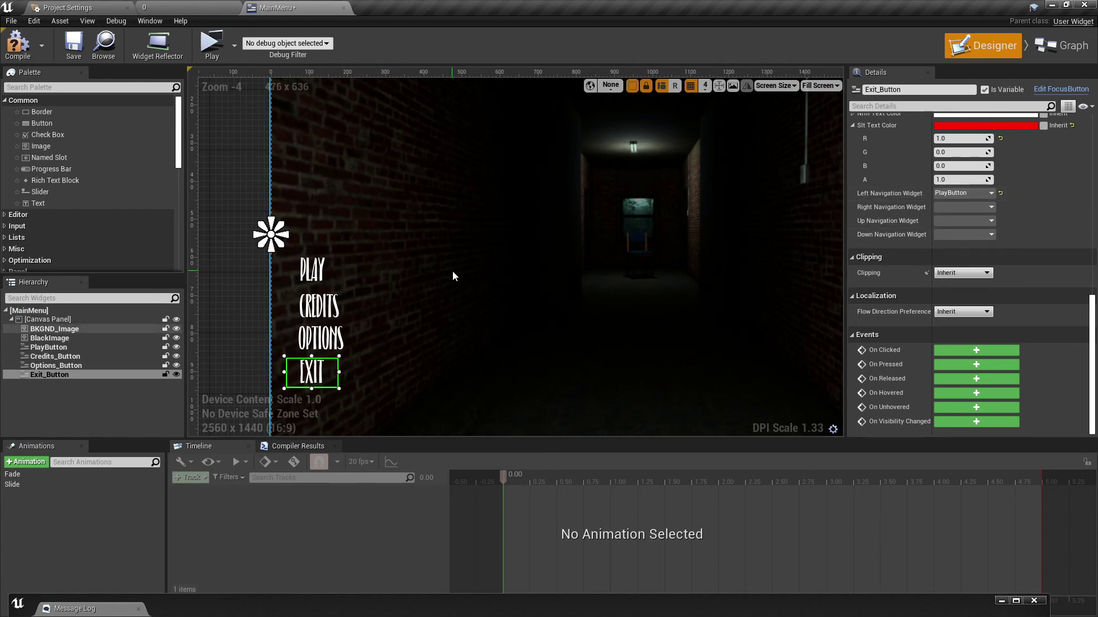
pyautogui.moveTo(498, 251)
pyautogui.mouseDown(button='right')
pyautogui.moveTo(464, 290)
pyautogui.moveTo(463, 263)
pyautogui.moveTo(478, 248)
pyautogui.mouseUp(button='right')
pyautogui.scroll(-2, 479, 248)
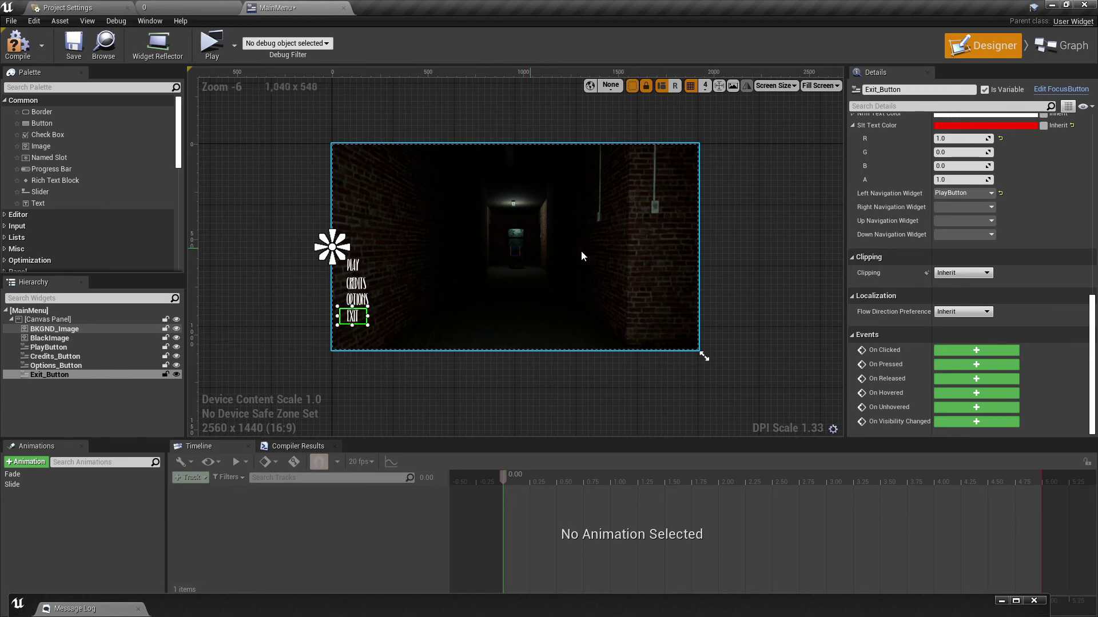
# Step: Add an On Clicked event for Exit_Button in the event graph and connect it to the Exit Event call
pyautogui.click(1063, 47)
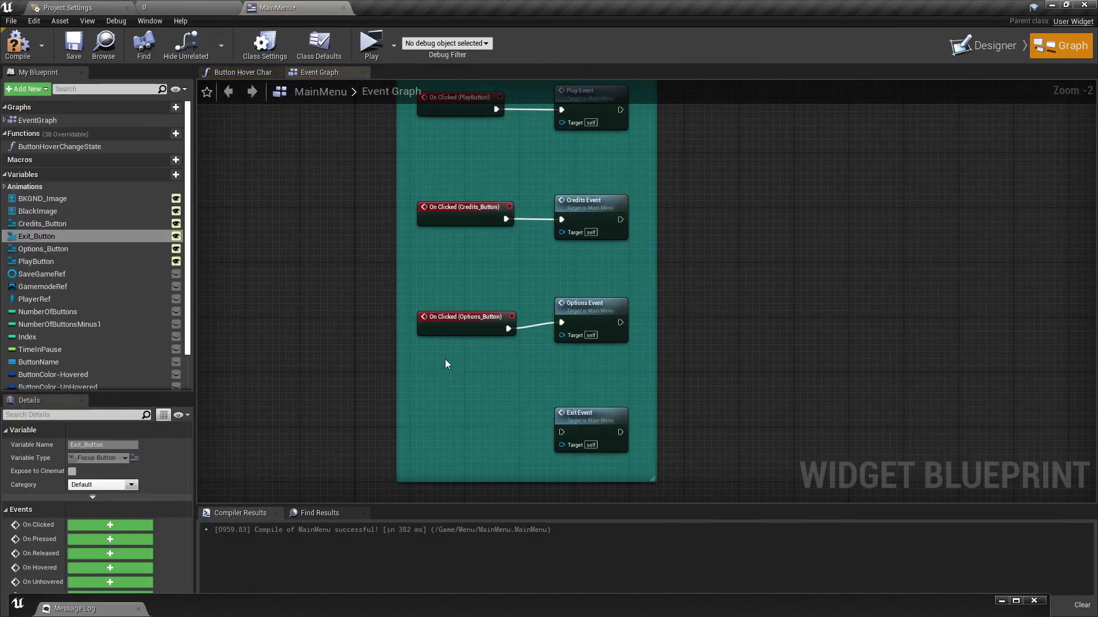
pyautogui.moveTo(445, 361); pyautogui.dragTo(437, 281, button='right')
pyautogui.click(36, 236)
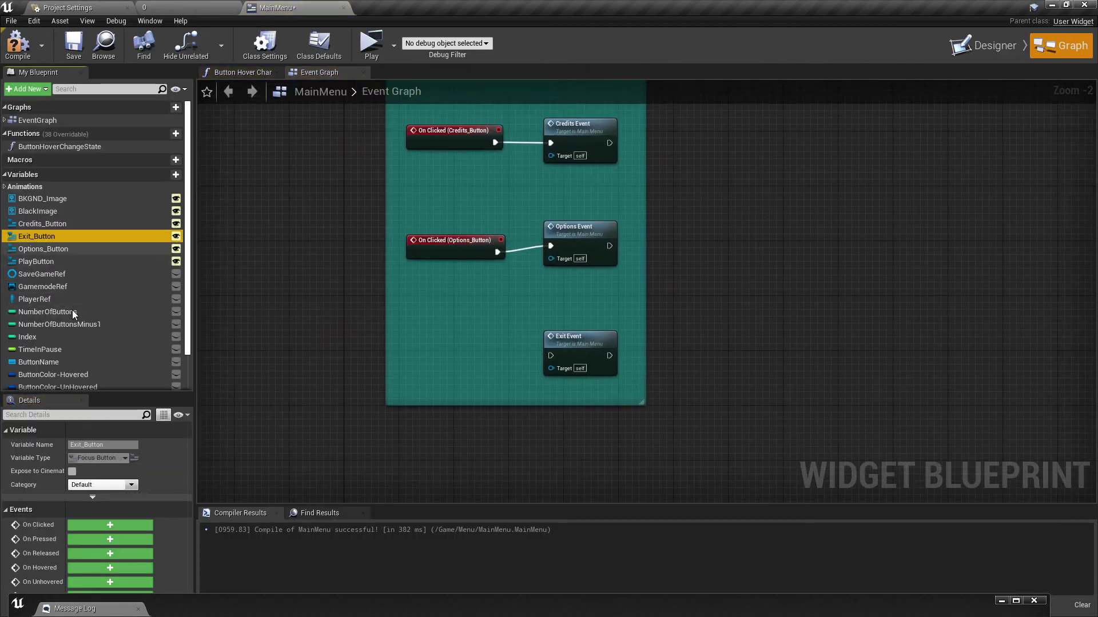
pyautogui.click(184, 517)
pyautogui.scroll(2, 718, 286)
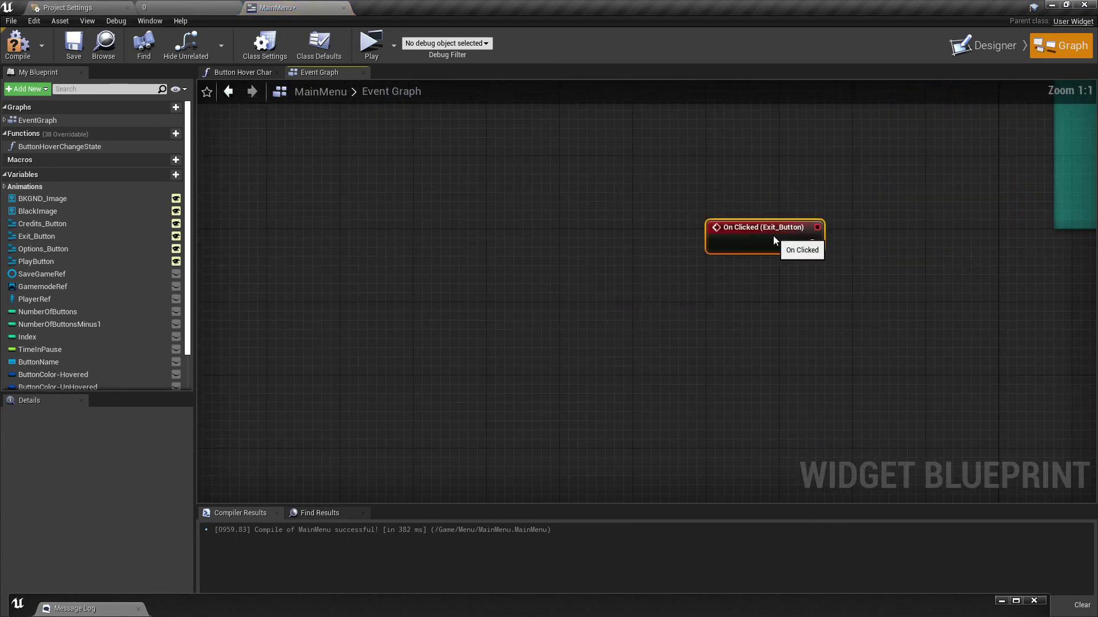
pyautogui.moveTo(718, 272); pyautogui.dragTo(354, 345, button='right')
pyautogui.moveTo(355, 335); pyautogui.dragTo(522, 372)
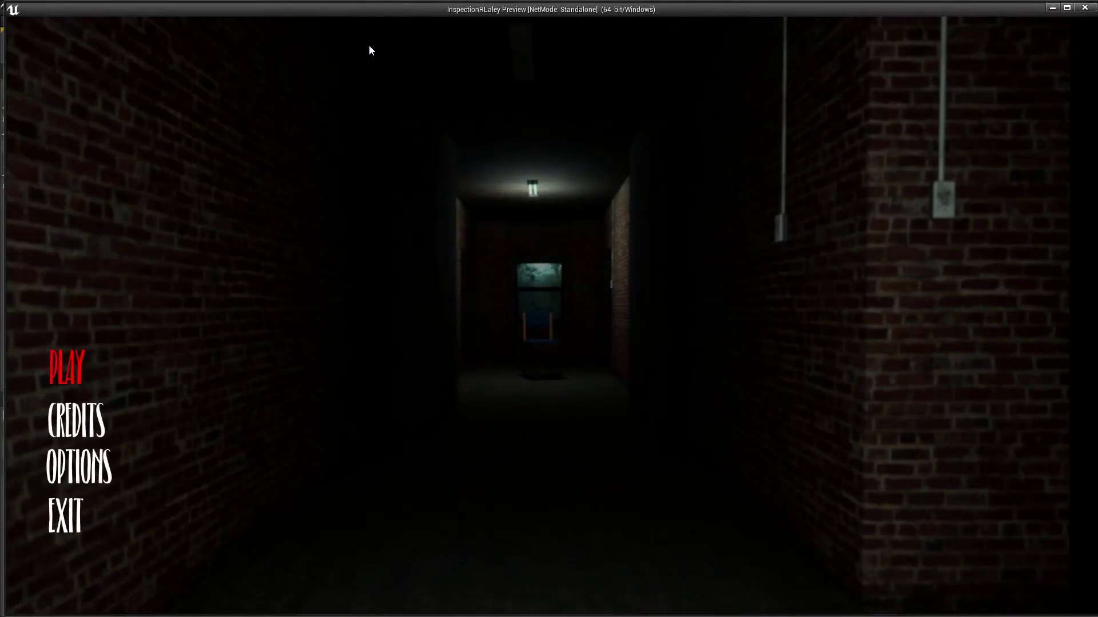
# Step: Play-test the four-button column, moving focus down through the buttons and back up
pyautogui.press('Down')
pyautogui.press('Down')
pyautogui.press('Down')
pyautogui.press('Down')
pyautogui.press('Up')
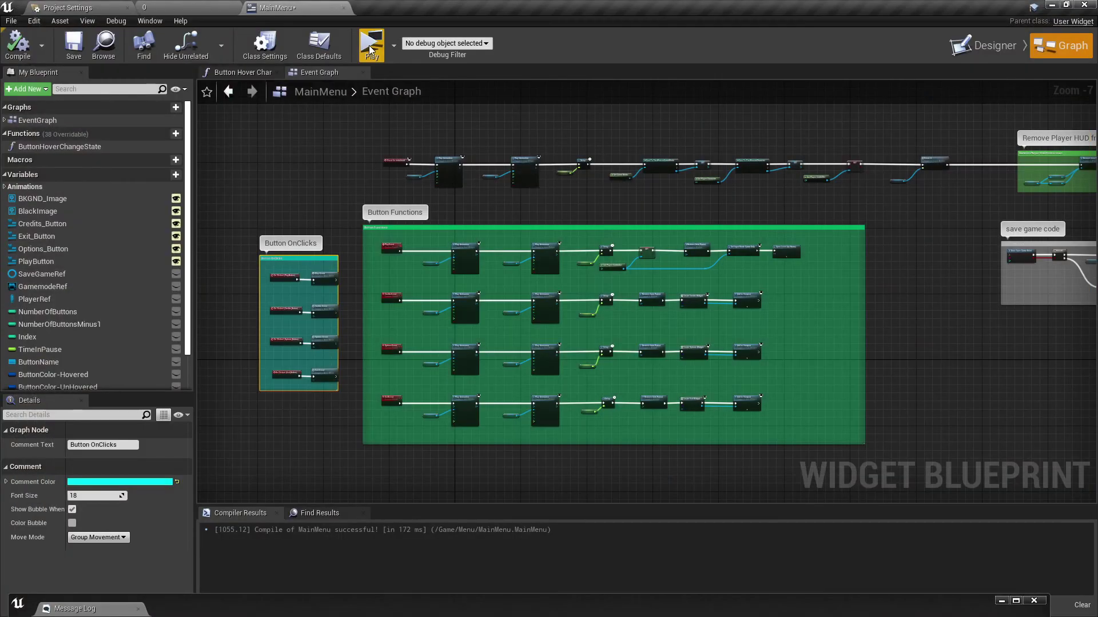
# Step: Clear Exit_Button's Left Navigation Widget by resetting it to its default
pyautogui.click(995, 46)
pyautogui.scroll(2, 341, 348)
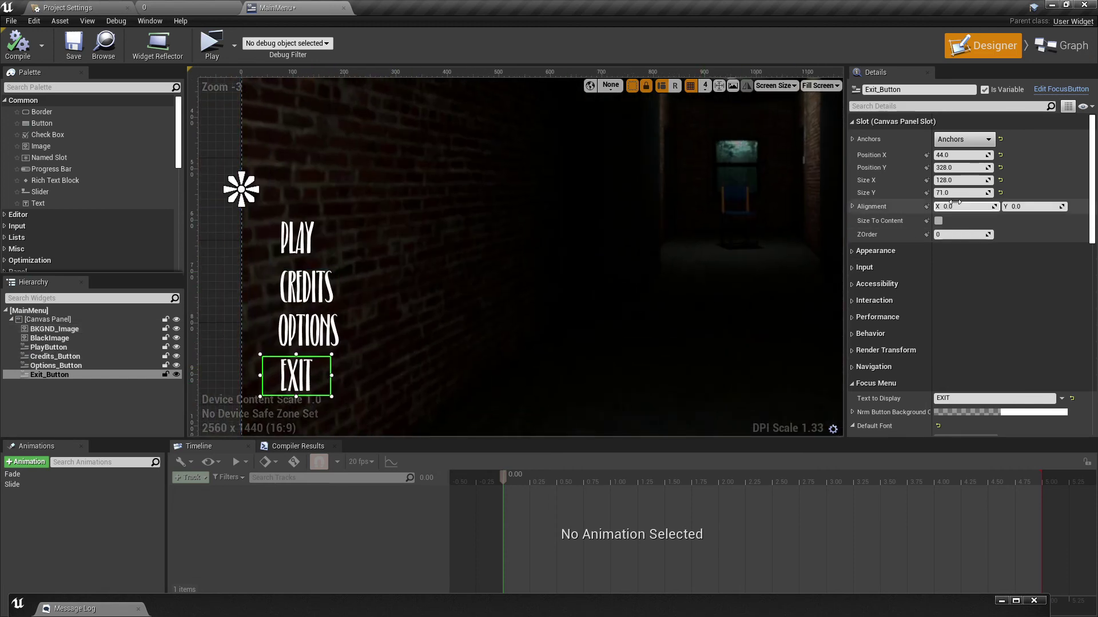
pyautogui.scroll(-5, 887, 298)
pyautogui.scroll(-5, 886, 299)
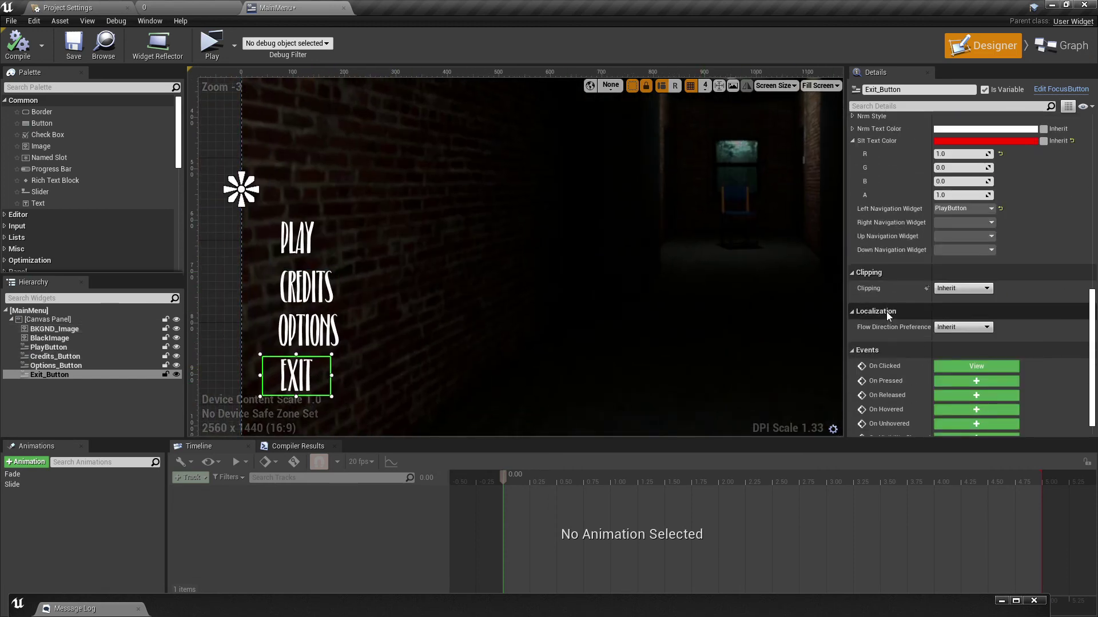
pyautogui.click(1001, 208)
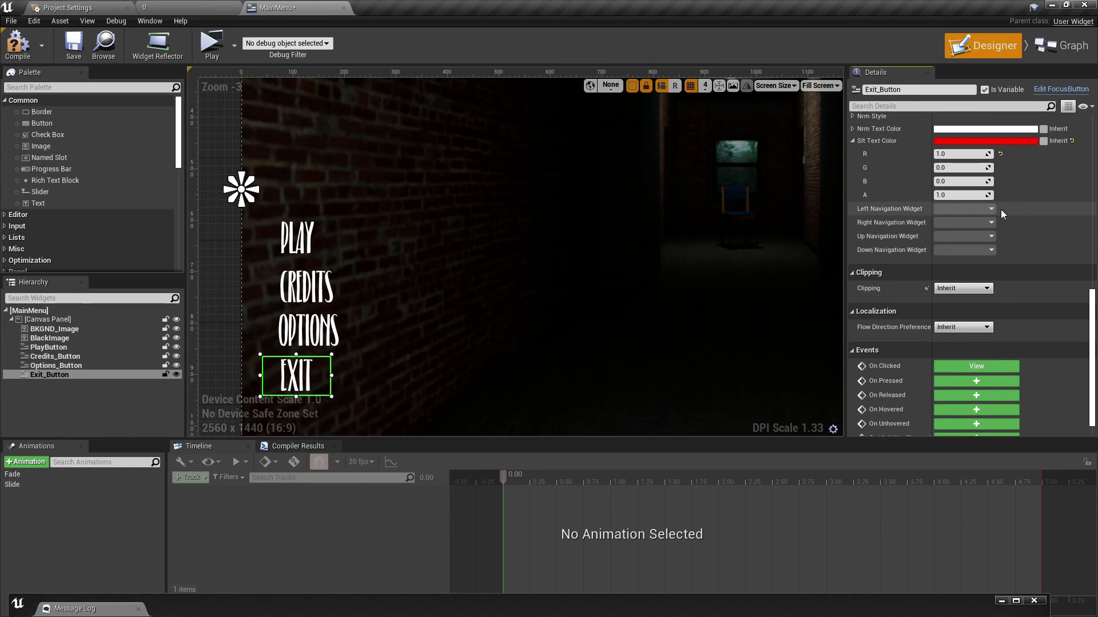
# Step: Set Exit_Button's Up Navigation Widget to Options_Button and its Down Navigation Widget to PlayButton
pyautogui.click(946, 234)
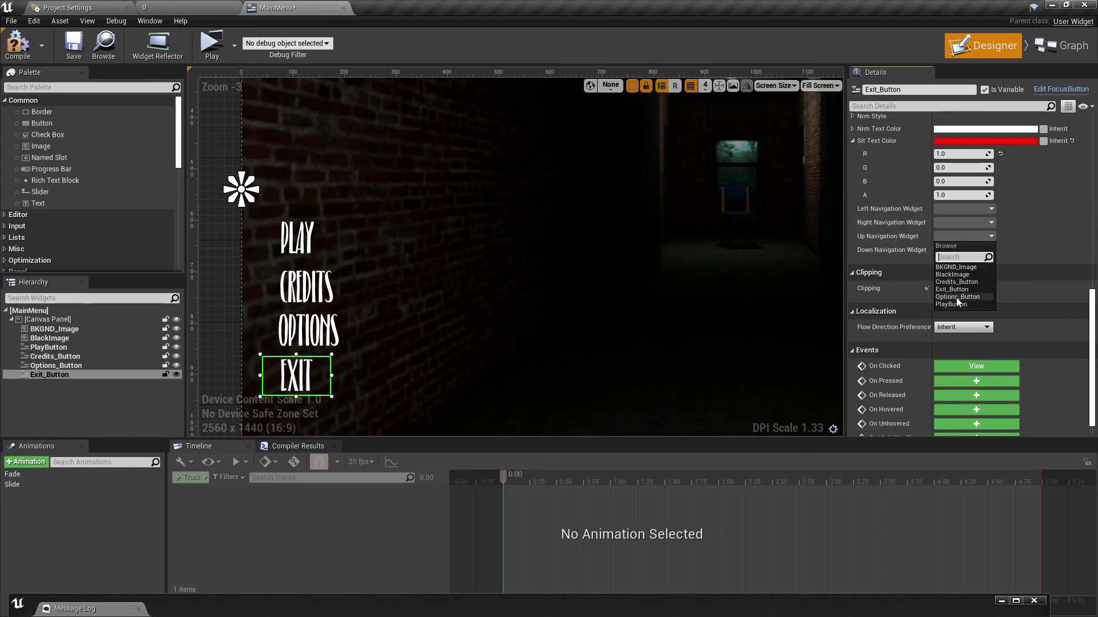
pyautogui.click(956, 297)
pyautogui.click(958, 250)
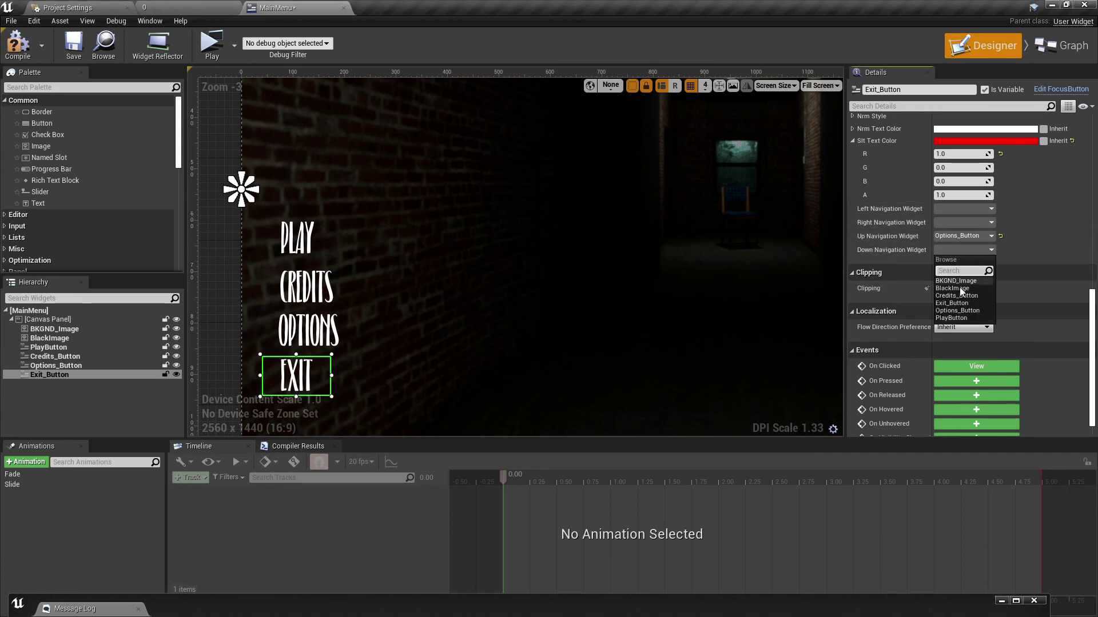
pyautogui.click(954, 319)
# Step: Set Options_Button's Down Navigation Widget and PlayButton's Up Navigation Widget to Exit_Button
pyautogui.click(307, 331)
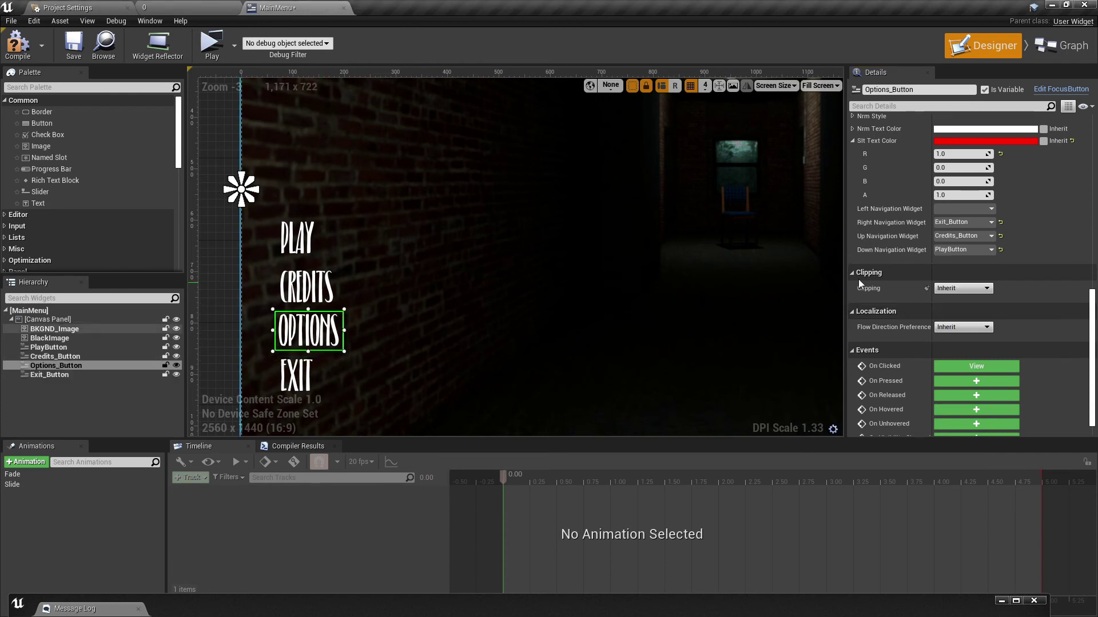
pyautogui.click(951, 248)
pyautogui.click(952, 303)
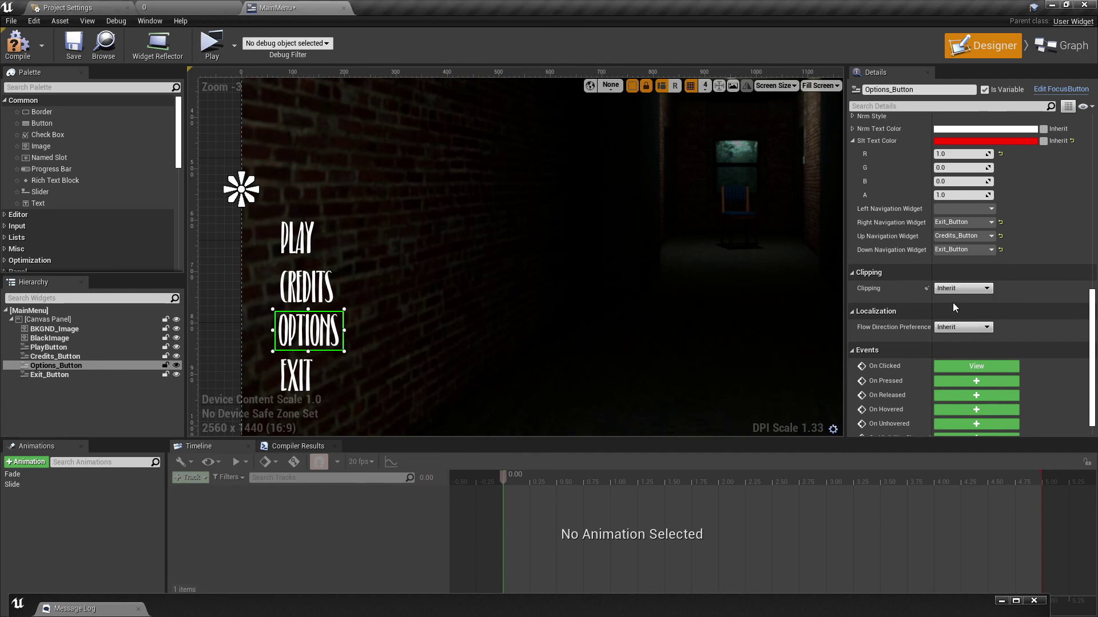
pyautogui.click(314, 243)
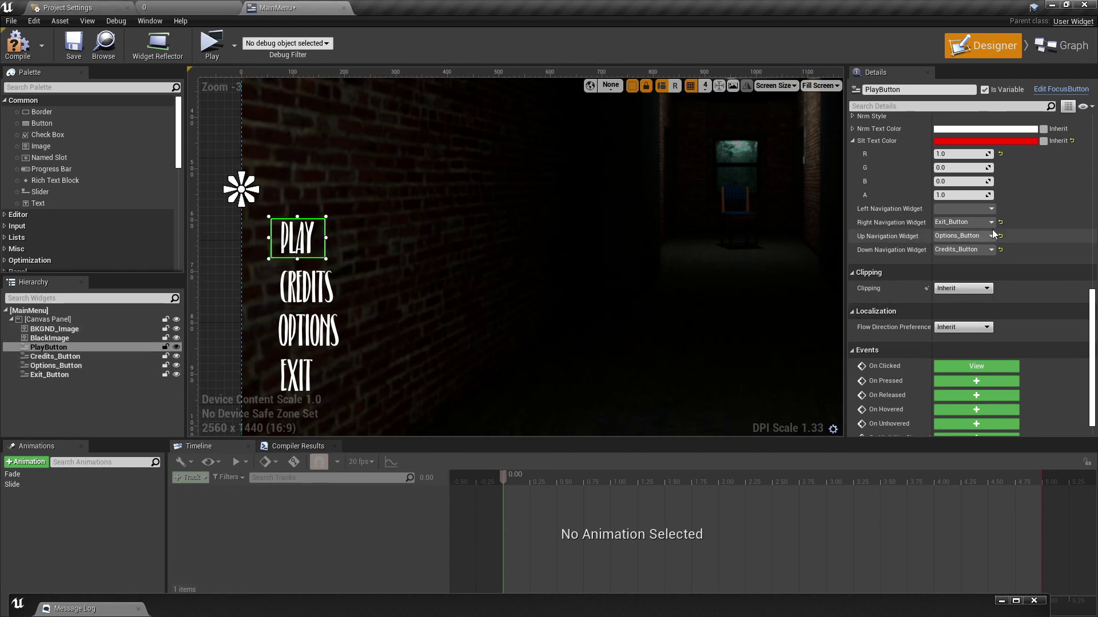
pyautogui.click(949, 239)
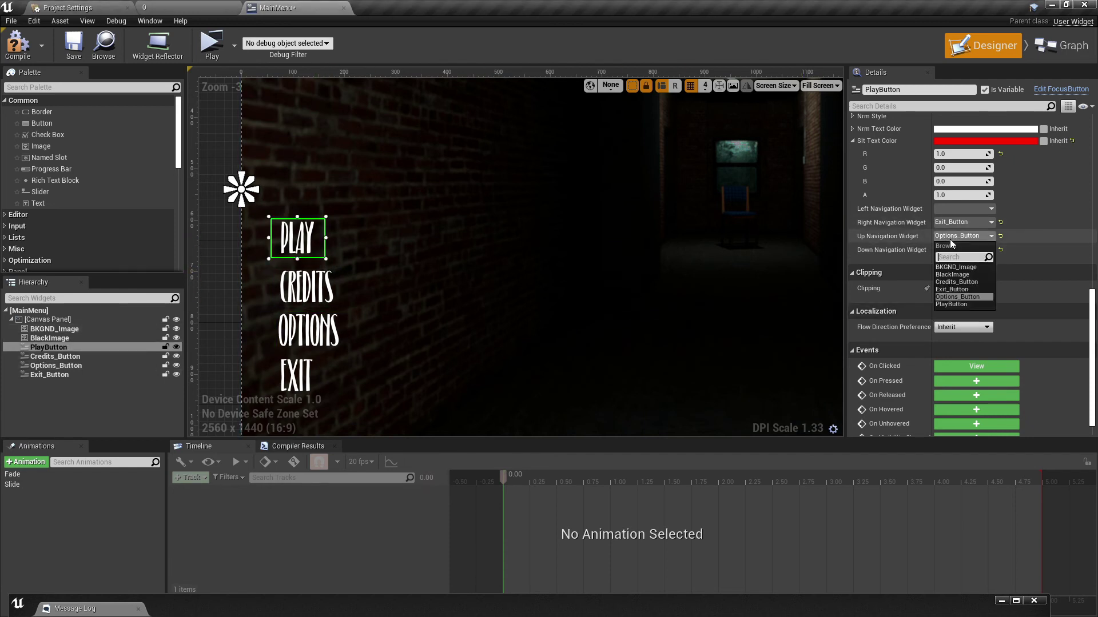
pyautogui.click(953, 294)
# Step: Play-test the menu again, cycling focus repeatedly down and up through Play, Credits, Options and Exit
pyautogui.click(211, 44)
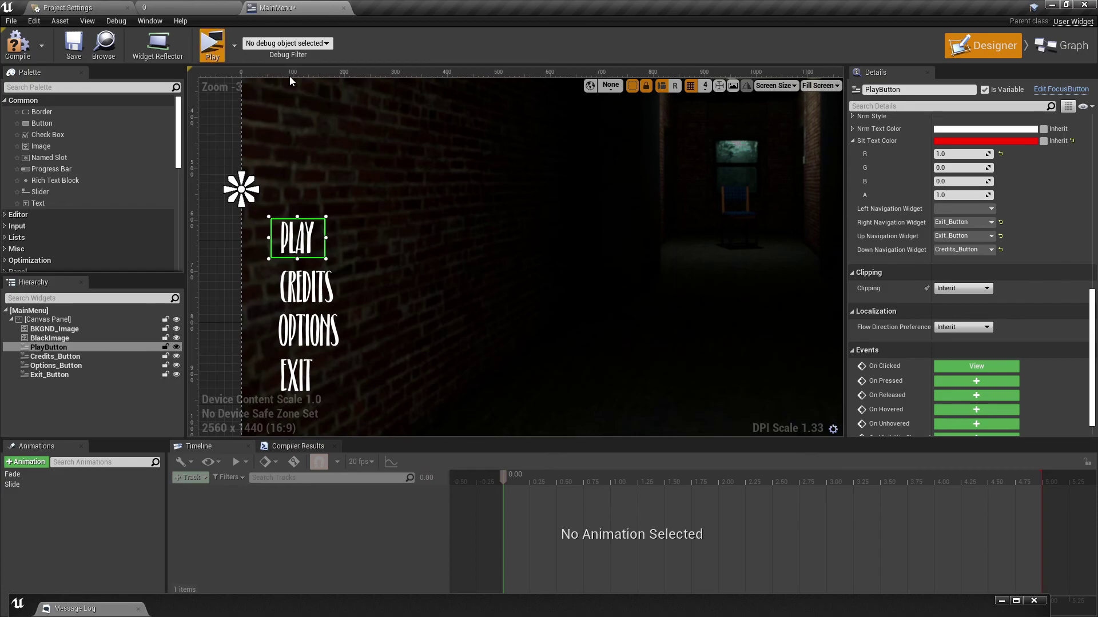
pyautogui.press('Down')
pyautogui.press('Down')
pyautogui.press('Down')
pyautogui.press('Down')
pyautogui.press('Down')
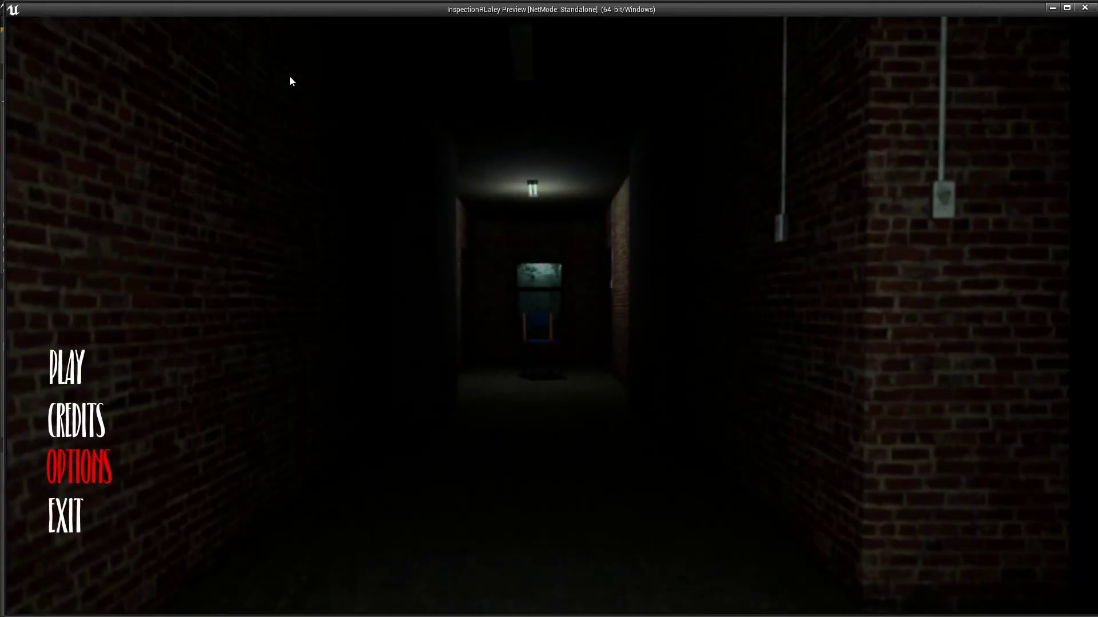
pyautogui.press('Down')
pyautogui.press('Down')
pyautogui.press('Up')
pyautogui.press('Up')
pyautogui.press('Up')
pyautogui.press('Up')
pyautogui.press('Up')
pyautogui.press('Up')
pyautogui.press('Up')
pyautogui.press('Up')
pyautogui.press('Up')
pyautogui.press('Up')
# Step: Open the progress-loss confirmation from the menu, answer NO, activate the Play button and end the preview
pyautogui.press('Down')
pyautogui.press('Down')
pyautogui.press('Return')
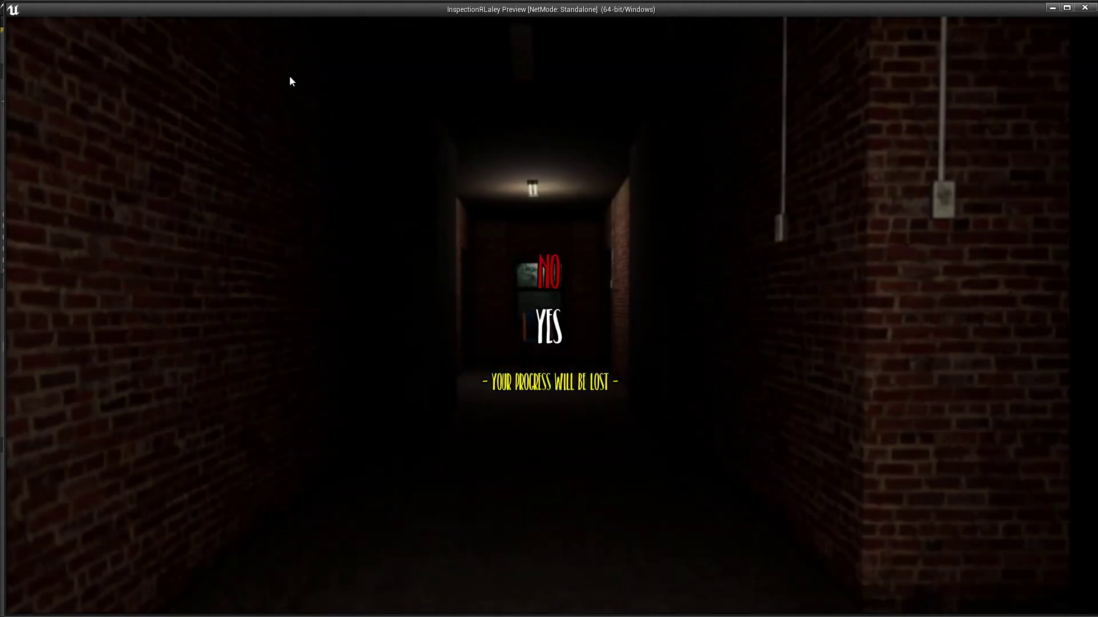
pyautogui.press('Return')
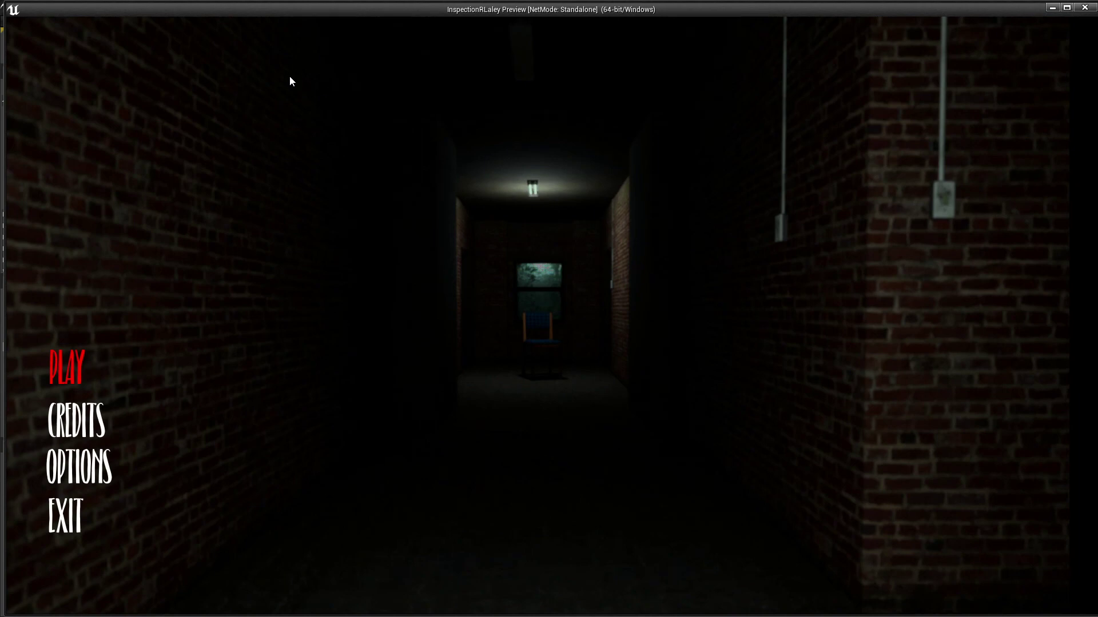
pyautogui.press('Return')
pyautogui.press('Escape')
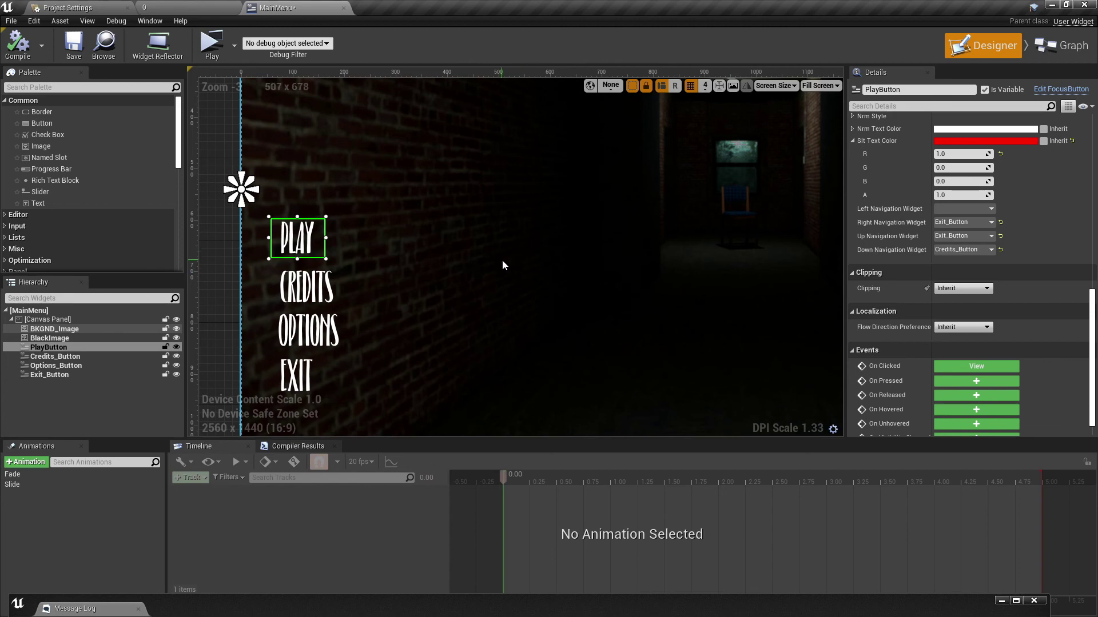
# Step: Add a user-created Focus Slider to the canvas, to the right of the Play and Credits buttons
pyautogui.scroll(-10, 45, 231)
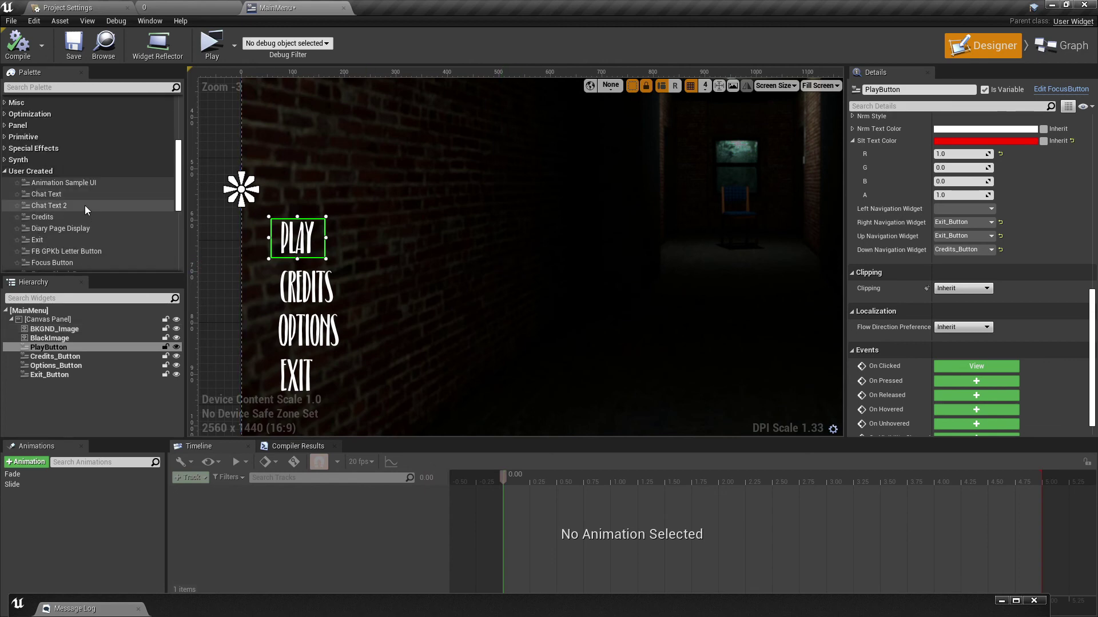
pyautogui.scroll(-1, 85, 204)
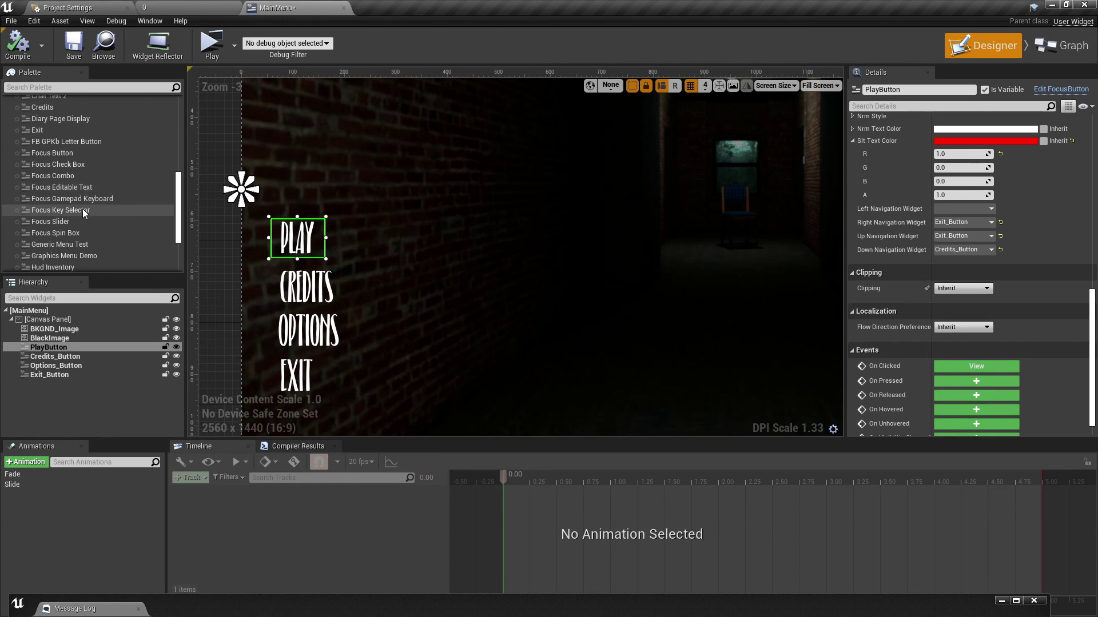
pyautogui.moveTo(70, 222); pyautogui.dragTo(698, 264)
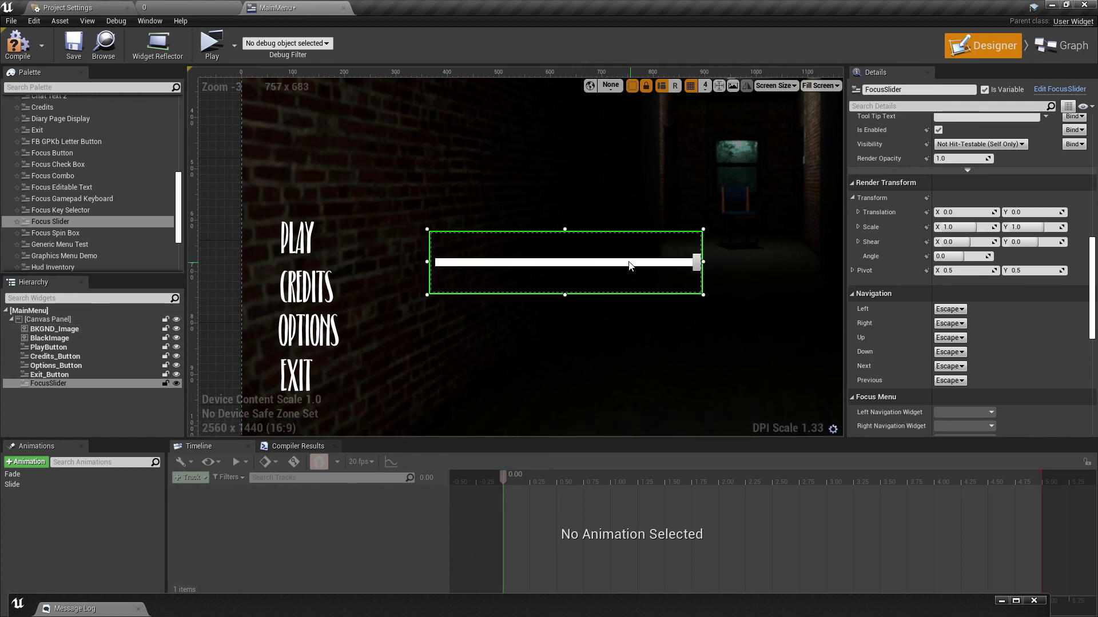
# Step: Set PlayButton's Right Navigation Widget to FocusSlider
pyautogui.click(288, 247)
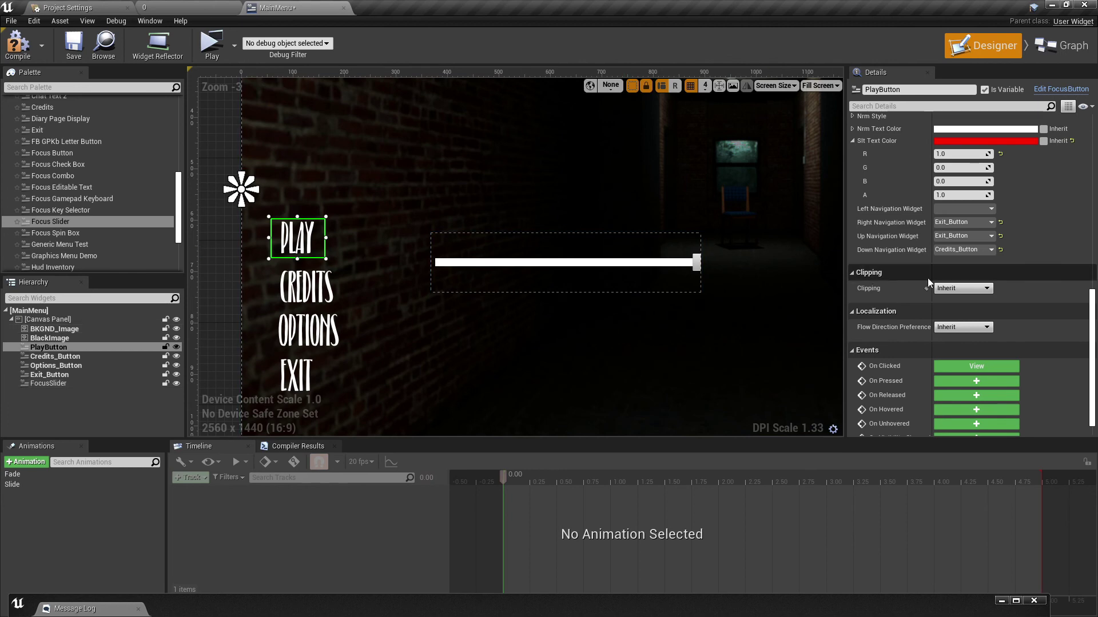
pyautogui.click(958, 222)
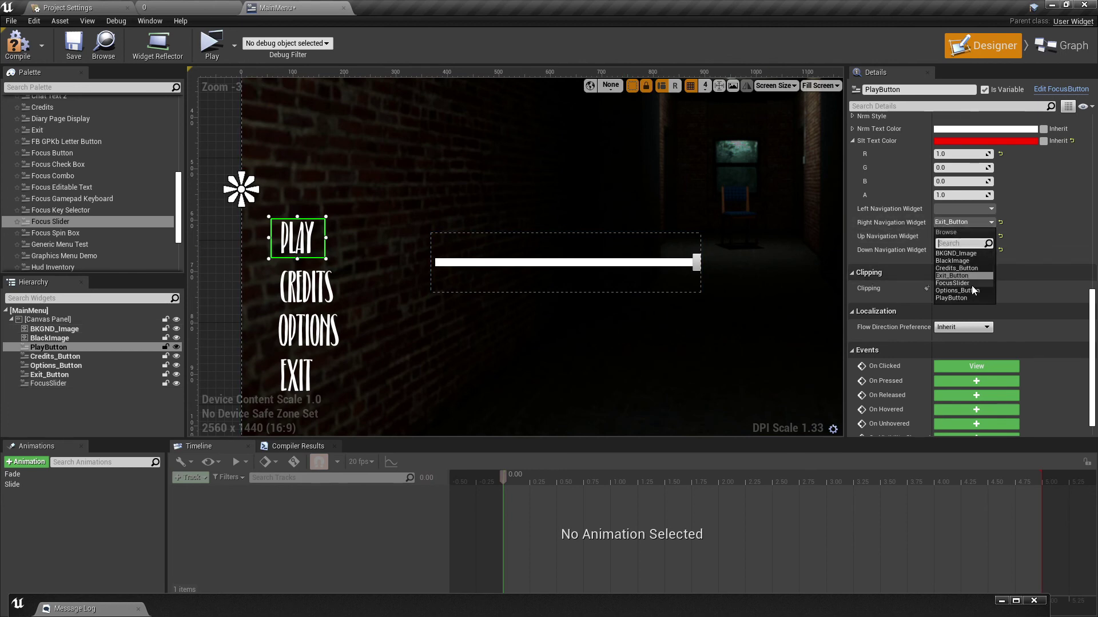
pyautogui.click(956, 283)
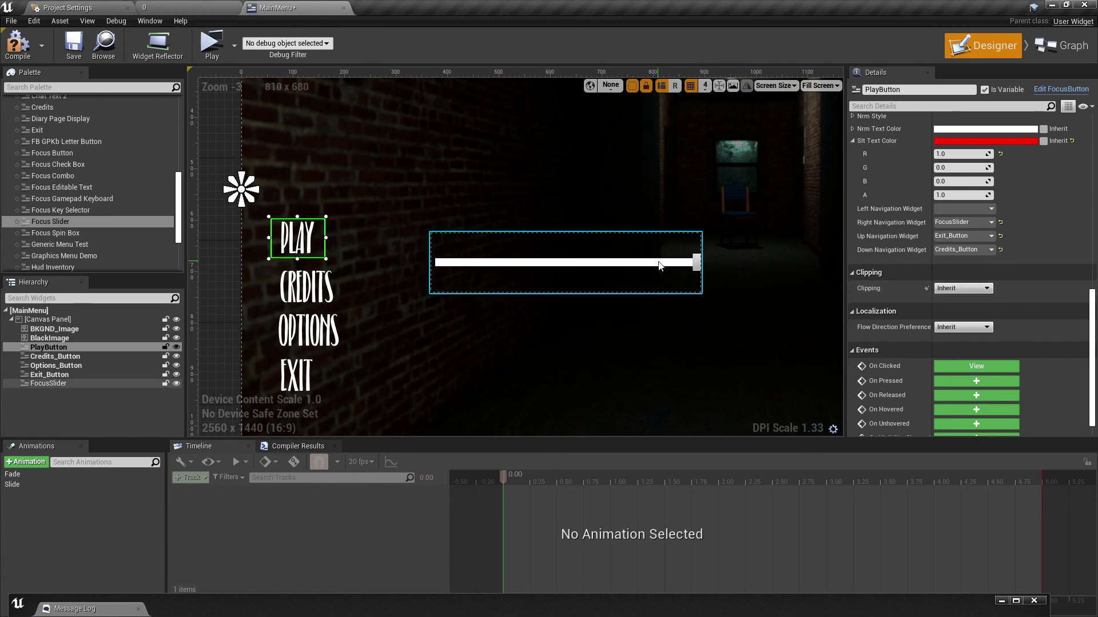
# Step: Move the slider up beside Play to about X 408, Y 588 and set its Left Navigation Widget to PlayButton
pyautogui.moveTo(533, 274); pyautogui.dragTo(554, 253)
pyautogui.scroll(-3, 921, 297)
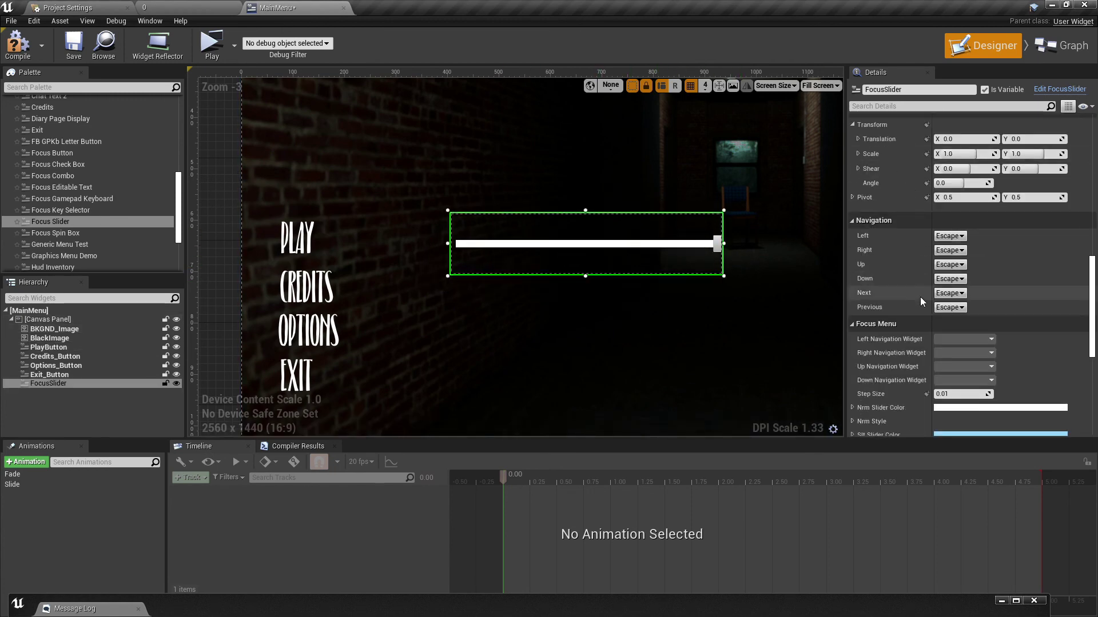
pyautogui.scroll(-3, 921, 297)
pyautogui.click(952, 267)
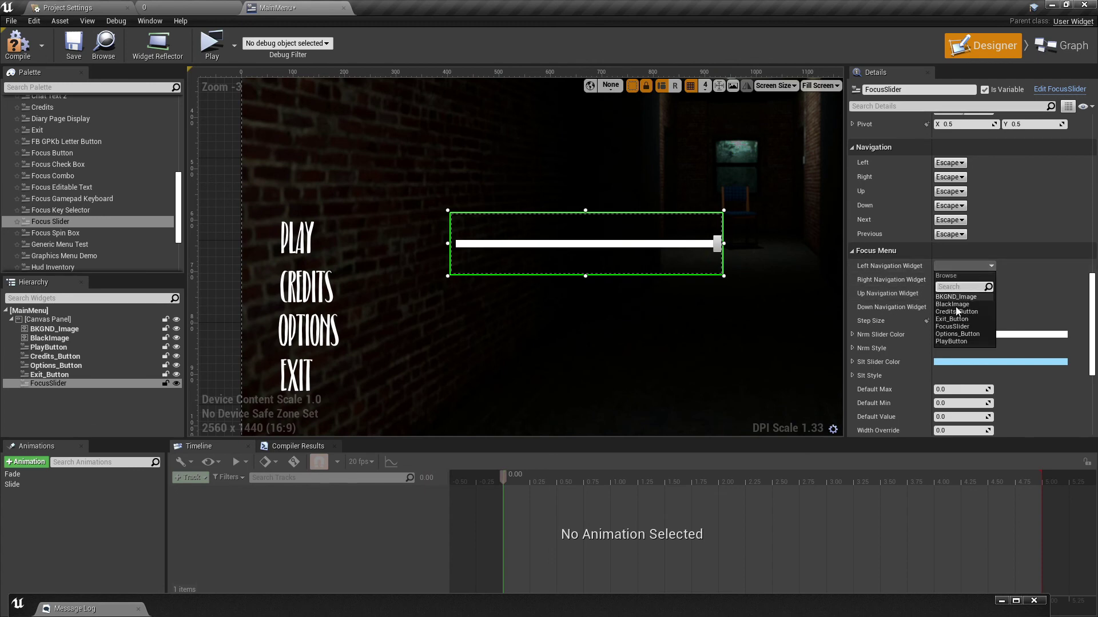
pyautogui.click(963, 341)
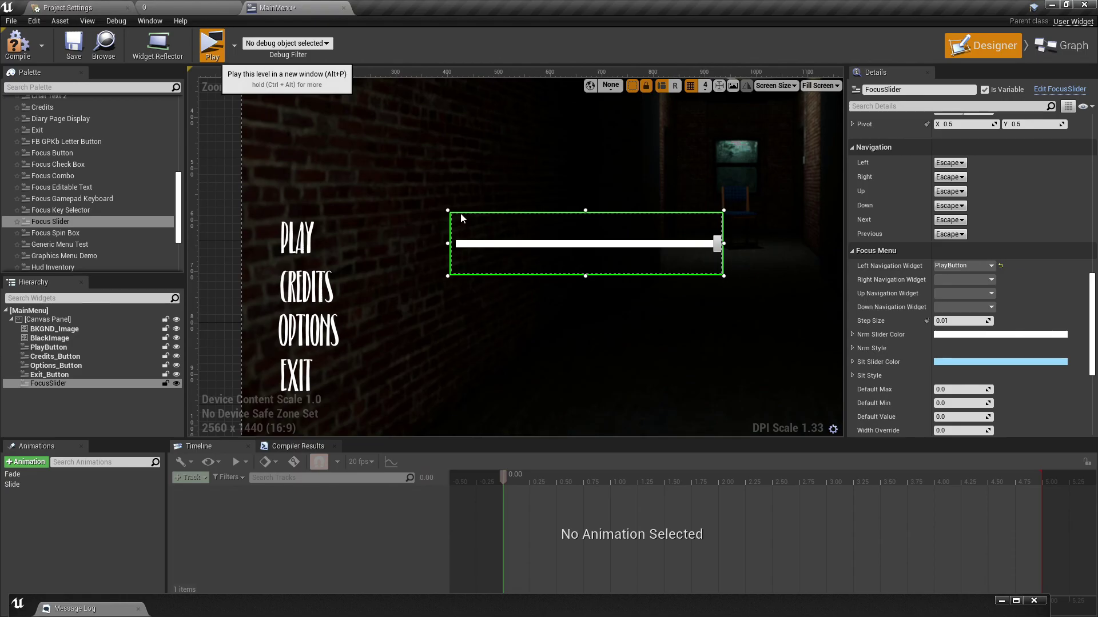
# Step: Play-test the menu, moving focus from Play to the slider and back, activate Play and end the preview
pyautogui.click(211, 46)
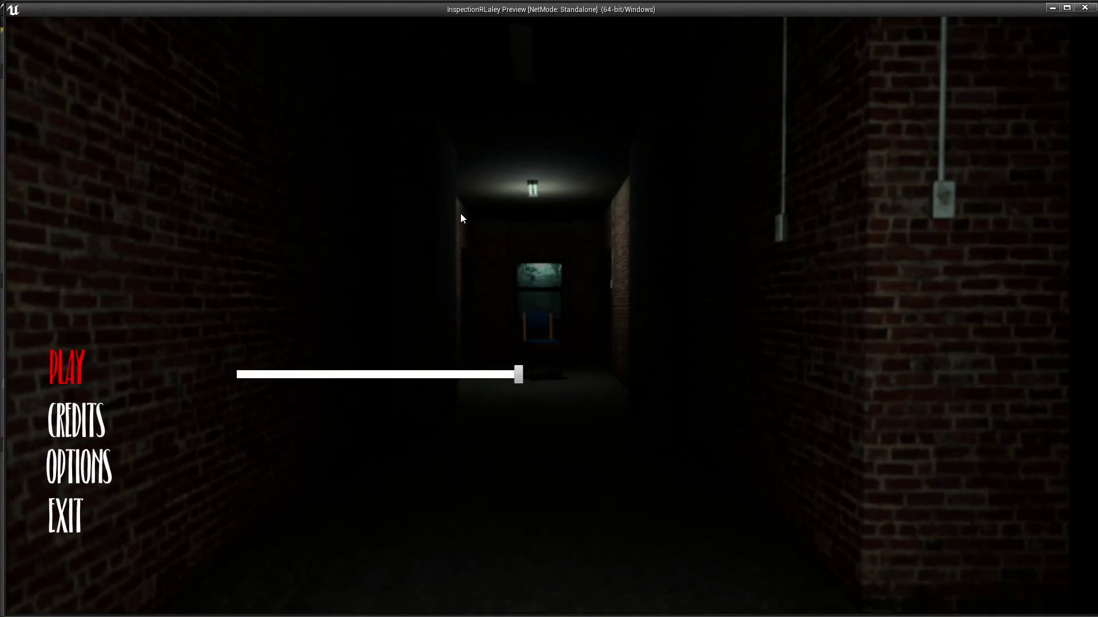
pyautogui.press('Right')
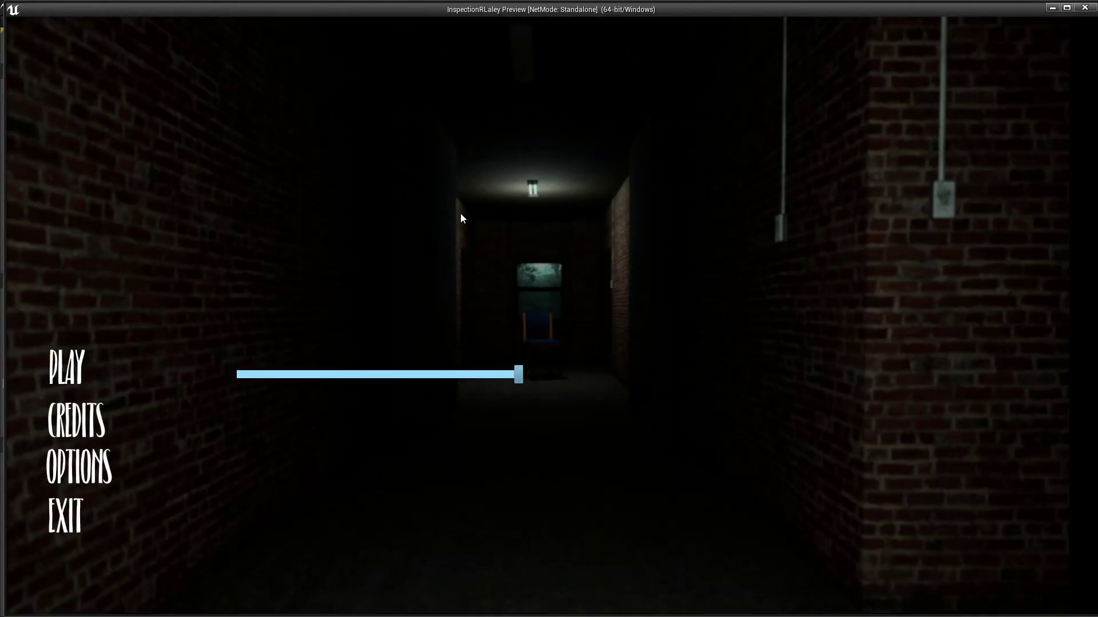
pyautogui.press('Left')
pyautogui.press('Return')
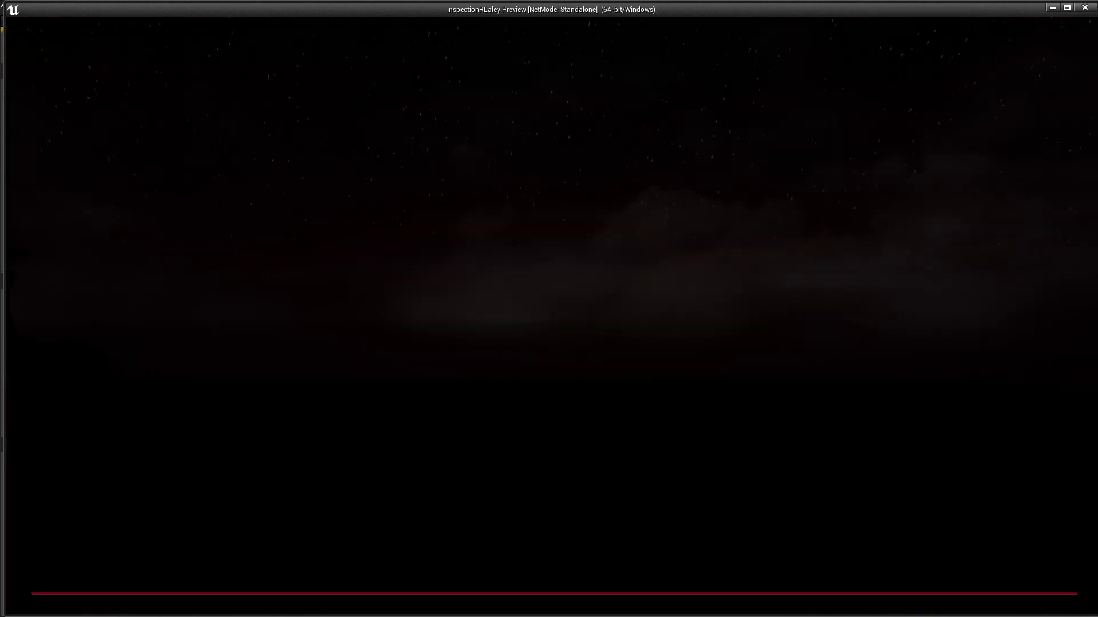
pyautogui.press('Escape')
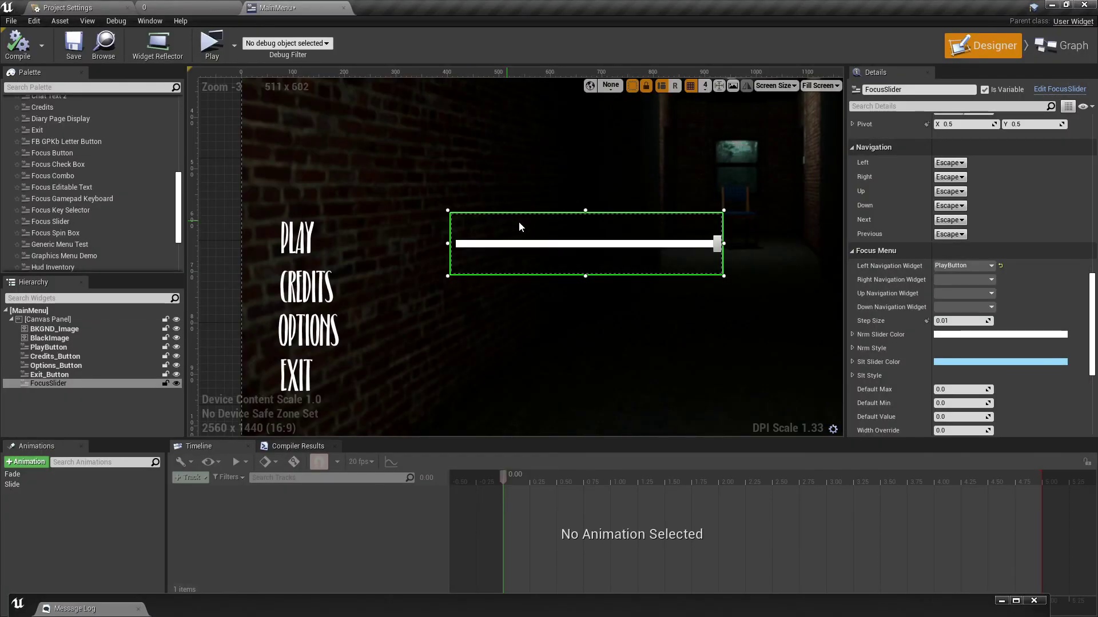
# Step: View MainMenu's event graph, return to the designer, play-test focusing the slider again and end the preview
pyautogui.click(1057, 49)
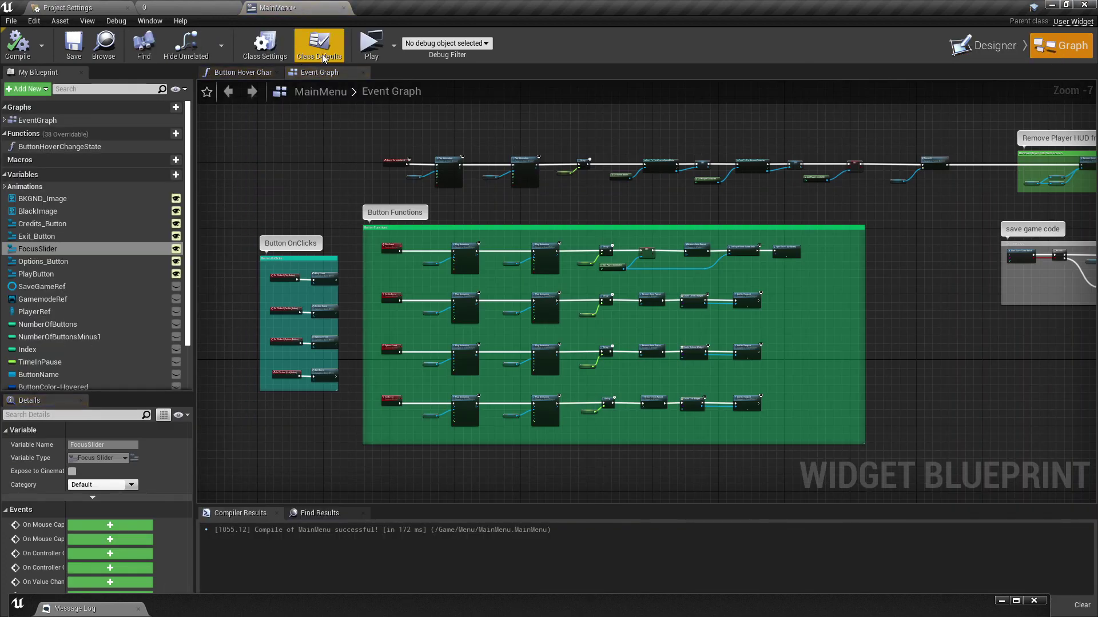
pyautogui.click(984, 46)
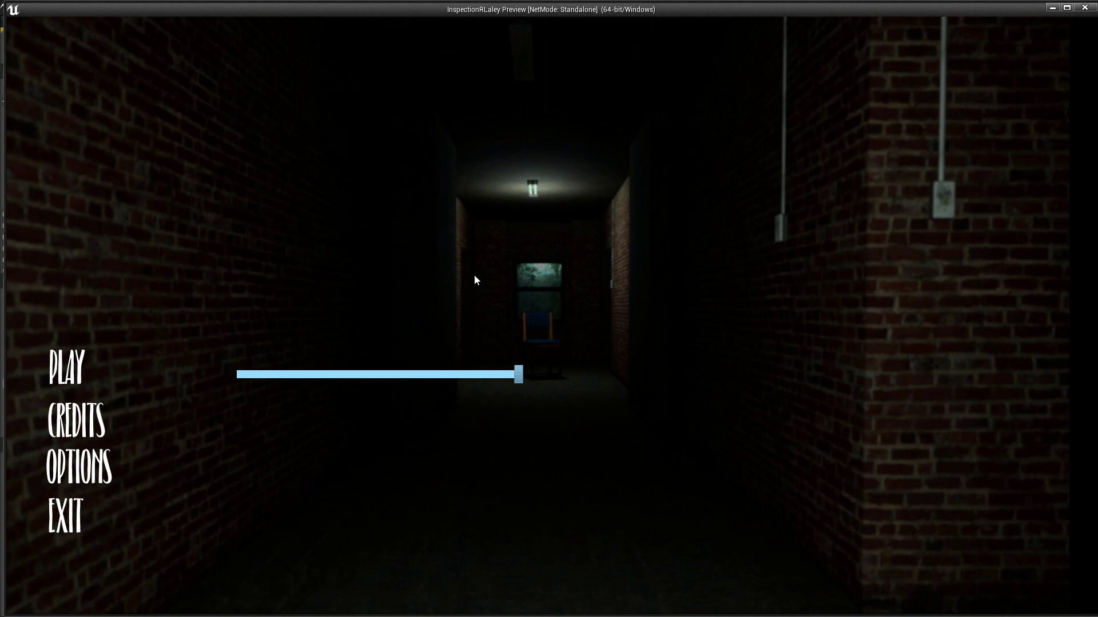
pyautogui.press('Escape')
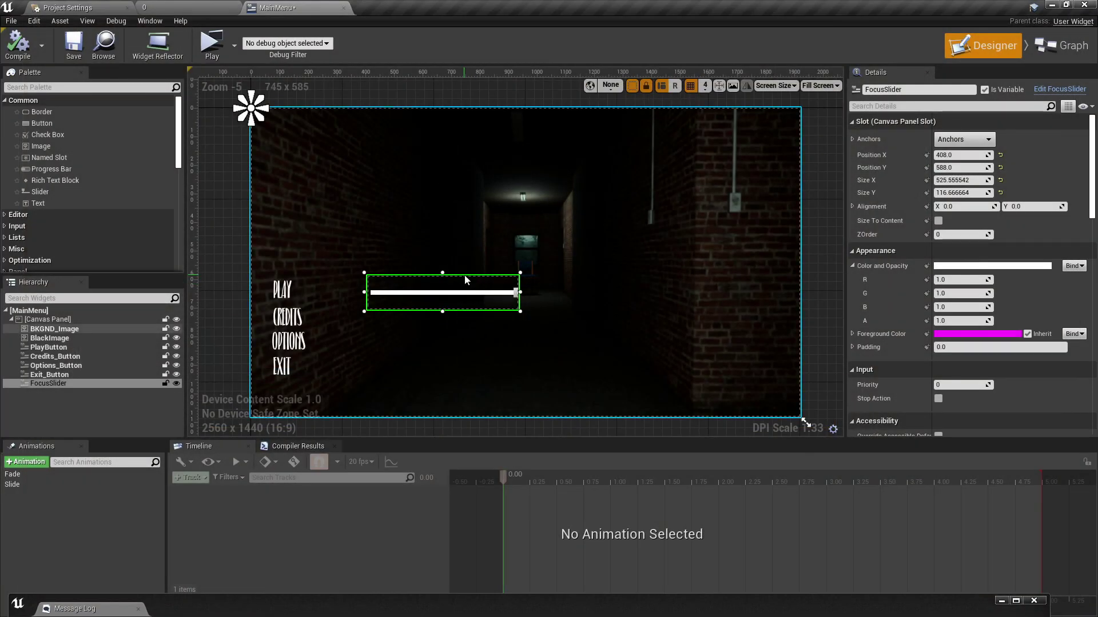
# Step: Check the event graph again, browse the user-created Focus widgets available for the menu and minimize the editor
pyautogui.click(1061, 54)
pyautogui.click(983, 46)
pyautogui.scroll(-8, 53, 258)
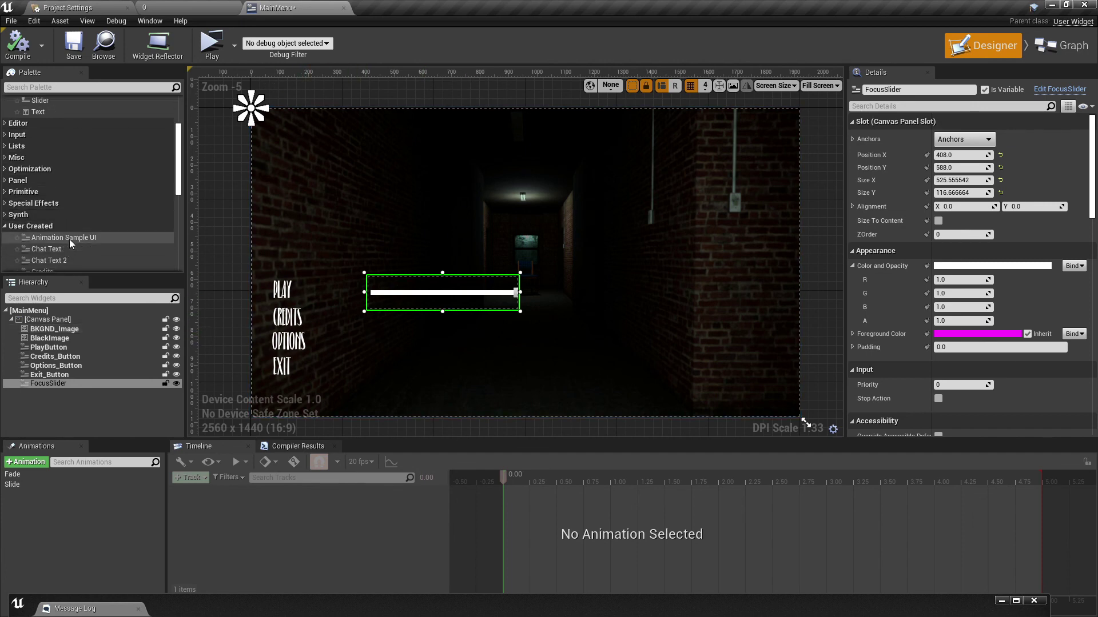
pyautogui.scroll(-3, 77, 225)
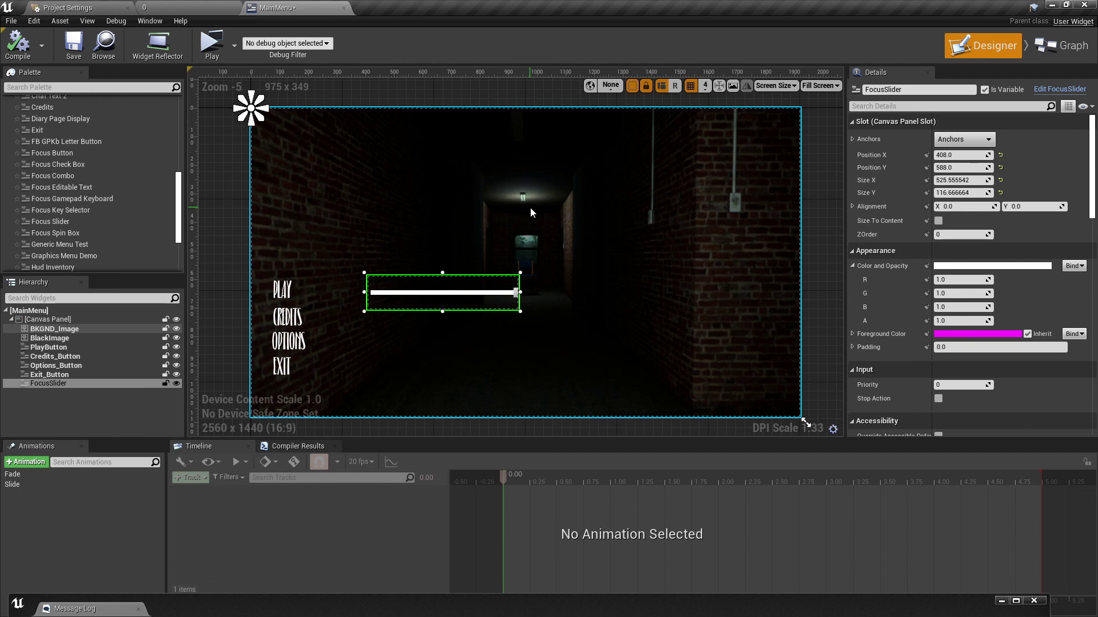
pyautogui.click(1055, 6)
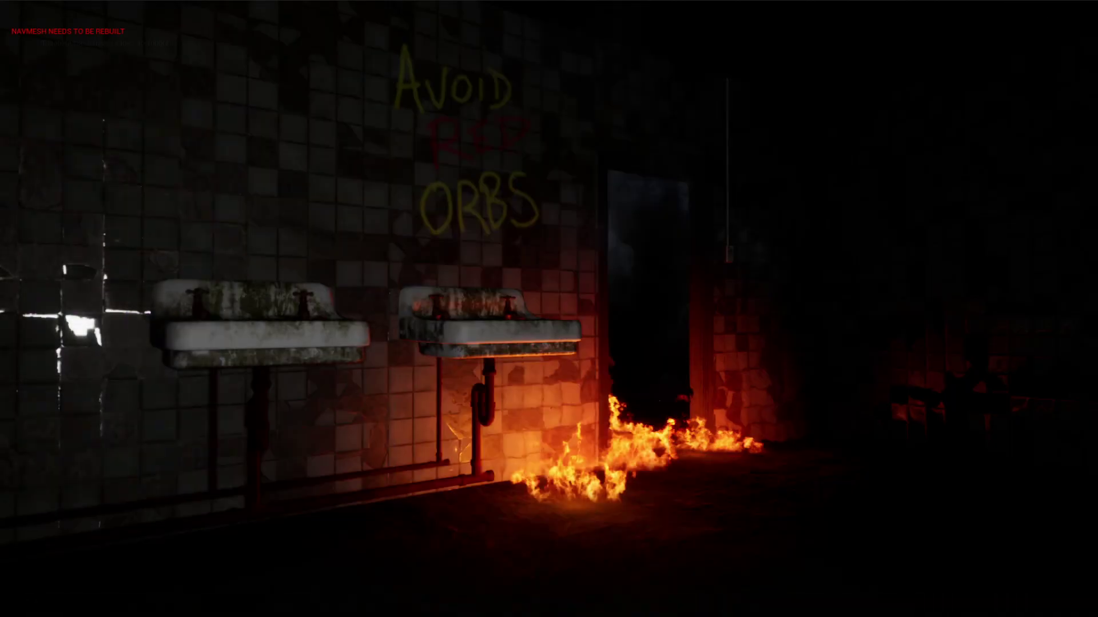